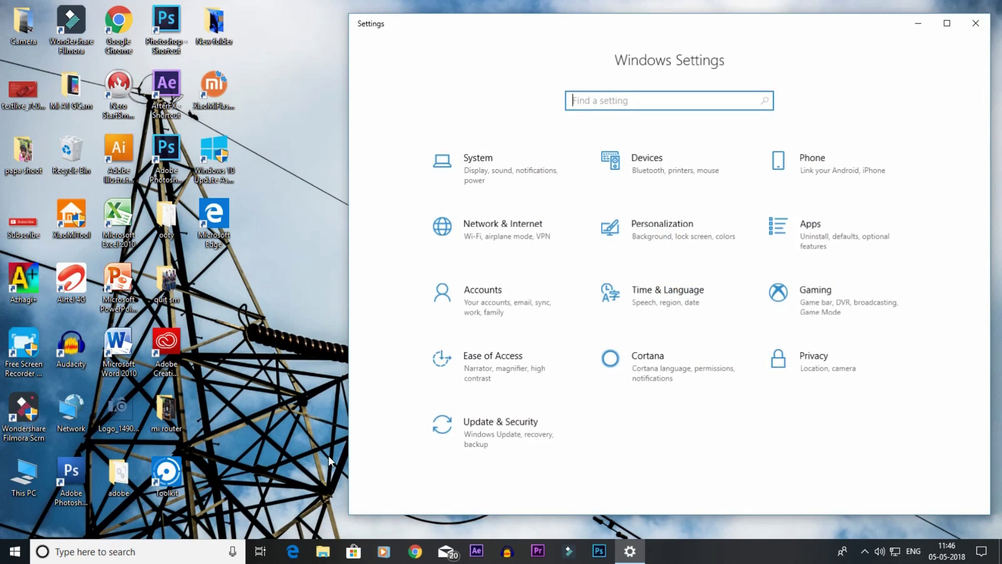
- Open the sign-in options of the Accounts settings and examine the Password, PIN and Picture password sections
{"action": "left_click", "coordinate": [497, 312]}
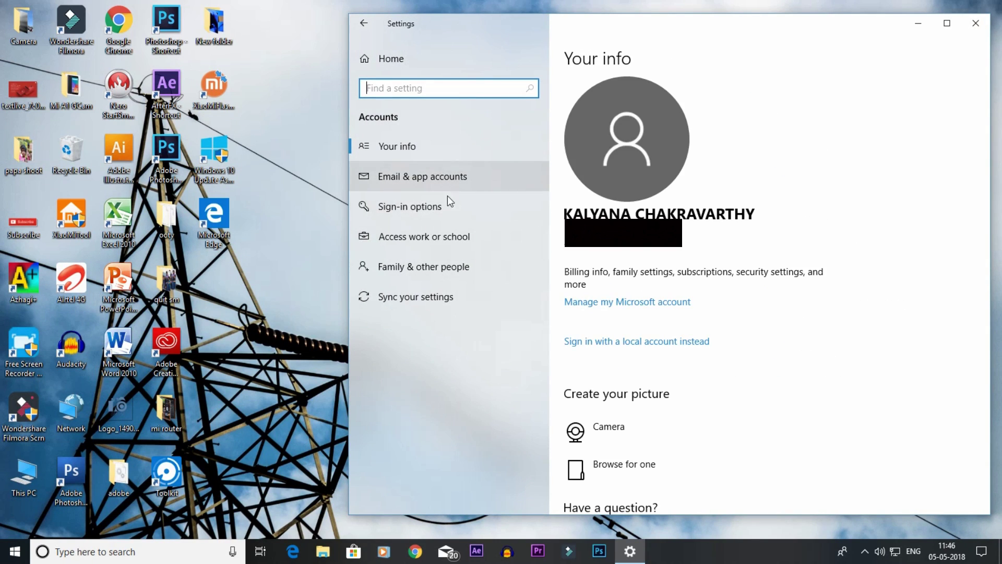
{"action": "left_click", "coordinate": [449, 206]}
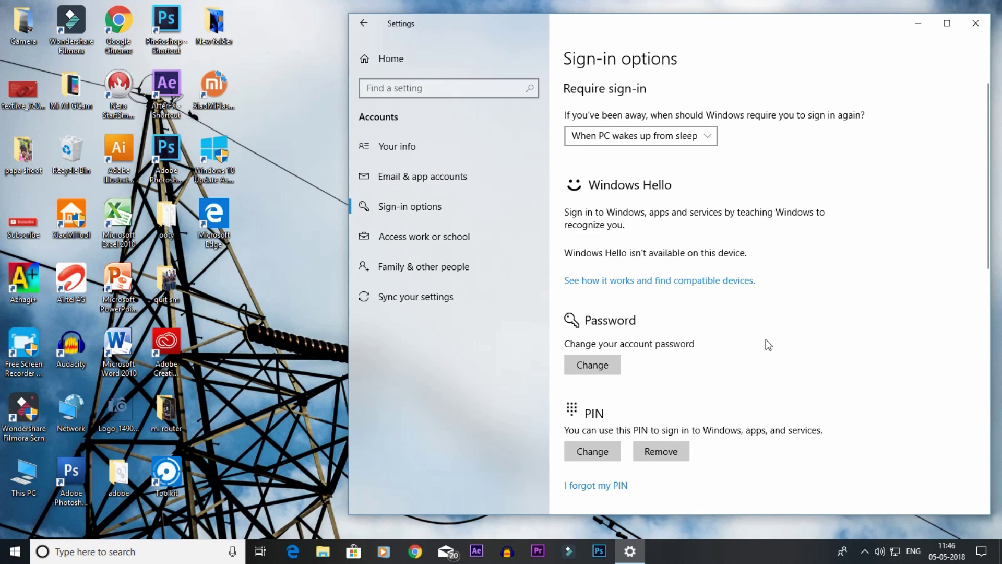
{"action": "scroll", "coordinate": [768, 345], "scroll_direction": "down", "scroll_amount": 4}
{"action": "scroll", "coordinate": [769, 345], "scroll_direction": "up", "scroll_amount": 1}
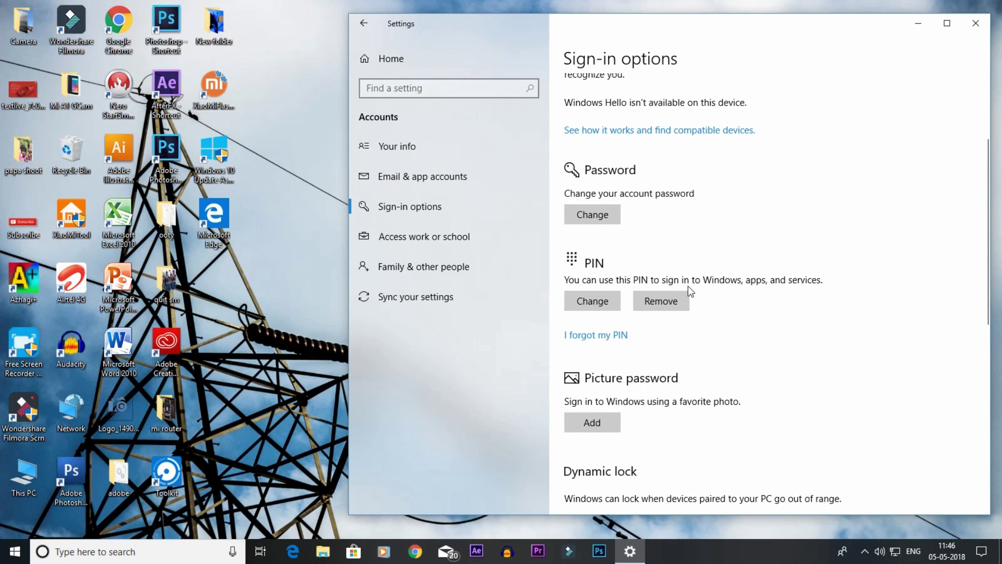
{"action": "scroll", "coordinate": [688, 285], "scroll_direction": "up", "scroll_amount": 1}
{"action": "scroll", "coordinate": [663, 220], "scroll_direction": "down", "scroll_amount": 1}
{"action": "scroll", "coordinate": [758, 348], "scroll_direction": "down", "scroll_amount": 2}
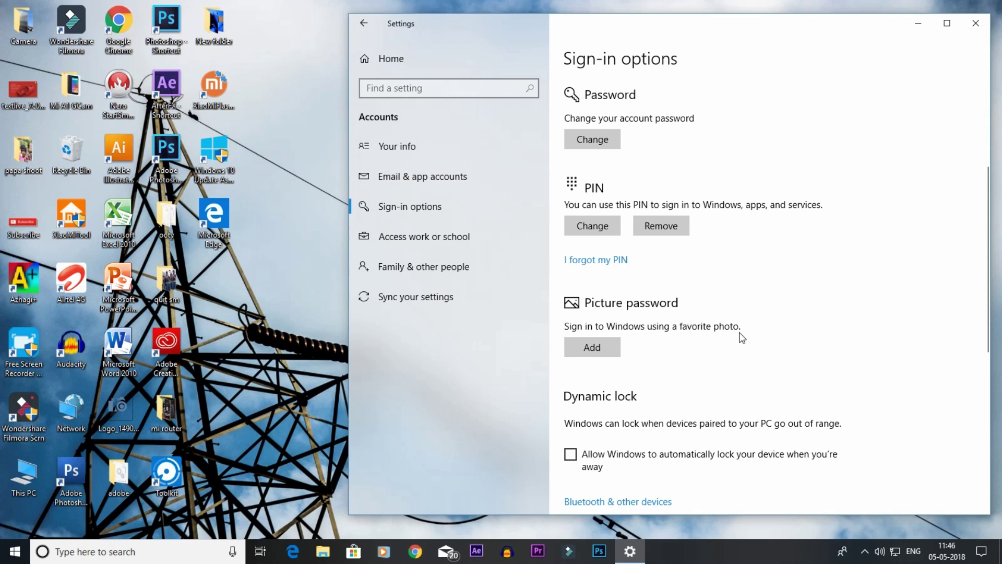
{"action": "scroll", "coordinate": [622, 210], "scroll_direction": "up", "scroll_amount": 2}
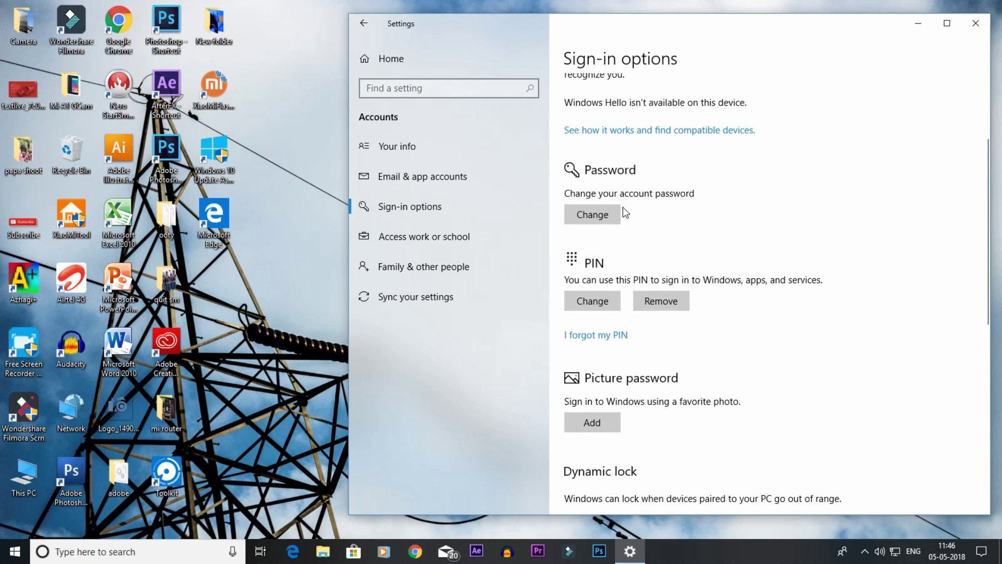
{"action": "scroll", "coordinate": [675, 224], "scroll_direction": "up", "scroll_amount": 2}
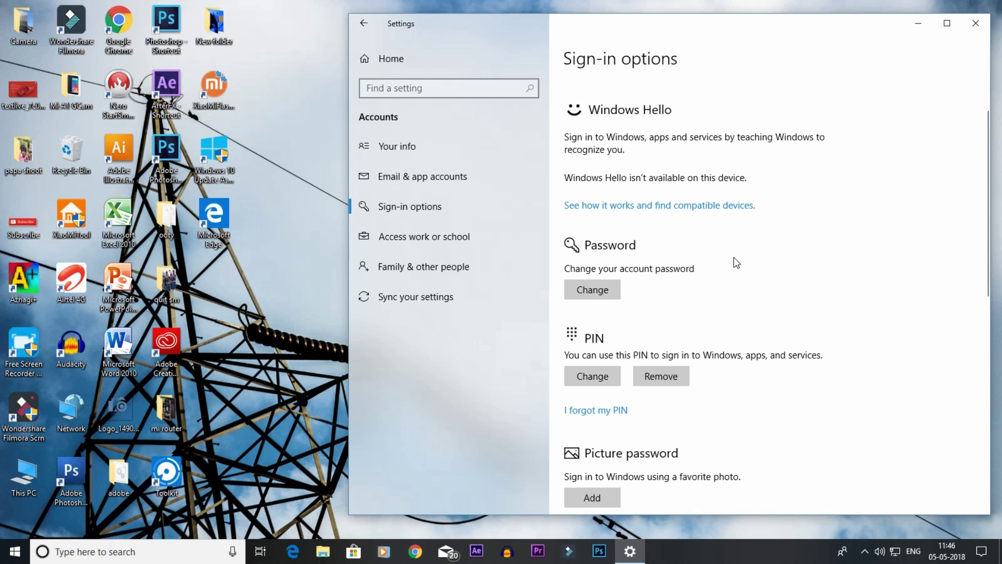
- Minimize Settings from its home page and examine the Task View timeline from the present back to 1 May
{"action": "left_click", "coordinate": [368, 27]}
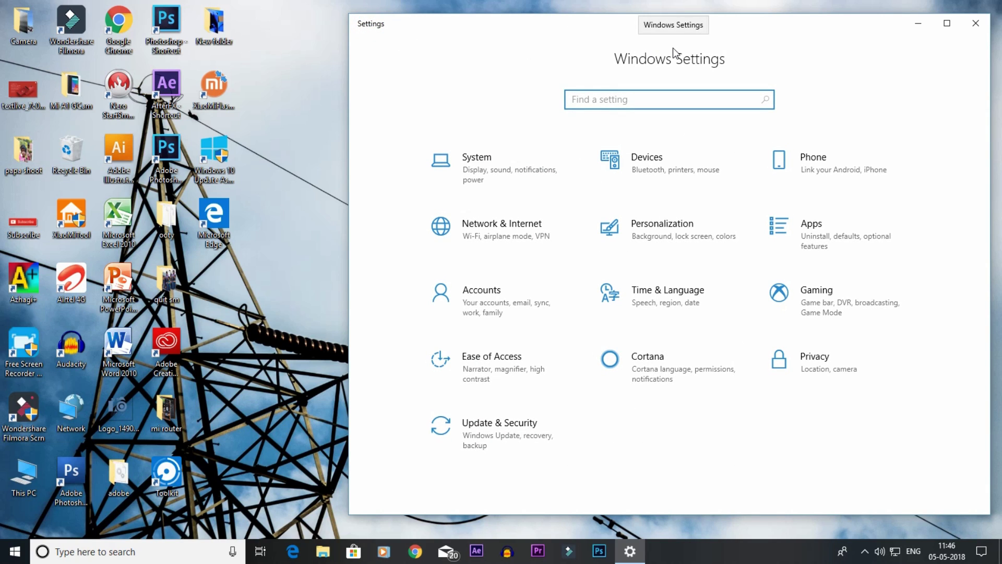
{"action": "left_click", "coordinate": [919, 25]}
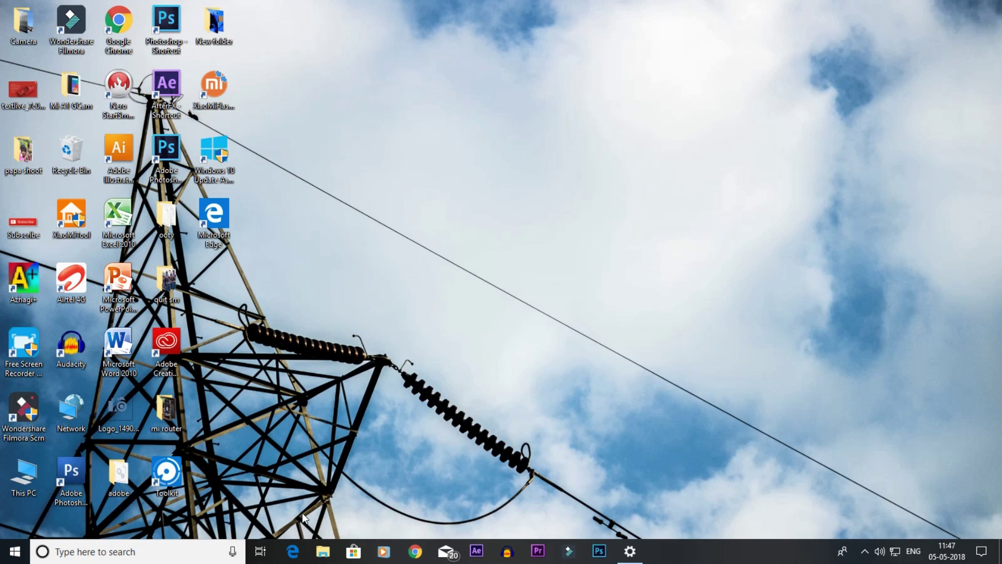
{"action": "left_click", "coordinate": [261, 552]}
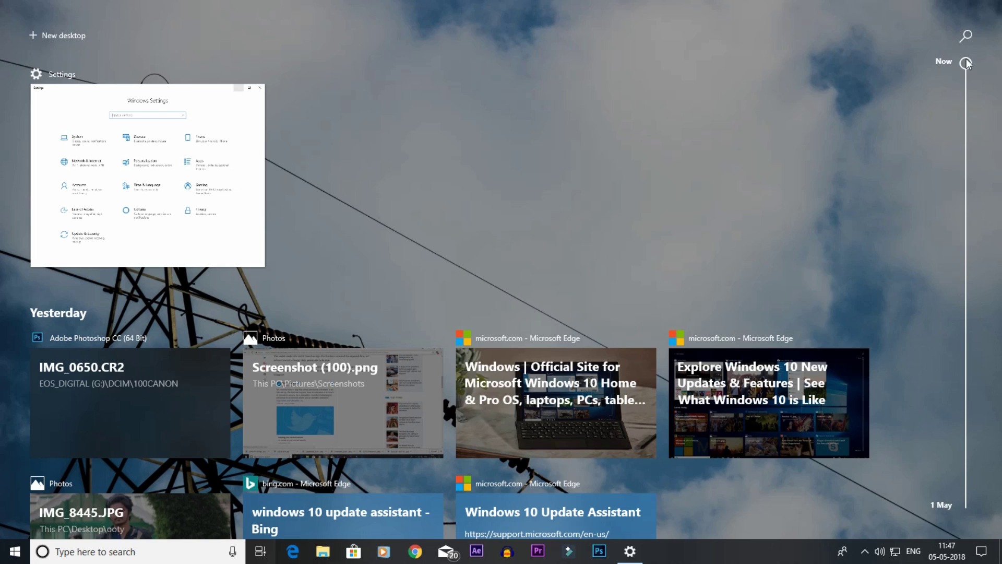
{"action": "left_click_drag", "start_coordinate": [967, 63], "coordinate": [950, 506]}
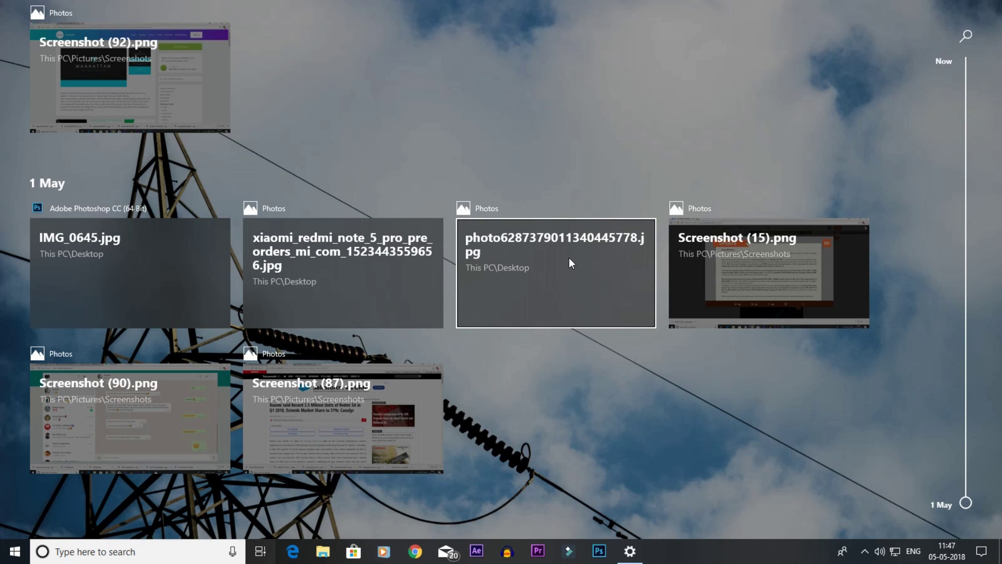
{"action": "left_click_drag", "start_coordinate": [966, 502], "coordinate": [966, 64]}
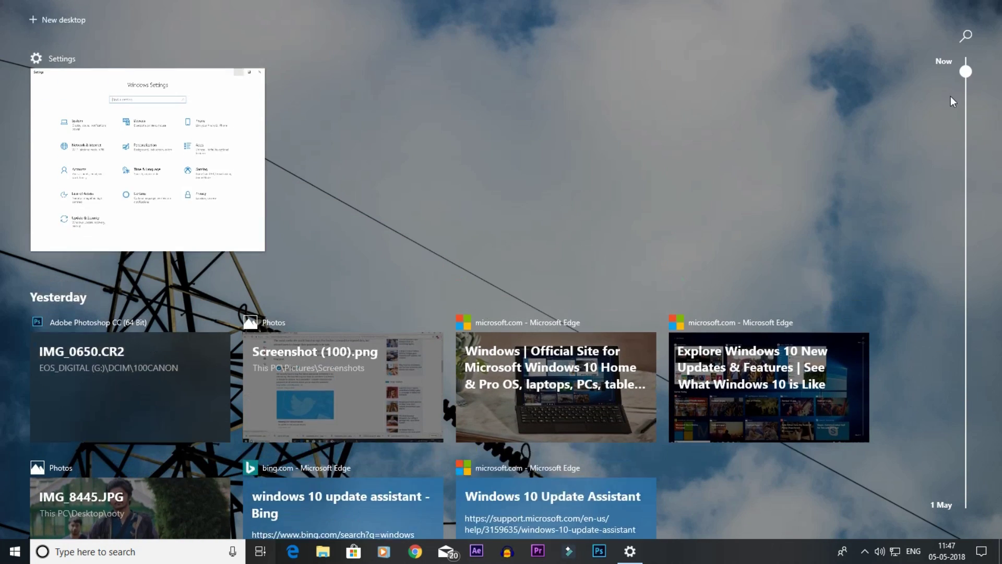
- Add a second virtual desktop, switch back to Desktop 1 and show its Task View
{"action": "left_click", "coordinate": [65, 36]}
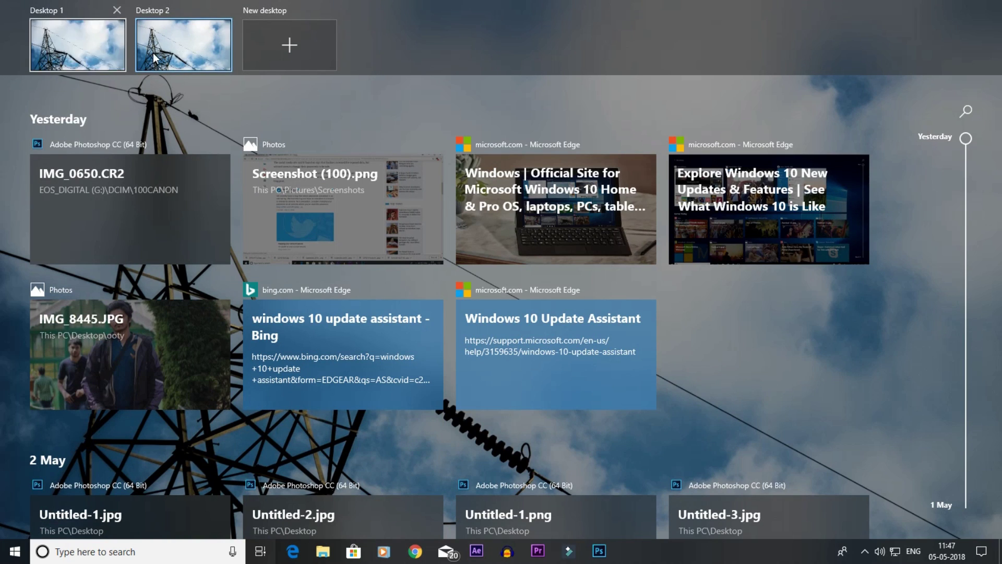
{"action": "left_click", "coordinate": [109, 46]}
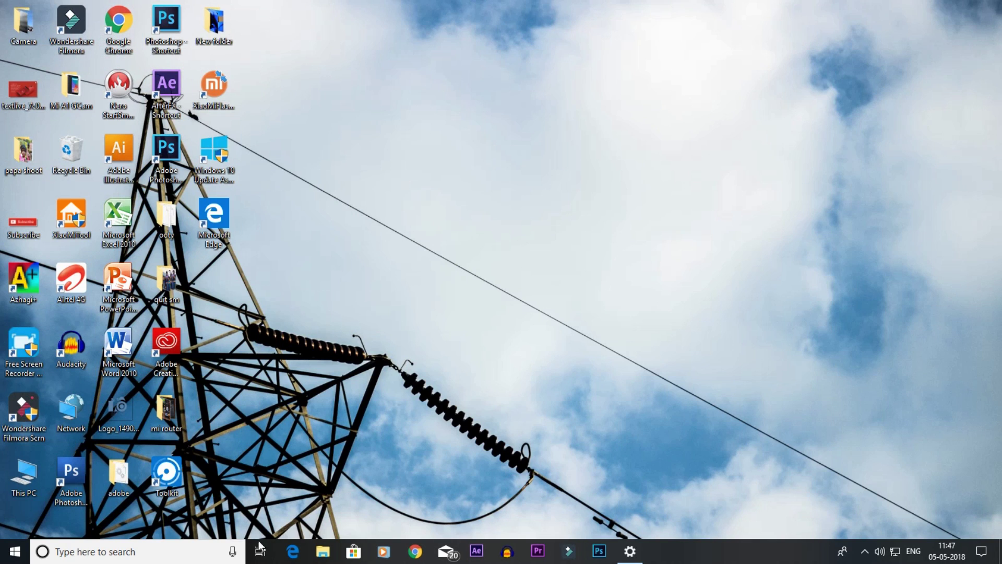
{"action": "left_click", "coordinate": [263, 541]}
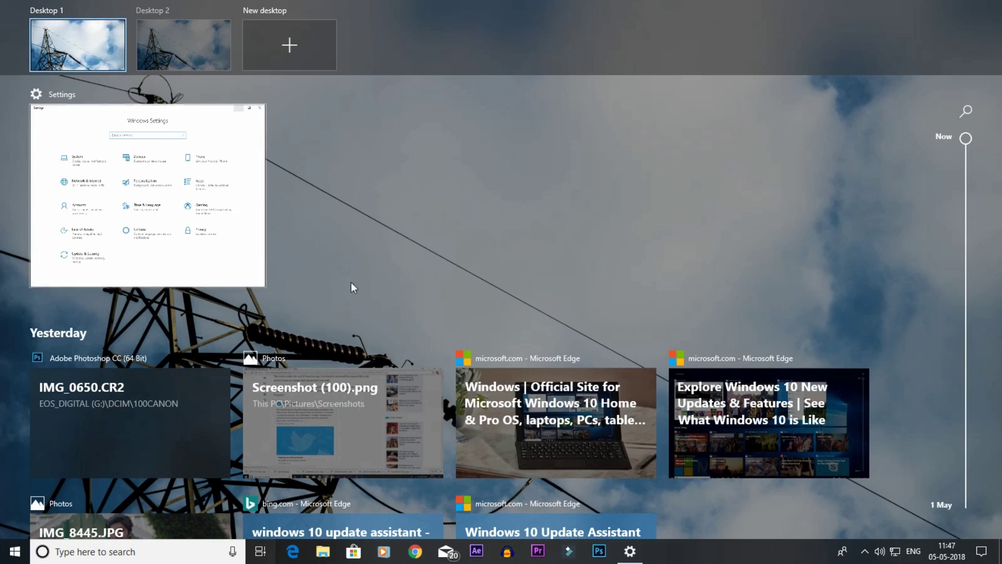
- Switch to Desktop 2 and examine its activity history in the Task View timeline
{"action": "left_click", "coordinate": [188, 44]}
{"action": "left_click", "coordinate": [260, 551]}
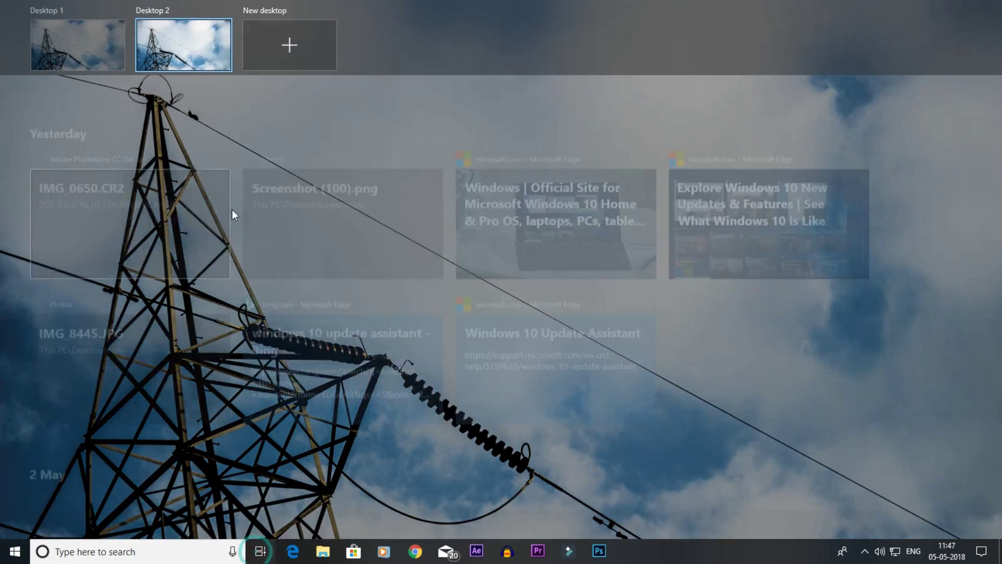
{"action": "scroll", "coordinate": [503, 224], "scroll_direction": "down", "scroll_amount": 3}
{"action": "scroll", "coordinate": [503, 224], "scroll_direction": "up", "scroll_amount": 3}
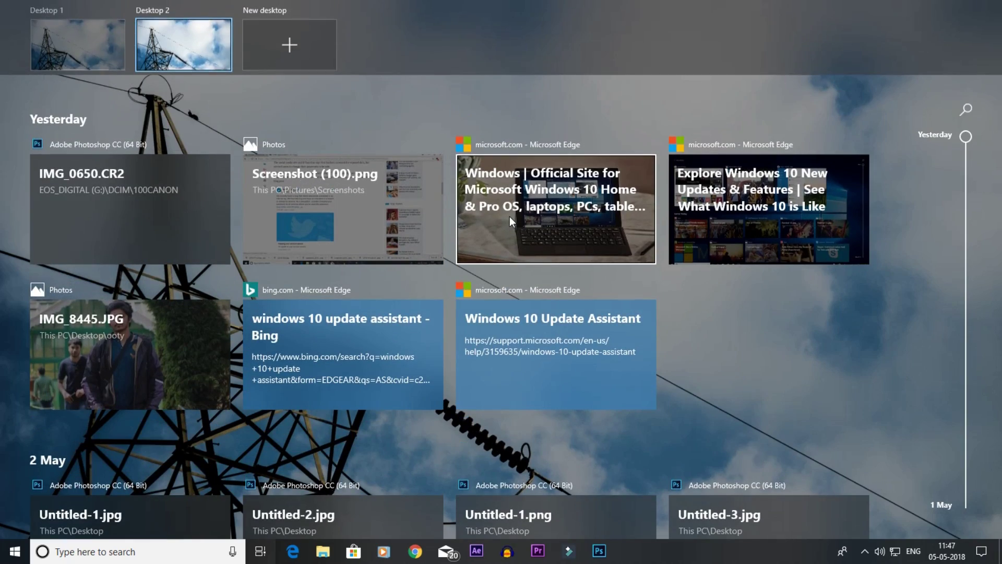
{"action": "scroll", "coordinate": [890, 292], "scroll_direction": "down", "scroll_amount": 5}
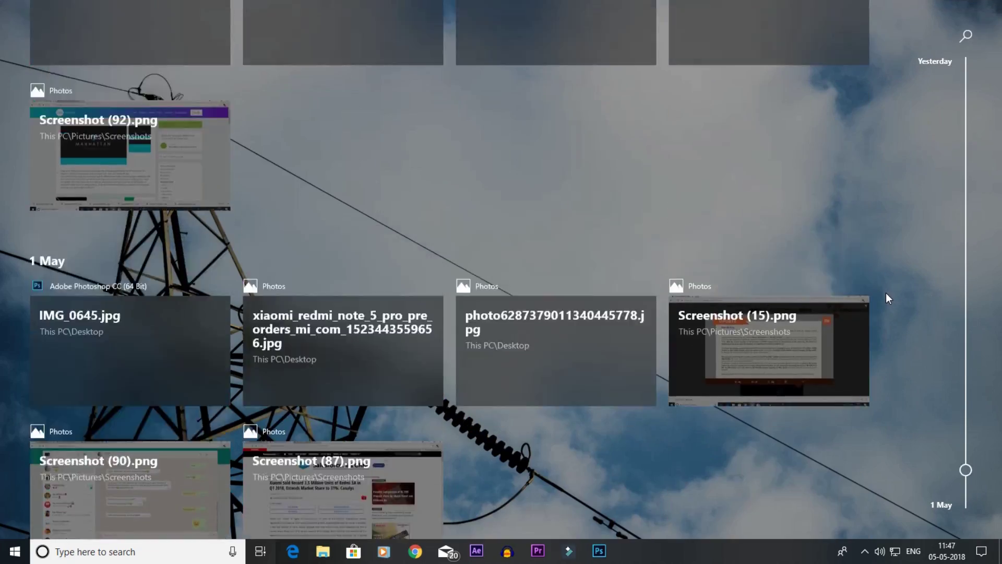
{"action": "scroll", "coordinate": [856, 298], "scroll_direction": "up", "scroll_amount": 5}
{"action": "scroll", "coordinate": [821, 303], "scroll_direction": "down", "scroll_amount": 5}
{"action": "scroll", "coordinate": [817, 307], "scroll_direction": "up", "scroll_amount": 8}
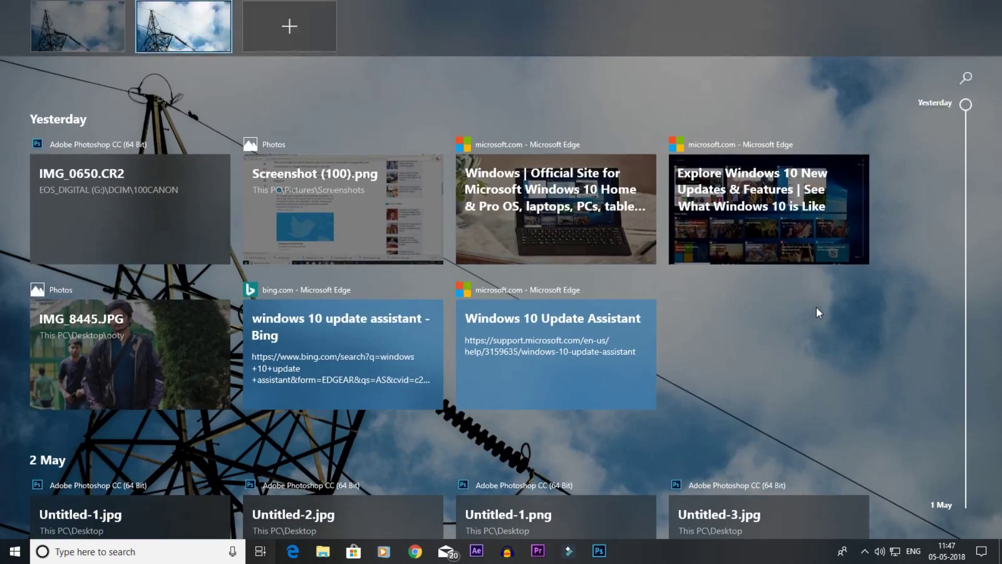
- Switch back to Desktop 1 and examine its timeline activities back to 1 May
{"action": "left_click", "coordinate": [63, 67]}
{"action": "left_click", "coordinate": [260, 551]}
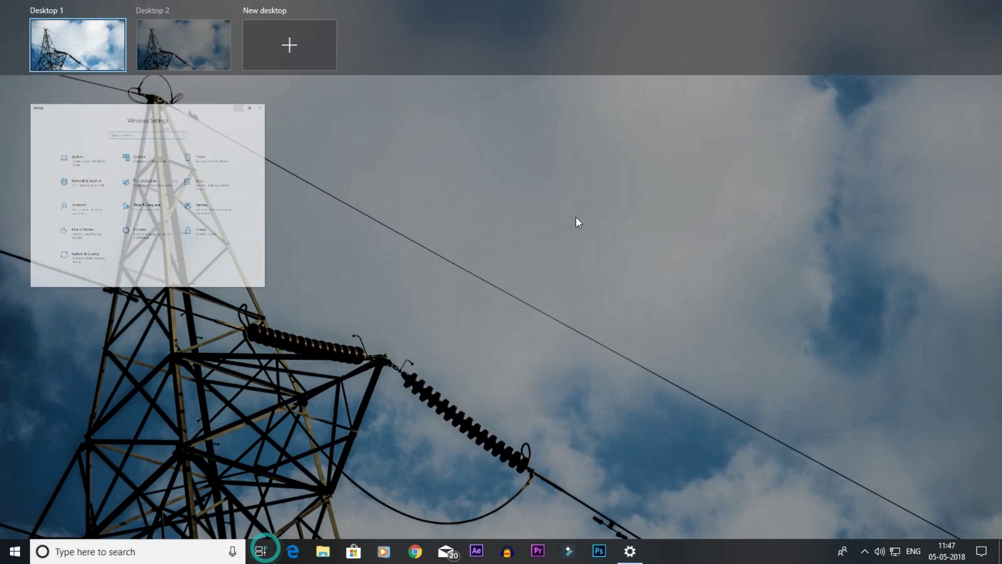
{"action": "scroll", "coordinate": [575, 225], "scroll_direction": "down", "scroll_amount": 5}
{"action": "scroll", "coordinate": [582, 230], "scroll_direction": "up", "scroll_amount": 2}
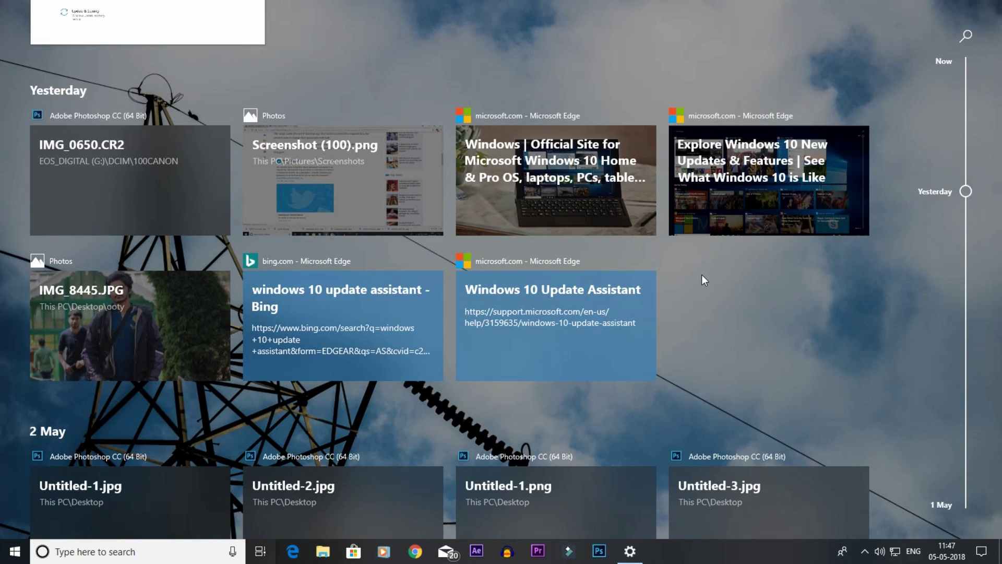
{"action": "scroll", "coordinate": [701, 280], "scroll_direction": "down", "scroll_amount": 8}
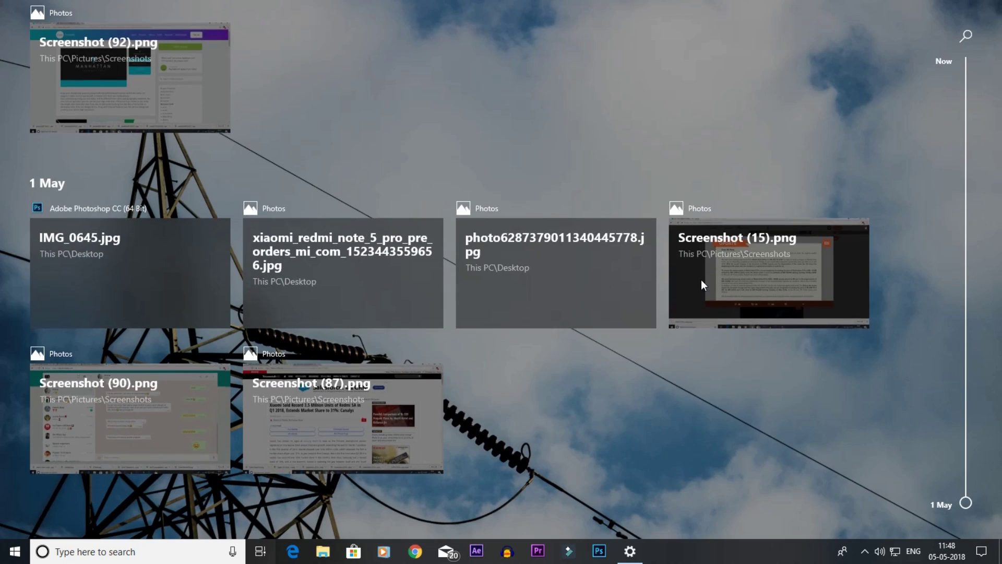
{"action": "scroll", "coordinate": [718, 456], "scroll_direction": "up", "scroll_amount": 6}
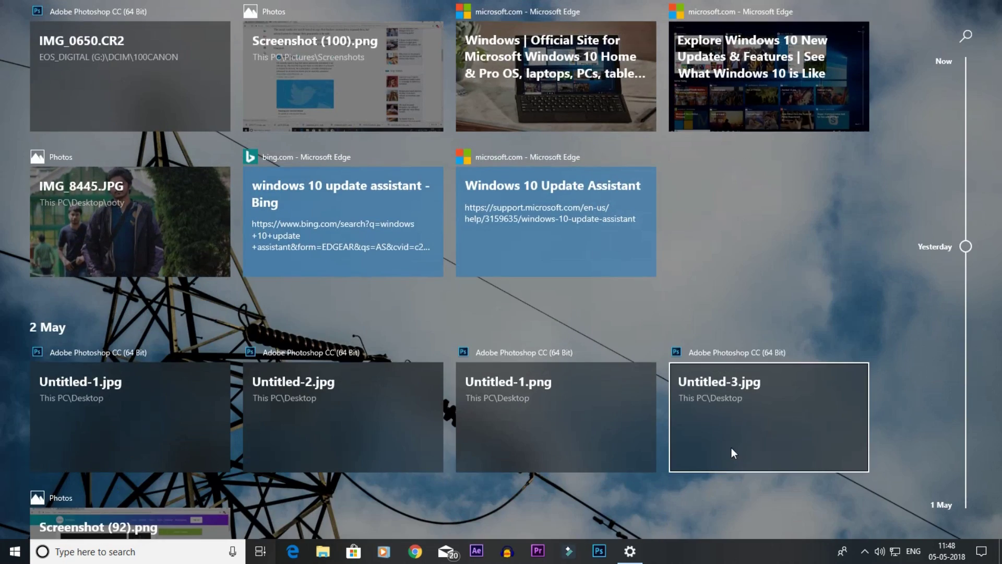
{"action": "scroll", "coordinate": [731, 447], "scroll_direction": "down", "scroll_amount": 3}
{"action": "scroll", "coordinate": [550, 394], "scroll_direction": "up", "scroll_amount": 6}
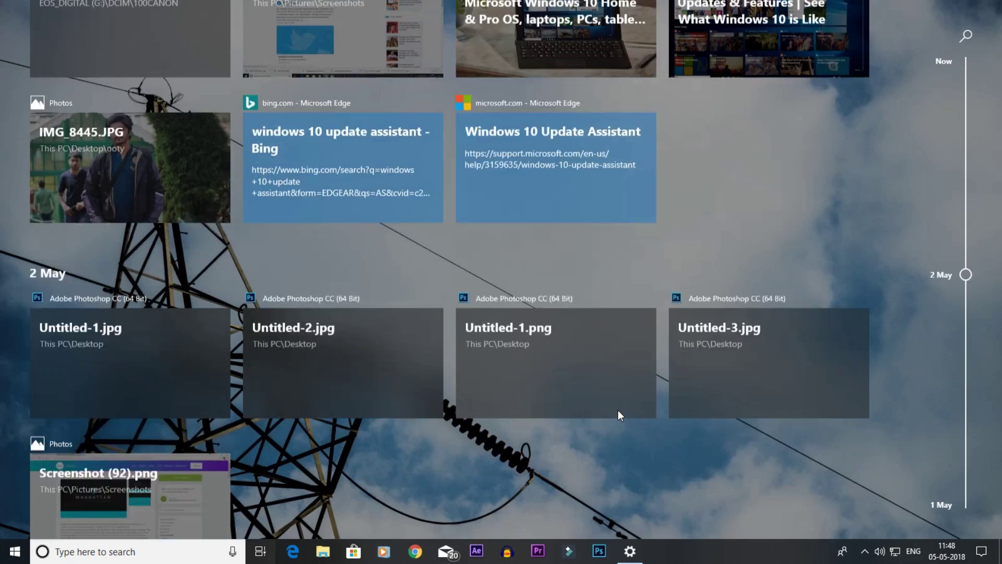
- Reopen Screenshot (100).png from yesterday's activities in the timeline
{"action": "scroll", "coordinate": [597, 411], "scroll_direction": "up", "scroll_amount": 2}
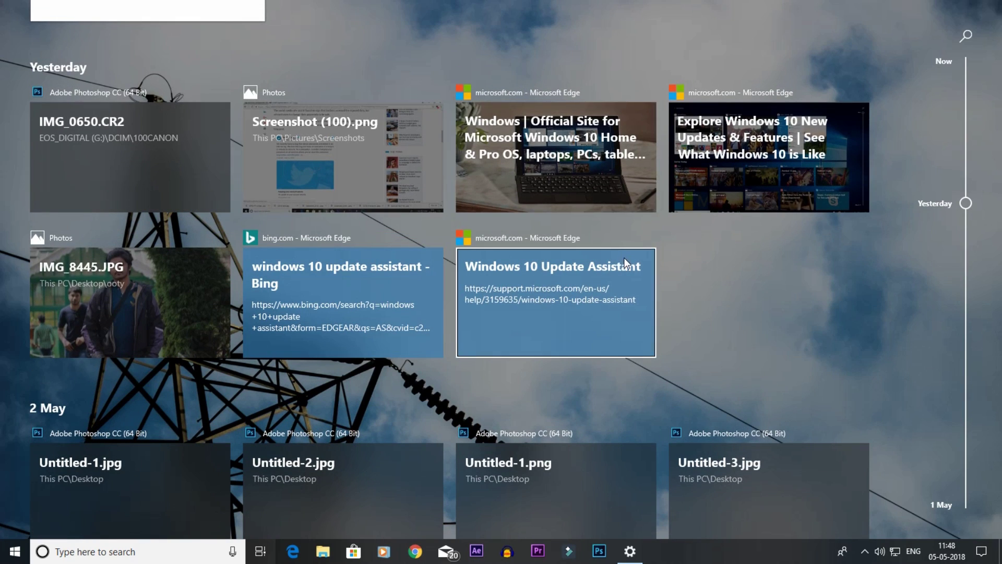
{"action": "scroll", "coordinate": [627, 262], "scroll_direction": "down", "scroll_amount": 2}
{"action": "scroll", "coordinate": [624, 258], "scroll_direction": "up", "scroll_amount": 2}
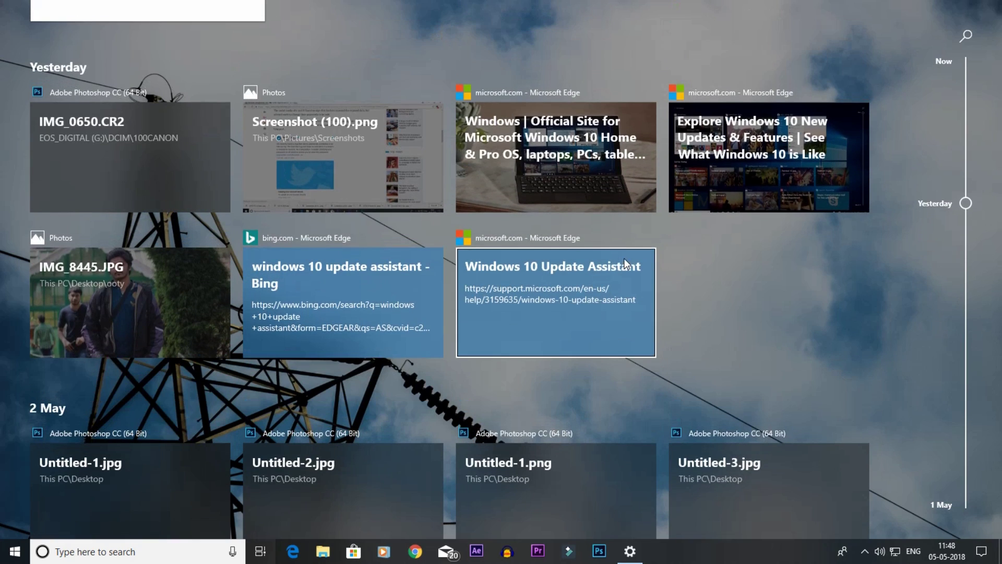
{"action": "left_click", "coordinate": [322, 160]}
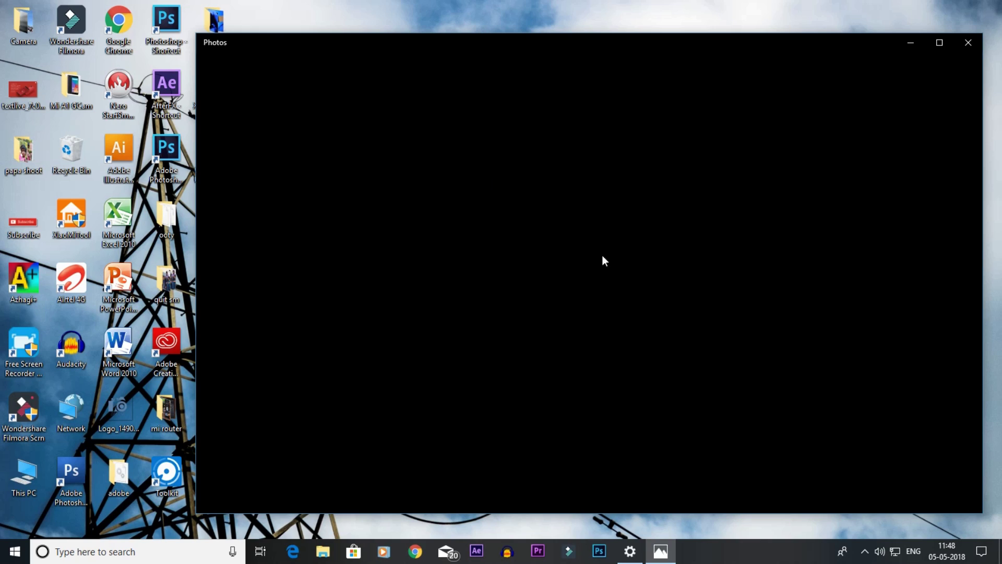
- Reopen Task View and examine the open windows and the earlier timeline activities with the screenshot open
{"action": "left_click", "coordinate": [260, 551]}
{"action": "scroll", "coordinate": [753, 271], "scroll_direction": "down", "scroll_amount": 5}
{"action": "scroll", "coordinate": [755, 273], "scroll_direction": "up", "scroll_amount": 5}
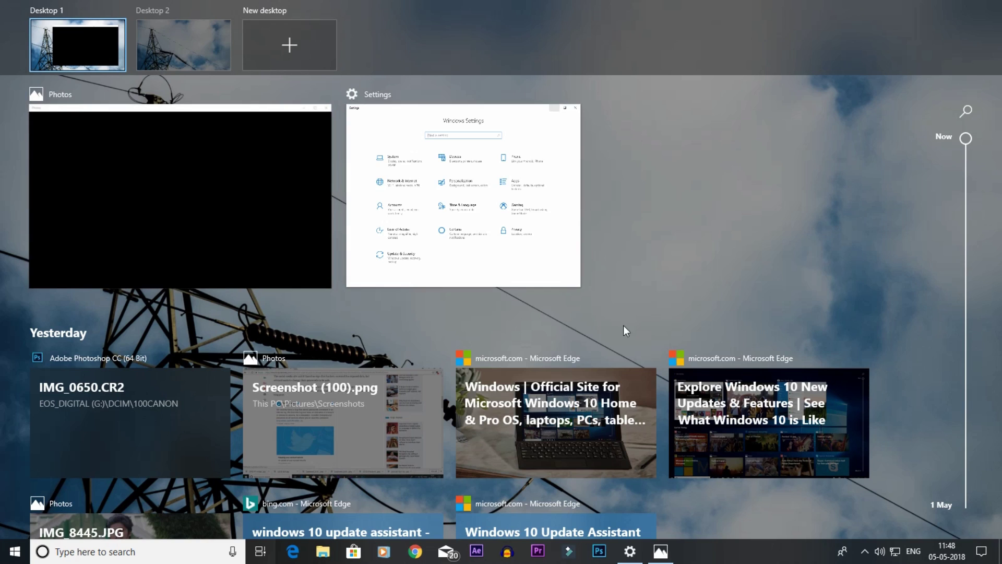
{"action": "scroll", "coordinate": [624, 331], "scroll_direction": "down", "scroll_amount": 3}
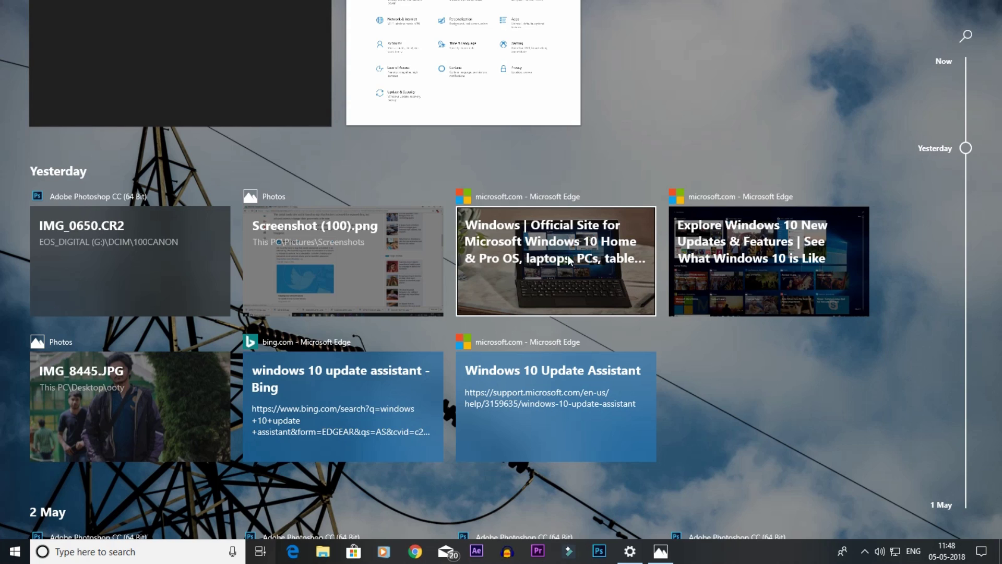
{"action": "scroll", "coordinate": [701, 274], "scroll_direction": "down", "scroll_amount": 4}
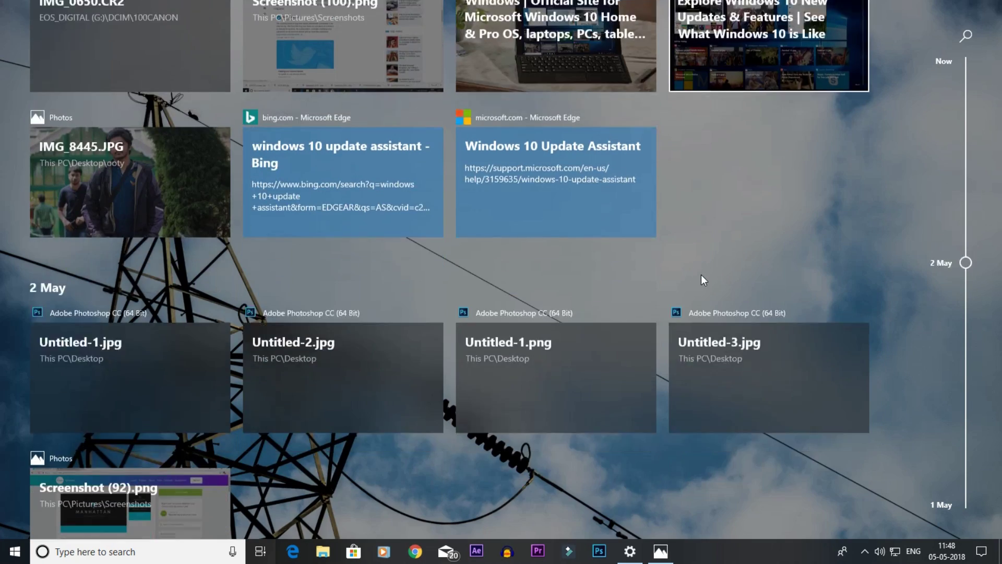
{"action": "scroll", "coordinate": [541, 269], "scroll_direction": "up", "scroll_amount": 2}
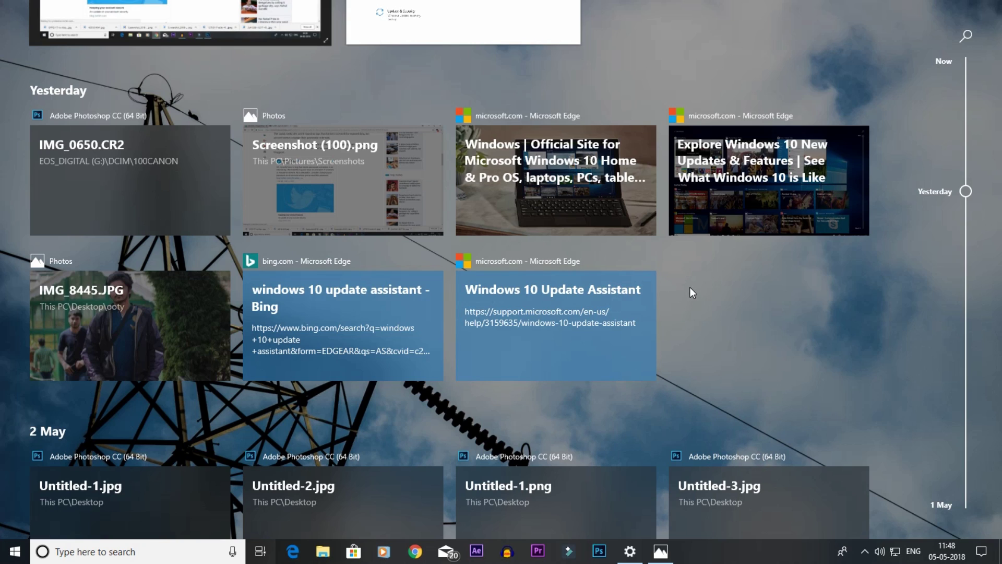
{"action": "scroll", "coordinate": [690, 282], "scroll_direction": "down", "scroll_amount": 3}
{"action": "scroll", "coordinate": [692, 274], "scroll_direction": "down", "scroll_amount": 5}
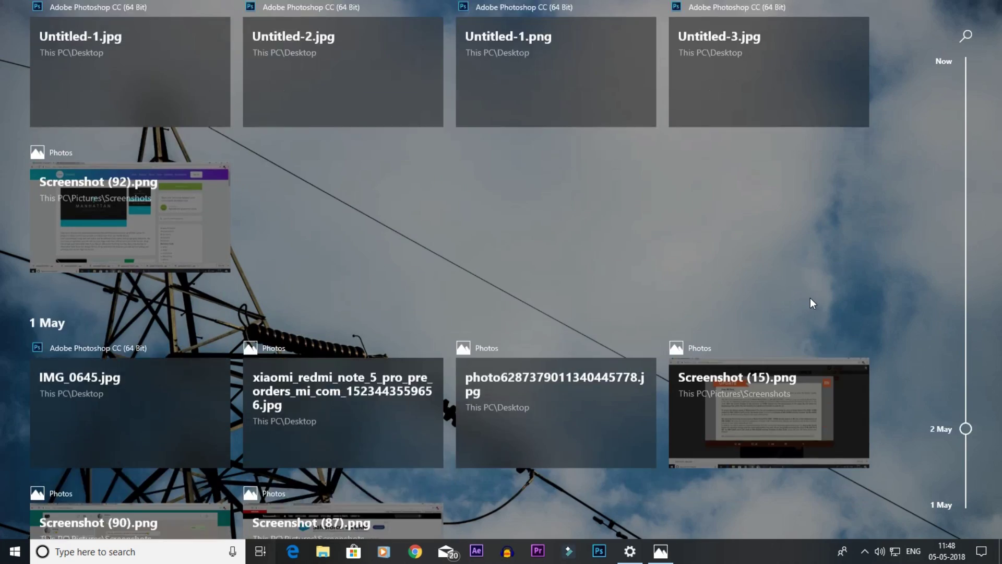
{"action": "scroll", "coordinate": [810, 298], "scroll_direction": "up", "scroll_amount": 8}
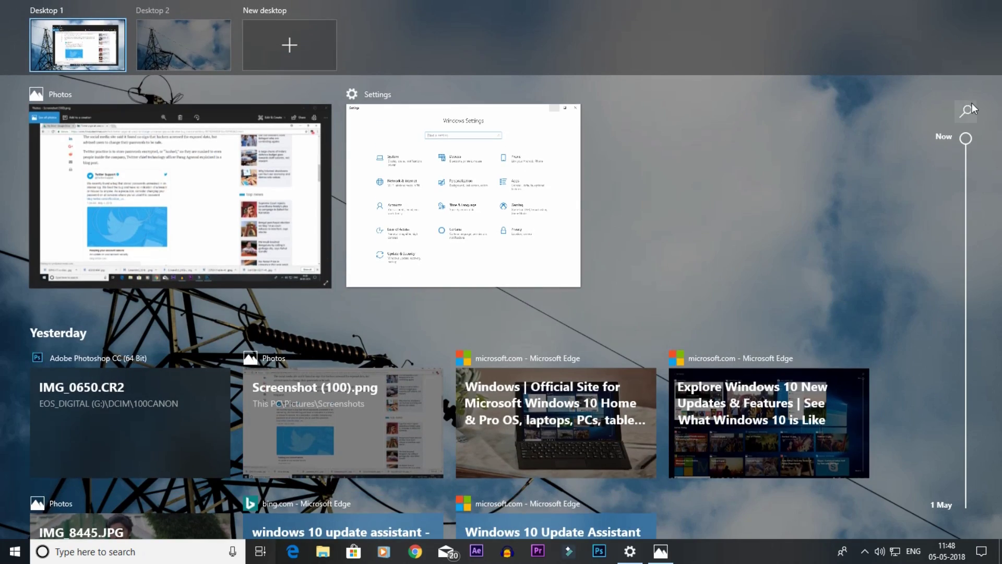
- Open the timeline's activity search field, and leave Task View without searching to return to the opened screenshot
{"action": "left_click_drag", "start_coordinate": [967, 140], "coordinate": [960, 102]}
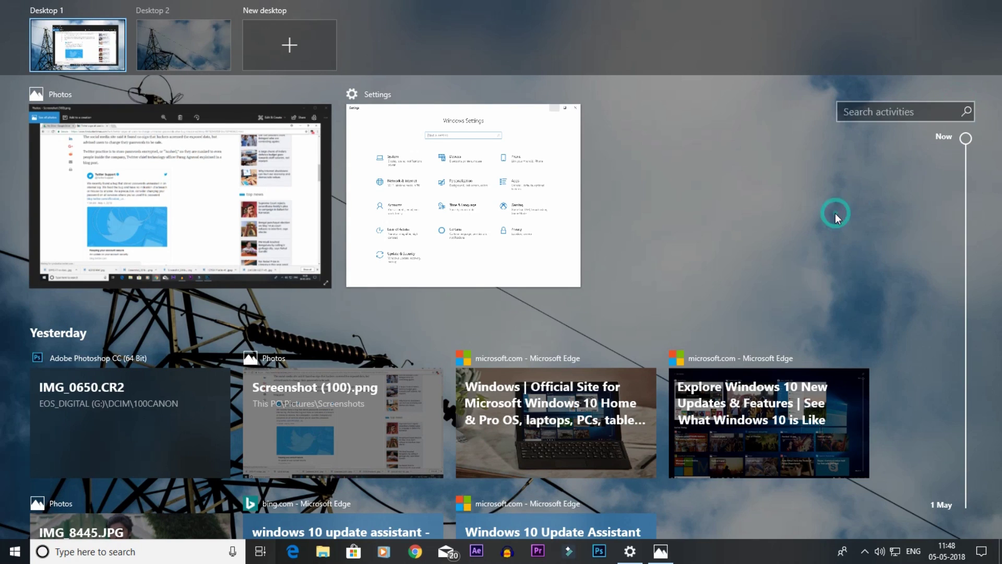
{"action": "mouse_move", "coordinate": [957, 112]}
{"action": "left_click", "coordinate": [889, 110]}
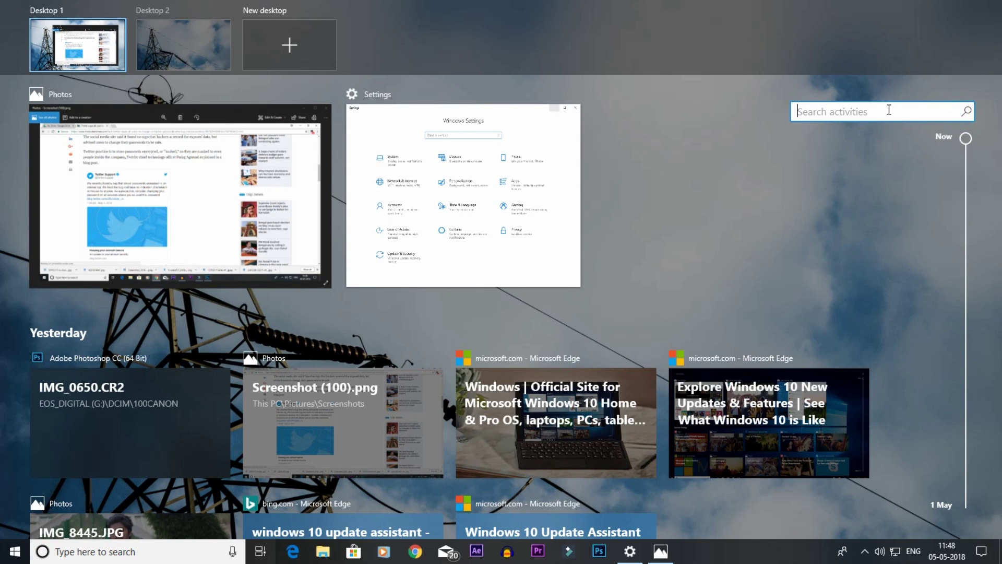
{"action": "left_click", "coordinate": [266, 550]}
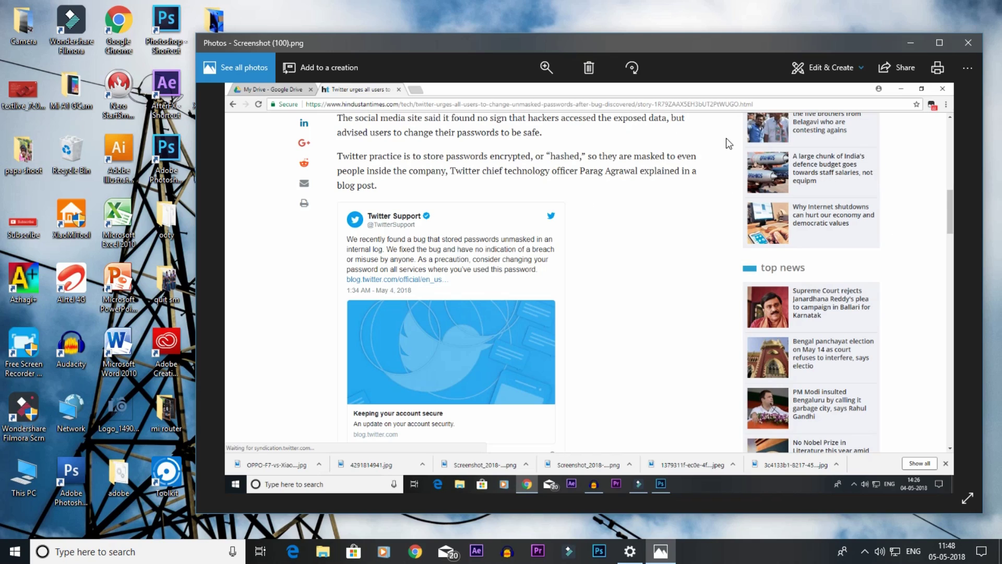
- Draw a thick blue loop and a thin pencil scribble over the Twitter Support post in the screenshot
{"action": "left_click", "coordinate": [855, 61]}
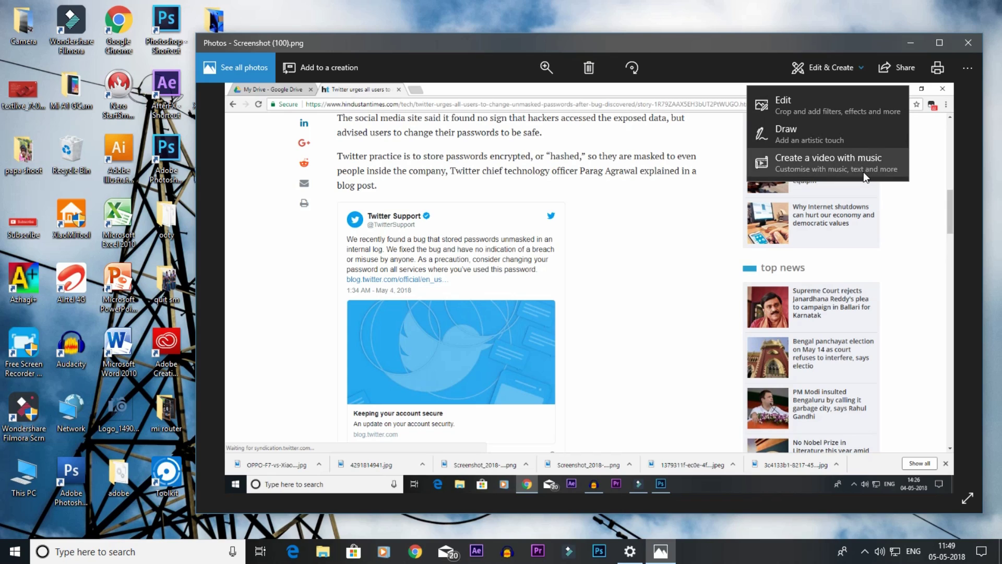
{"action": "left_click", "coordinate": [853, 131]}
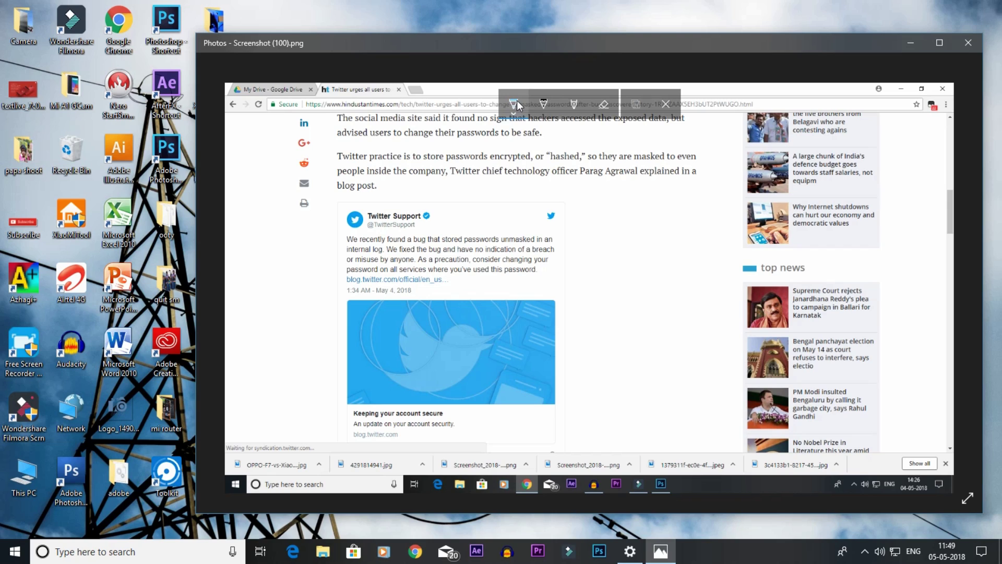
{"action": "mouse_move", "coordinate": [353, 240]}
{"action": "left_mouse_down"}
{"action": "mouse_move", "coordinate": [438, 213]}
{"action": "mouse_move", "coordinate": [372, 230]}
{"action": "left_mouse_up"}
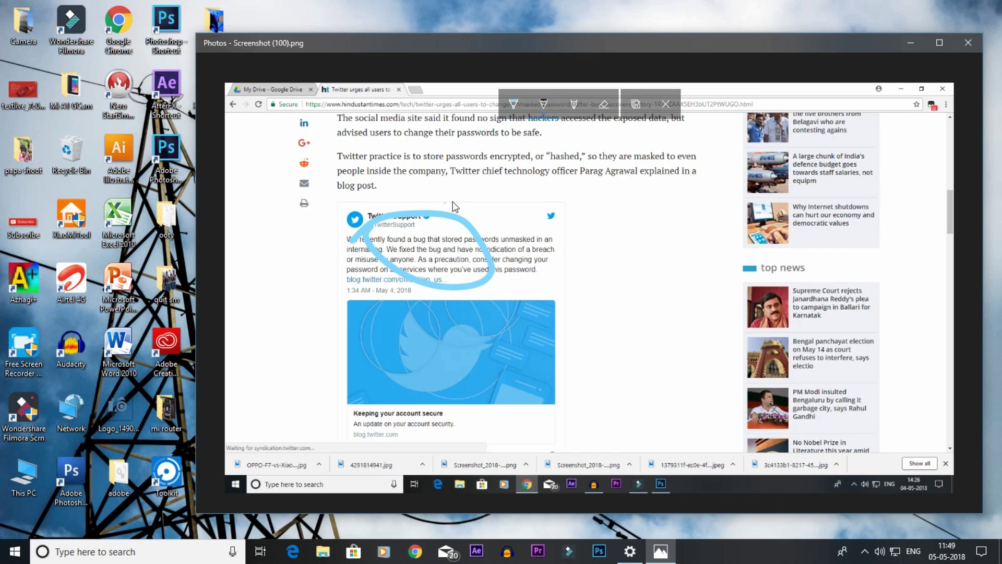
{"action": "mouse_move", "coordinate": [436, 183]}
{"action": "left_mouse_down"}
{"action": "mouse_move", "coordinate": [496, 219]}
{"action": "mouse_move", "coordinate": [465, 185]}
{"action": "mouse_move", "coordinate": [553, 230]}
{"action": "left_mouse_up"}
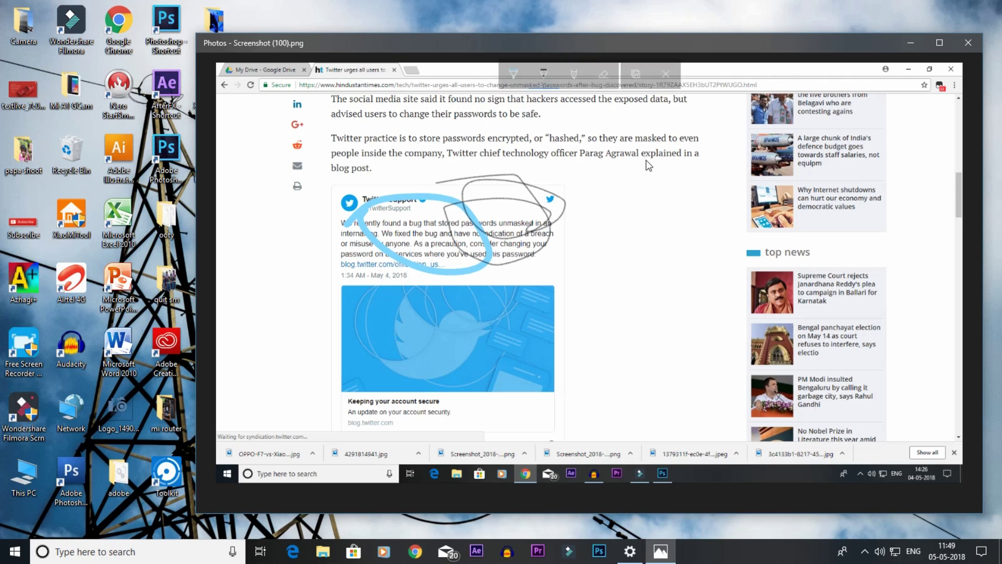
- Try to erase the pencil scribble, and minimise the picture window without discarding the drawing
{"action": "left_click", "coordinate": [603, 73]}
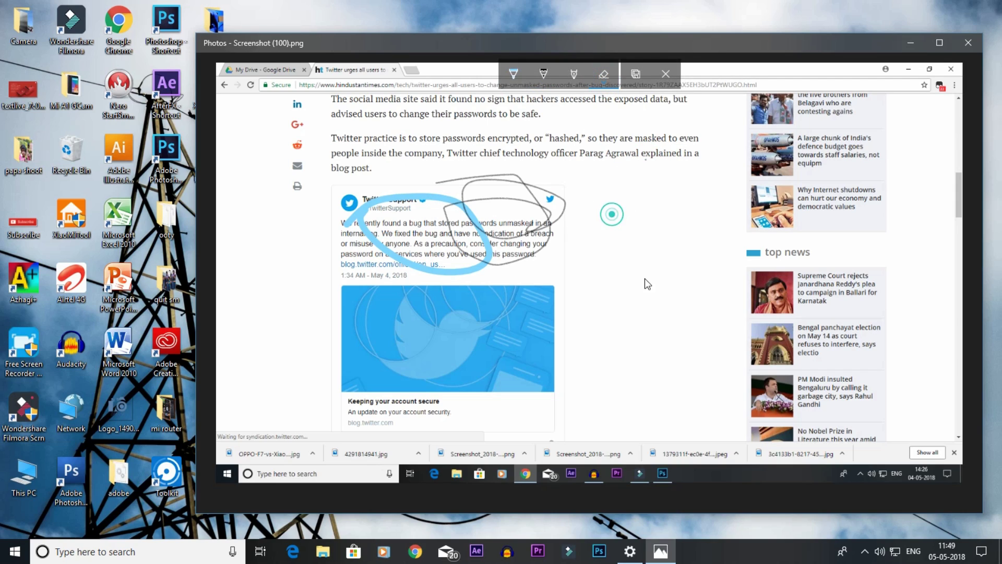
{"action": "left_click", "coordinate": [603, 74]}
{"action": "left_click", "coordinate": [461, 182]}
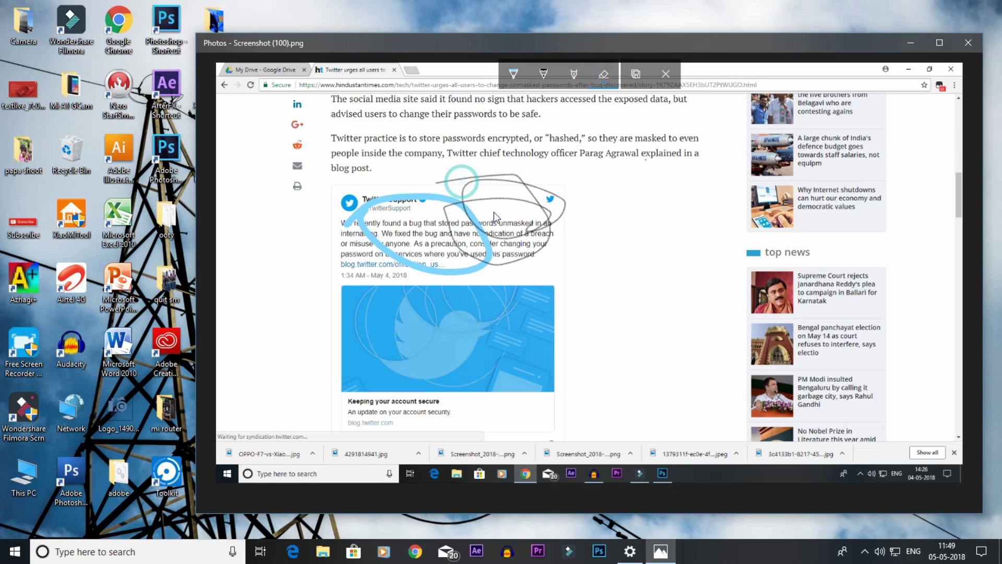
{"action": "left_click", "coordinate": [668, 74]}
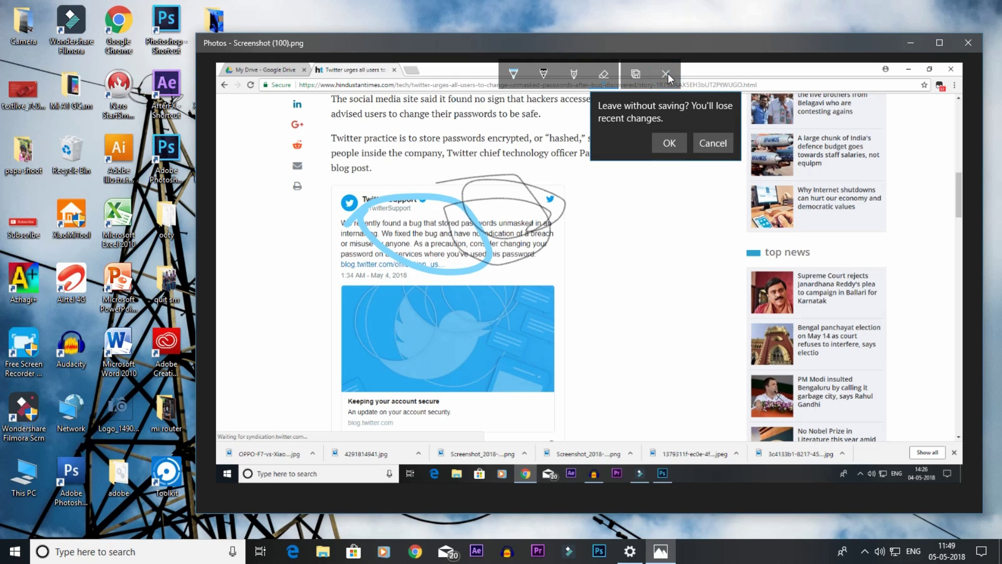
{"action": "left_click", "coordinate": [702, 143]}
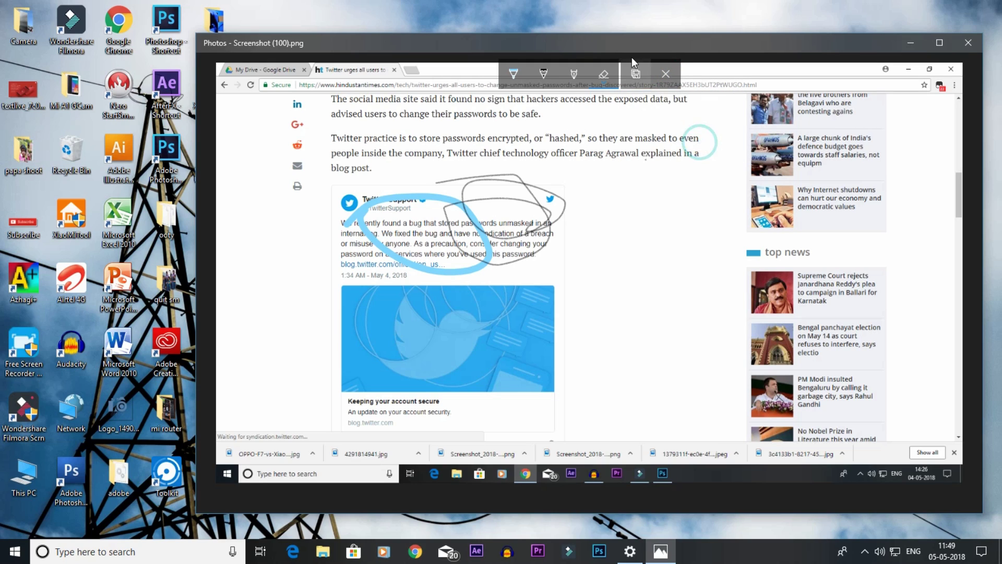
{"action": "left_click", "coordinate": [913, 45]}
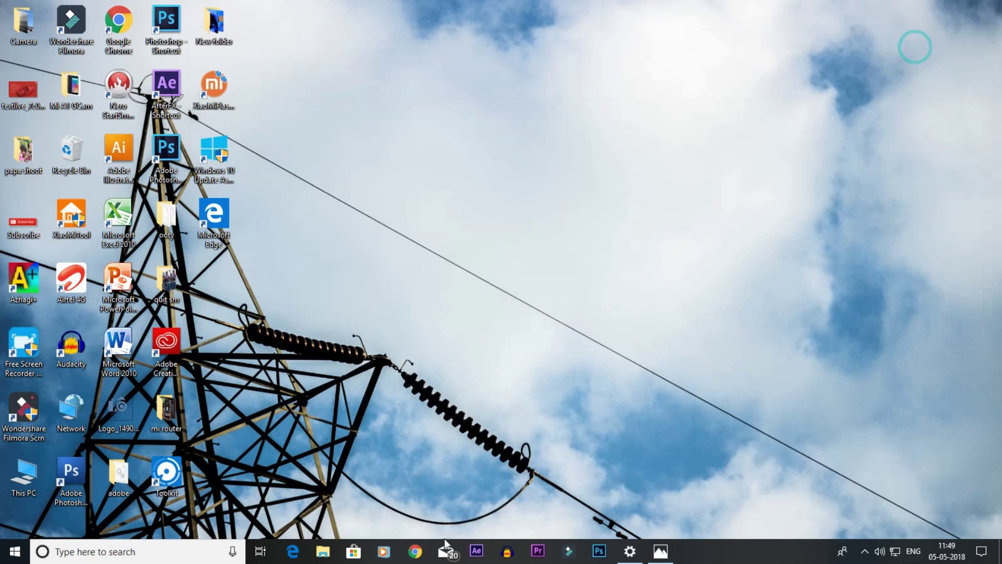
- Examine the Task View timeline down to 1 May and back up, and return to the desktop
{"action": "left_click", "coordinate": [260, 552]}
{"action": "scroll", "coordinate": [755, 285], "scroll_direction": "down", "scroll_amount": 10}
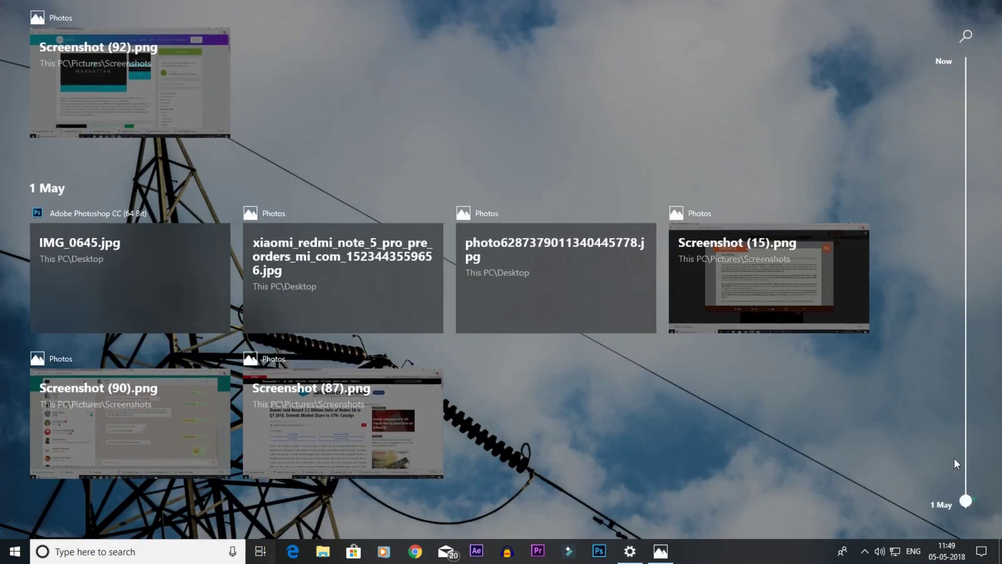
{"action": "left_click_drag", "start_coordinate": [956, 464], "coordinate": [992, 168]}
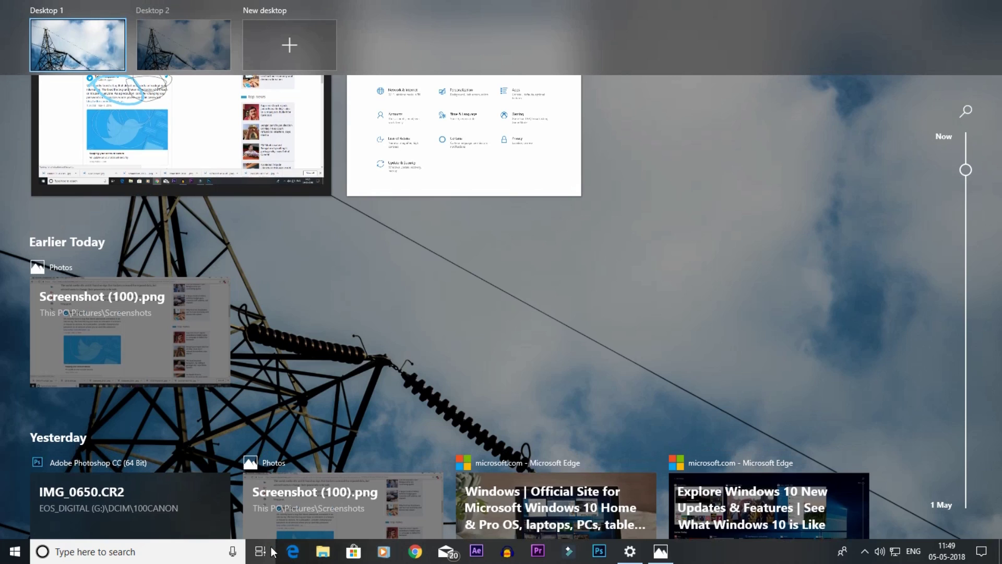
{"action": "left_click", "coordinate": [266, 551]}
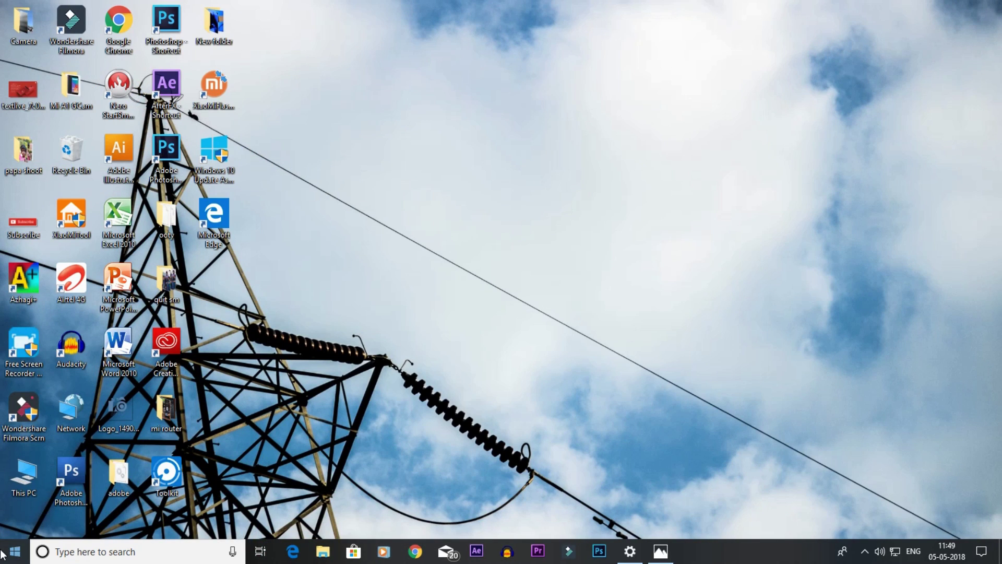
- Open the Activity history privacy settings and stop Windows from collecting activities from this PC
{"action": "left_click", "coordinate": [628, 555]}
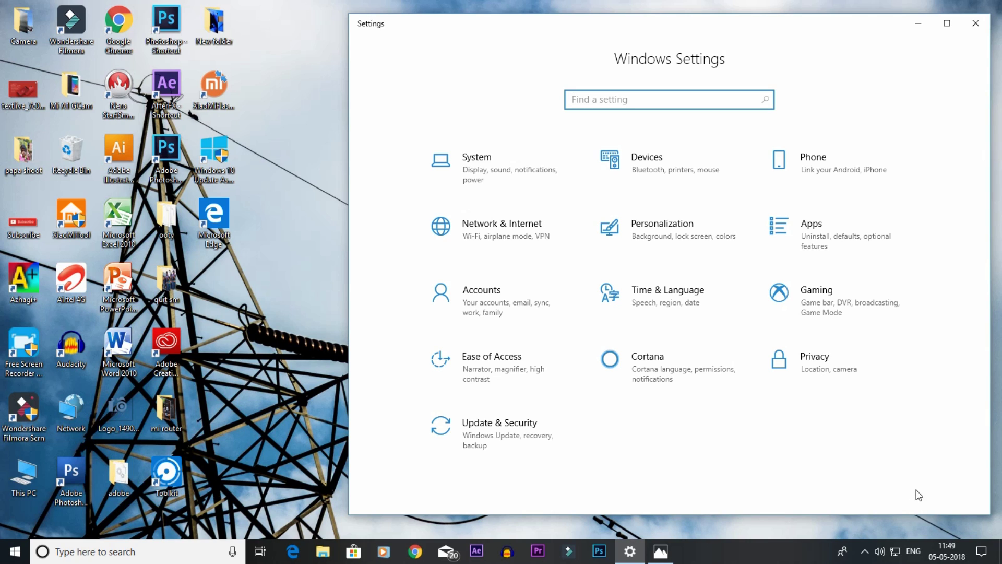
{"action": "left_click", "coordinate": [867, 376]}
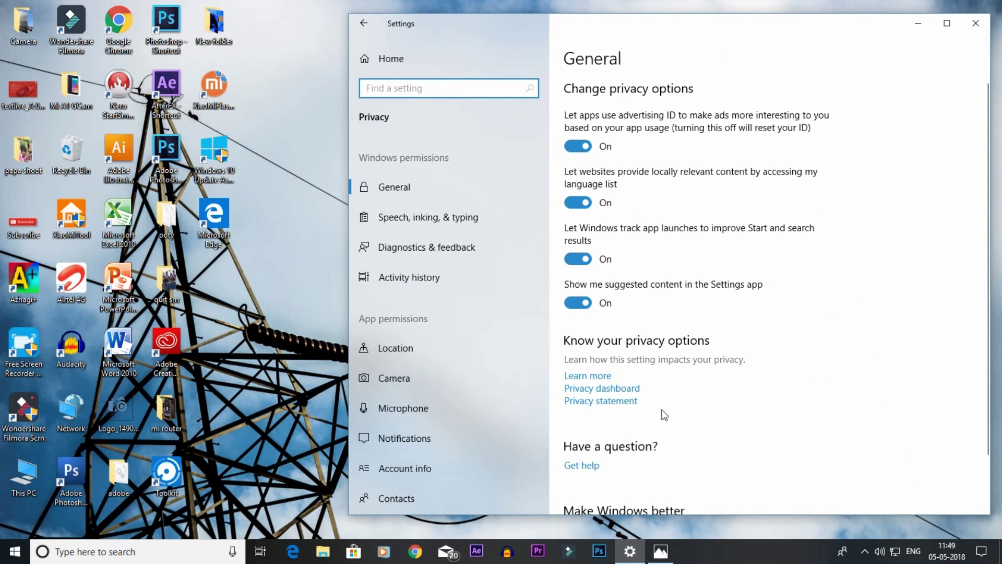
{"action": "left_click", "coordinate": [447, 285]}
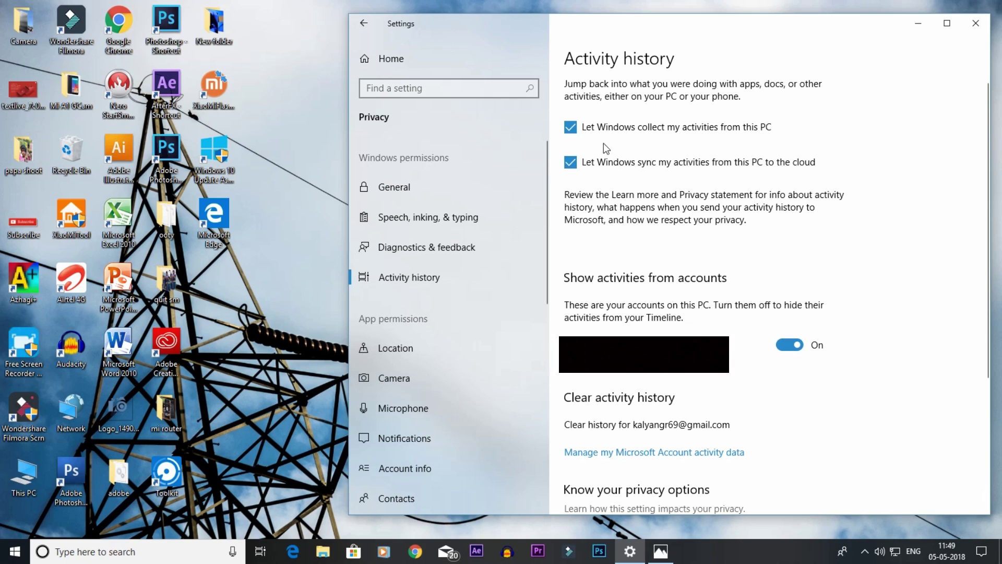
{"action": "left_click", "coordinate": [582, 132]}
- Check the Task View timeline's past activities with activity collection off, and return to the Activity history settings
{"action": "left_click", "coordinate": [260, 551]}
{"action": "scroll", "coordinate": [640, 368], "scroll_direction": "down", "scroll_amount": 10}
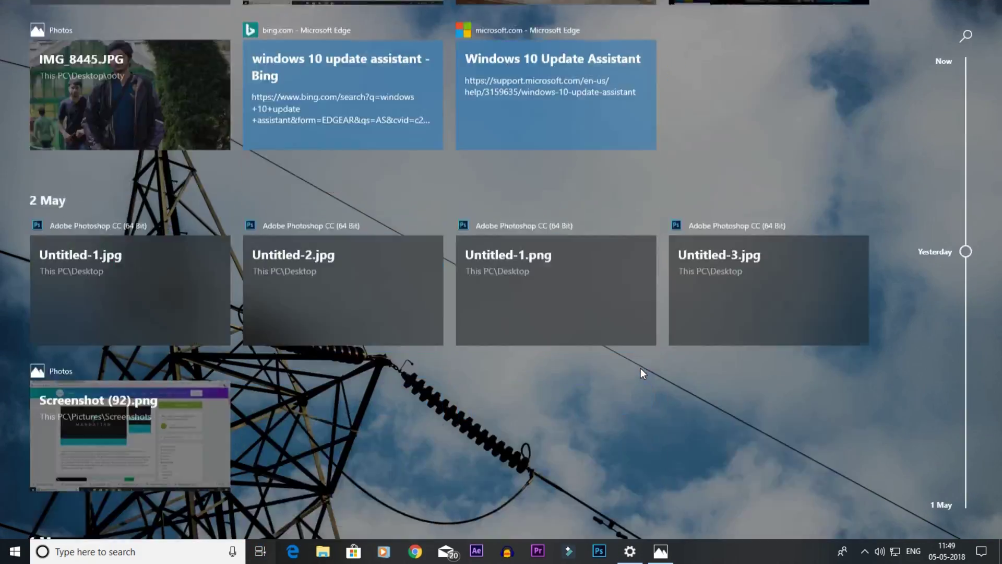
{"action": "scroll", "coordinate": [640, 368], "scroll_direction": "up", "scroll_amount": 10}
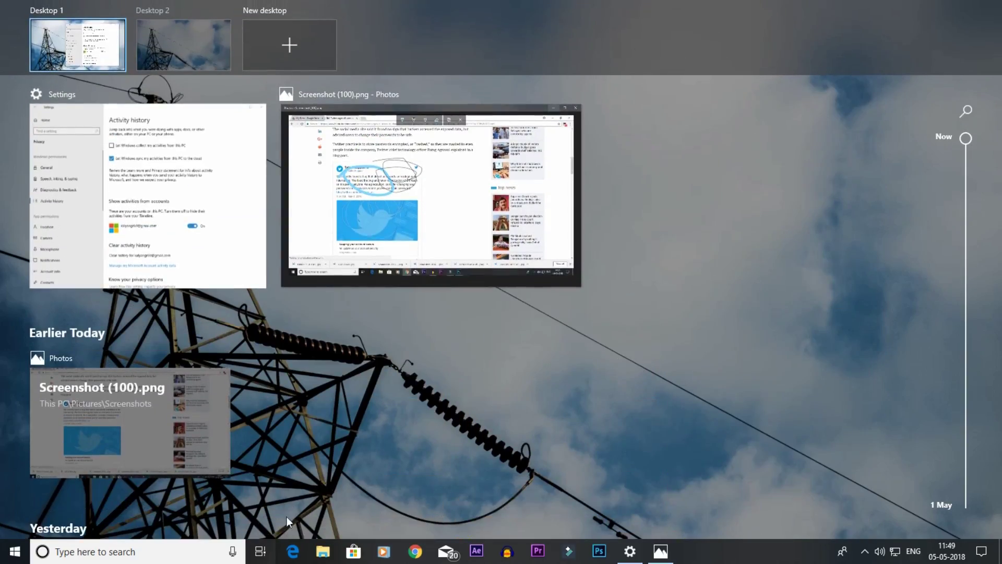
{"action": "left_click", "coordinate": [276, 549]}
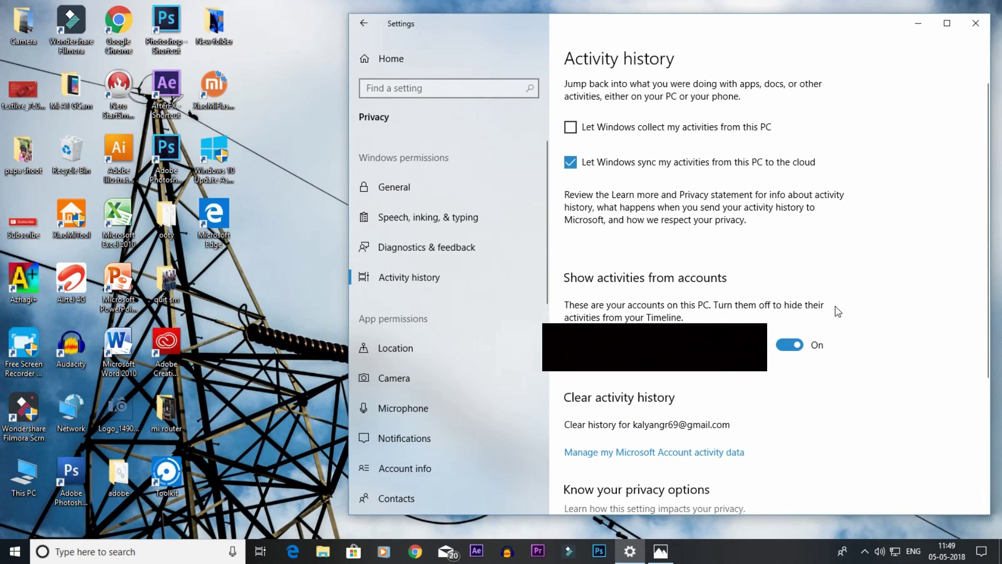
- Turn off the account's timeline activities and activity sync to the cloud, and check Task View
{"action": "scroll", "coordinate": [836, 306], "scroll_direction": "down", "scroll_amount": 3}
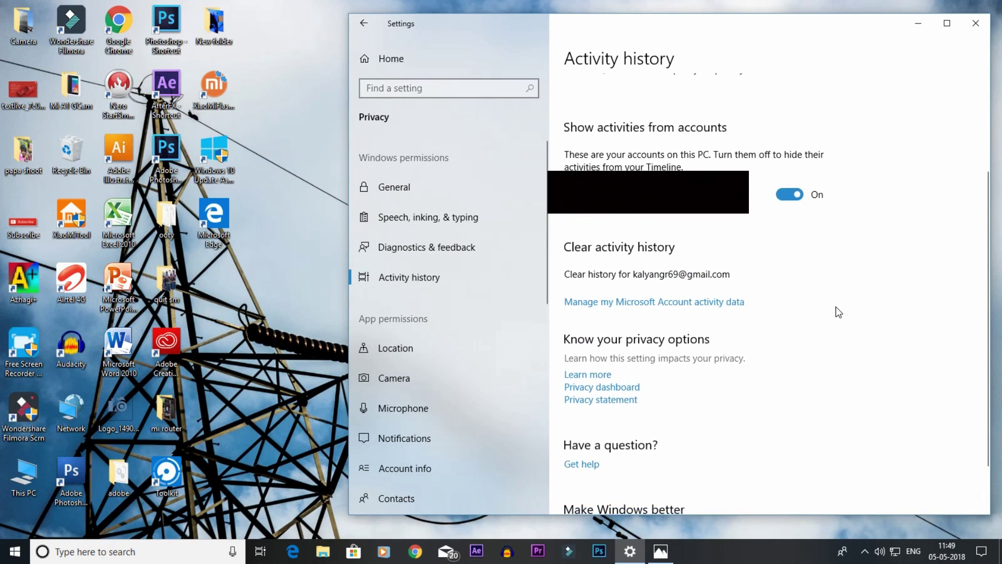
{"action": "left_click", "coordinate": [794, 200]}
{"action": "scroll", "coordinate": [722, 233], "scroll_direction": "up", "scroll_amount": 3}
{"action": "left_click", "coordinate": [571, 163]}
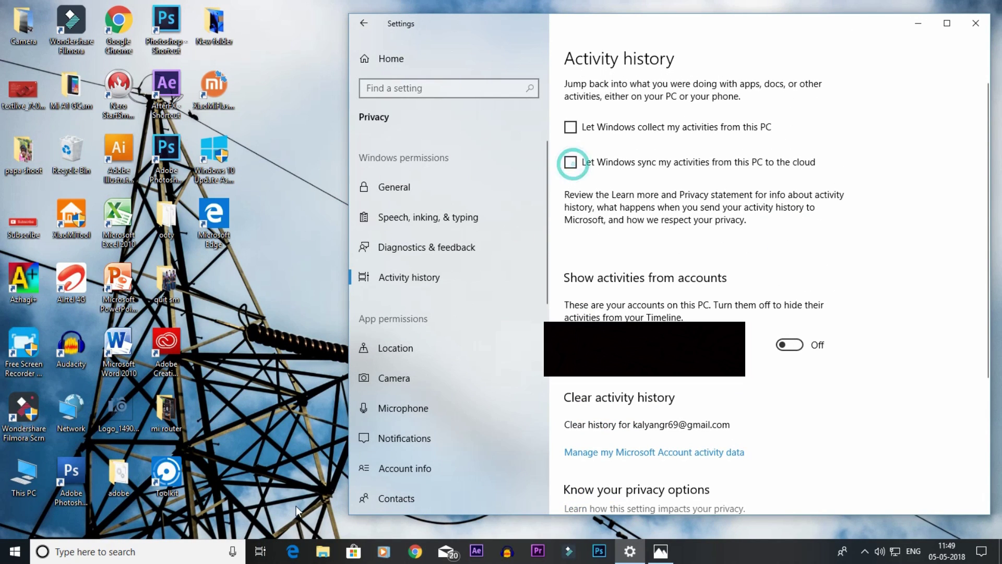
{"action": "left_click", "coordinate": [260, 552]}
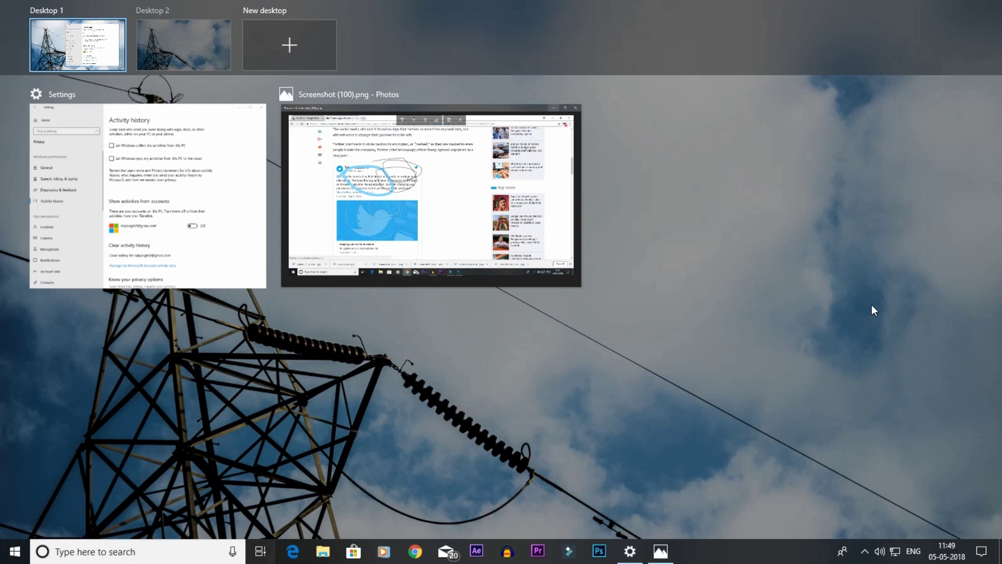
{"action": "left_click", "coordinate": [260, 552]}
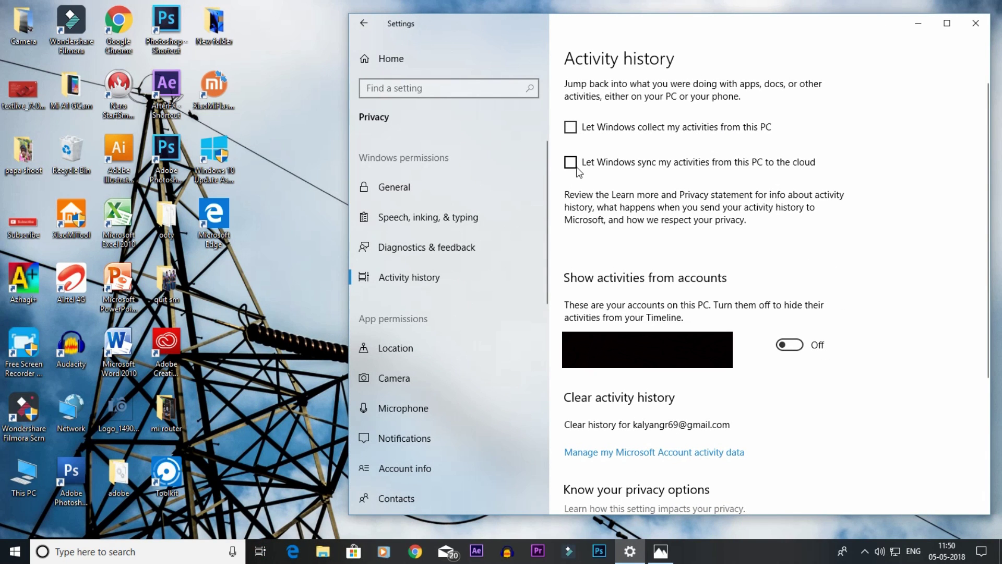
- Re-enable activity collection from this PC and its sync to the cloud, and check Task View briefly
{"action": "left_click", "coordinate": [574, 163]}
{"action": "left_click", "coordinate": [571, 128]}
{"action": "left_click", "coordinate": [261, 551]}
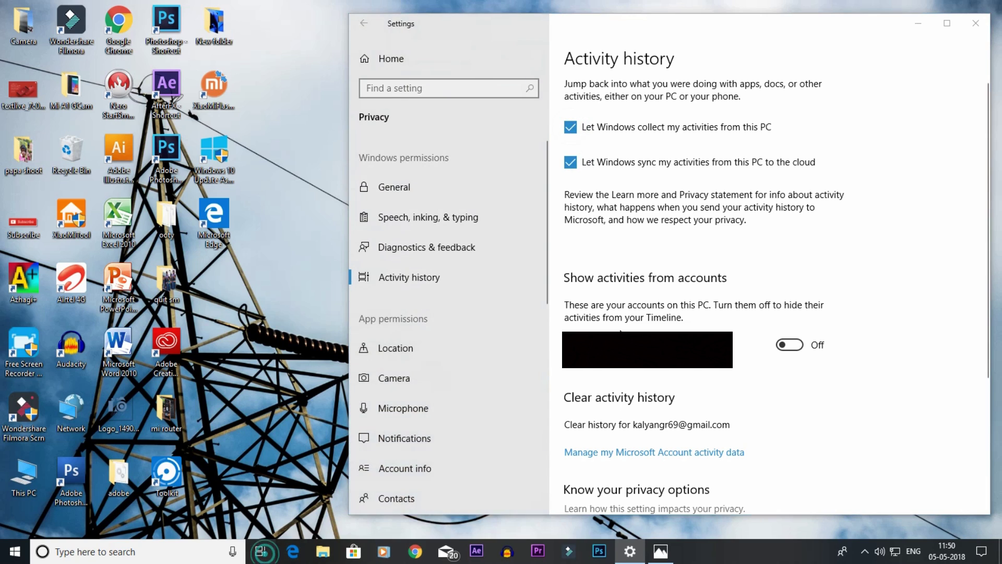
{"action": "left_click", "coordinate": [261, 552]}
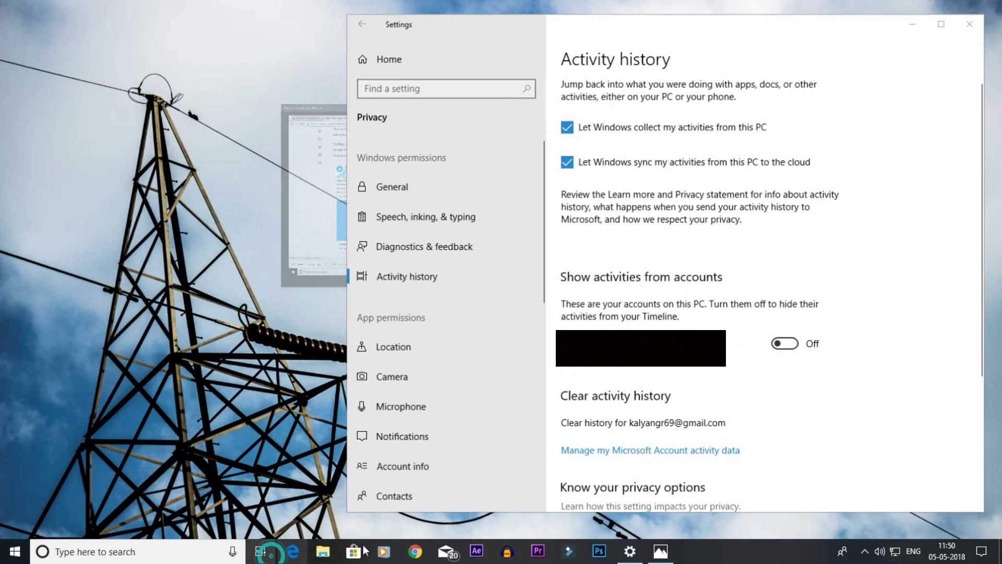
- Toggle the options for collecting activities from this PC and syncing them to the cloud
{"action": "left_click", "coordinate": [571, 128]}
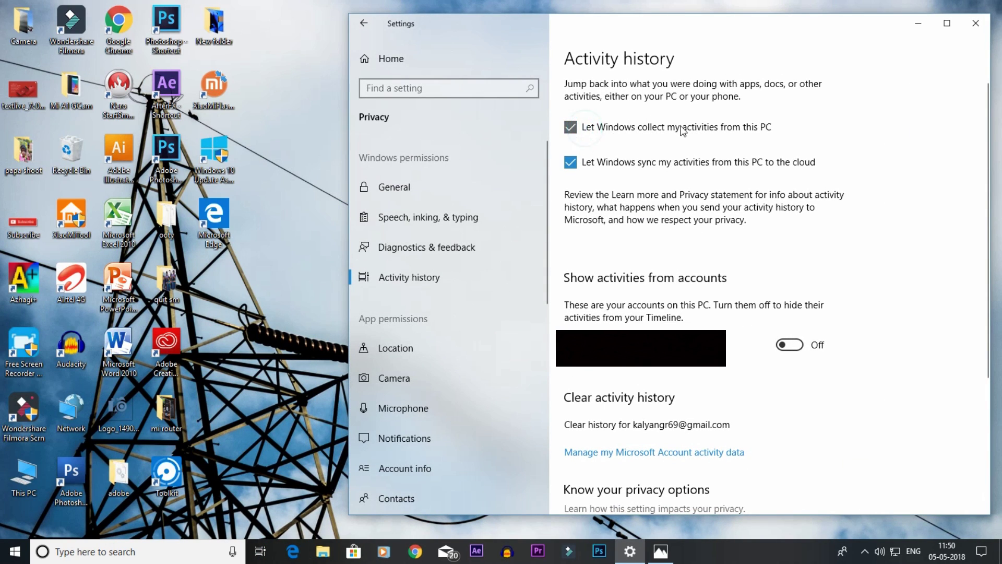
{"action": "left_click", "coordinate": [570, 127]}
{"action": "left_click", "coordinate": [653, 168]}
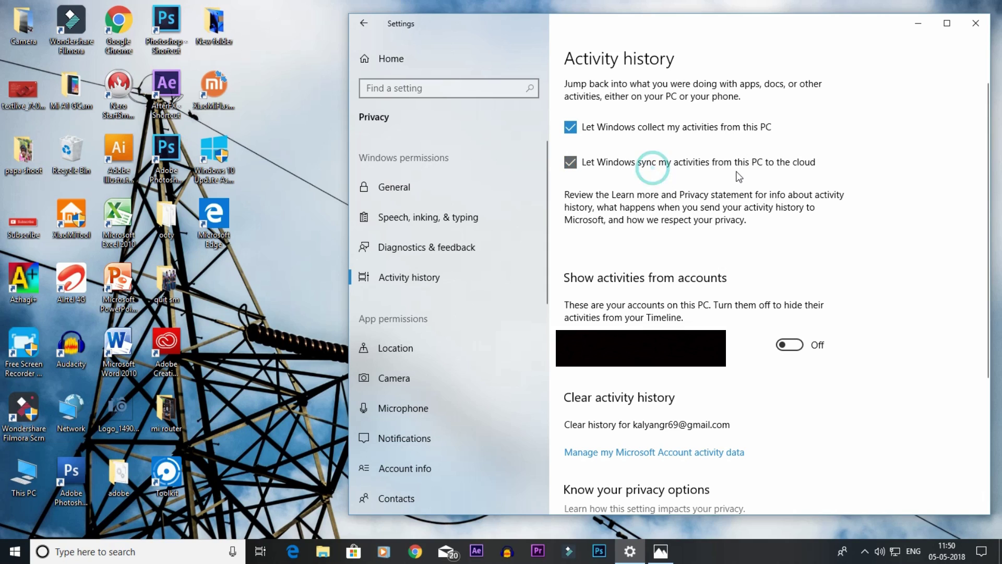
{"action": "left_click", "coordinate": [577, 165]}
{"action": "left_click", "coordinate": [572, 131]}
{"action": "left_click", "coordinate": [570, 162]}
{"action": "left_click", "coordinate": [570, 162]}
- Turn the account's timeline activities back on, and minimise Settings from its home page
{"action": "scroll", "coordinate": [832, 375], "scroll_direction": "down", "scroll_amount": 4}
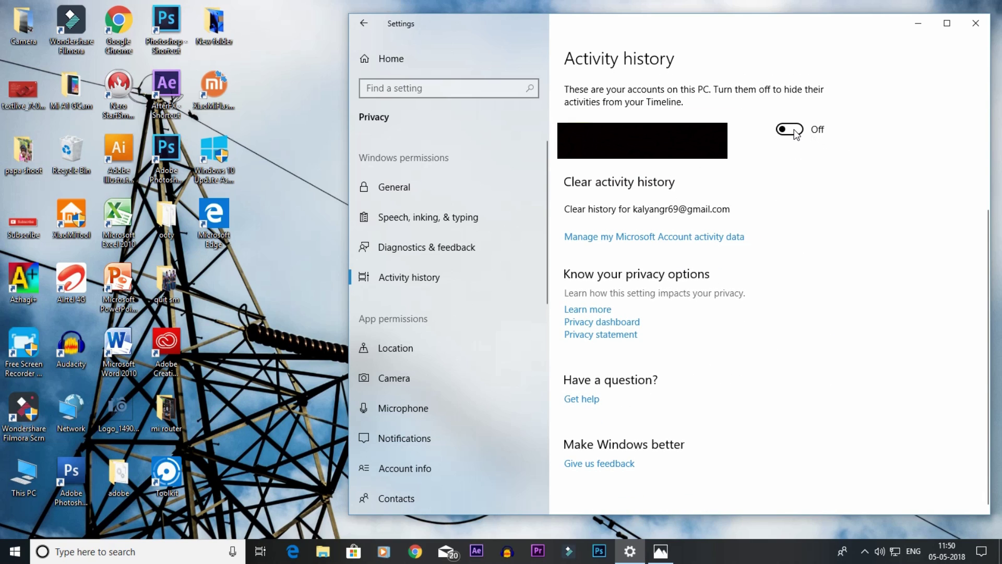
{"action": "left_click", "coordinate": [795, 134]}
{"action": "left_click", "coordinate": [795, 134]}
{"action": "left_click", "coordinate": [365, 23]}
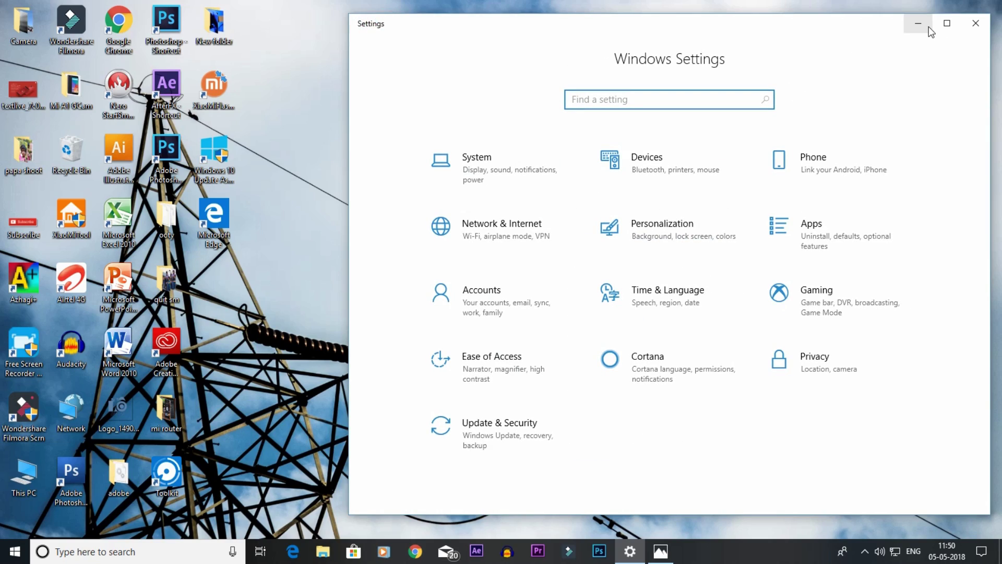
{"action": "left_click", "coordinate": [924, 24]}
- Examine the open windows and the past activities in the Task View timeline, and return to the desktop
{"action": "left_click", "coordinate": [260, 551]}
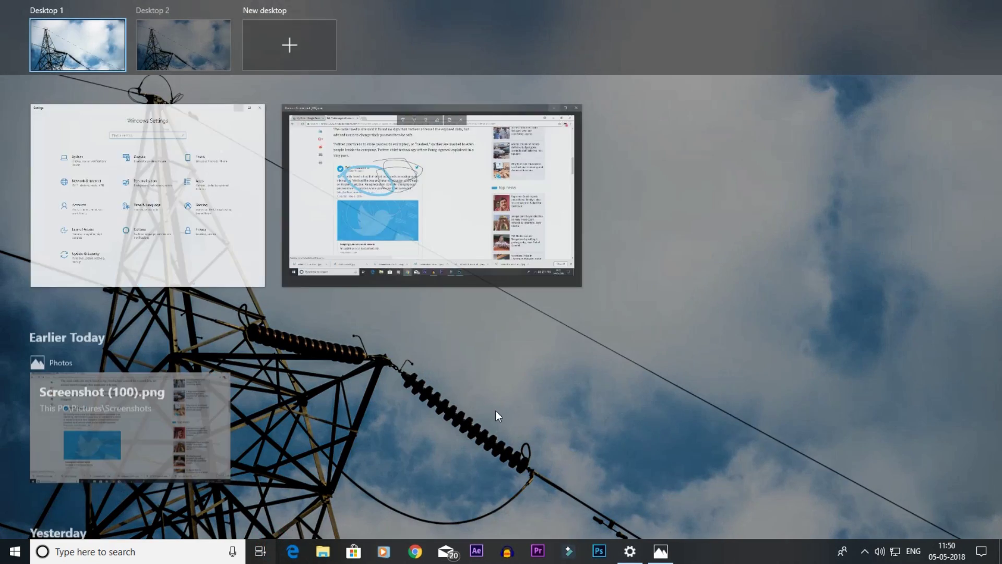
{"action": "scroll", "coordinate": [531, 381], "scroll_direction": "down", "scroll_amount": 5}
{"action": "scroll", "coordinate": [532, 382], "scroll_direction": "up", "scroll_amount": 5}
{"action": "scroll", "coordinate": [531, 382], "scroll_direction": "down", "scroll_amount": 5}
{"action": "scroll", "coordinate": [531, 382], "scroll_direction": "up", "scroll_amount": 5}
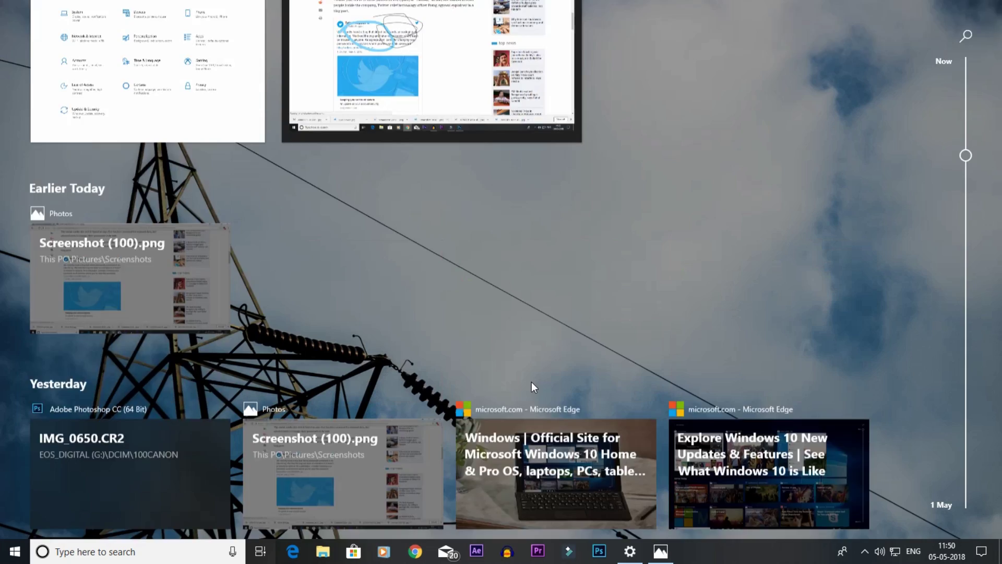
{"action": "scroll", "coordinate": [531, 382], "scroll_direction": "down", "scroll_amount": 10}
{"action": "scroll", "coordinate": [532, 382], "scroll_direction": "up", "scroll_amount": 10}
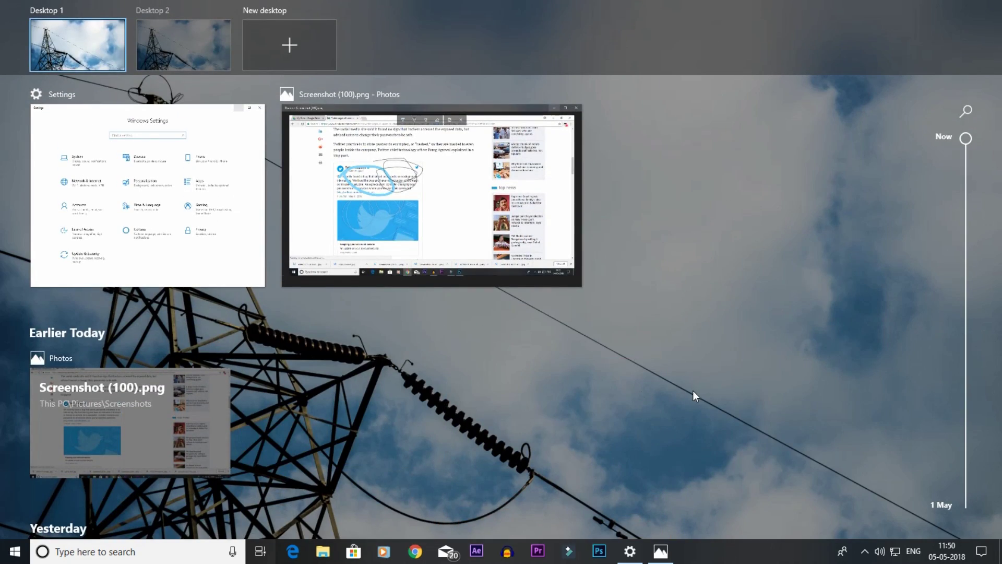
{"action": "left_click", "coordinate": [259, 550]}
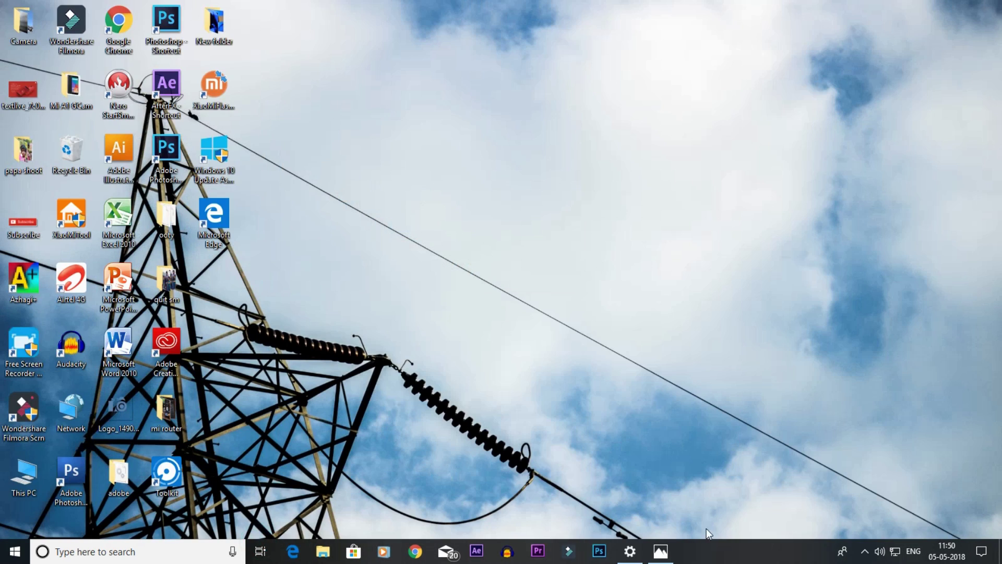
- Open the Focus assist settings from the action center and examine the notification modes and automatic rules
{"action": "left_click", "coordinate": [982, 552]}
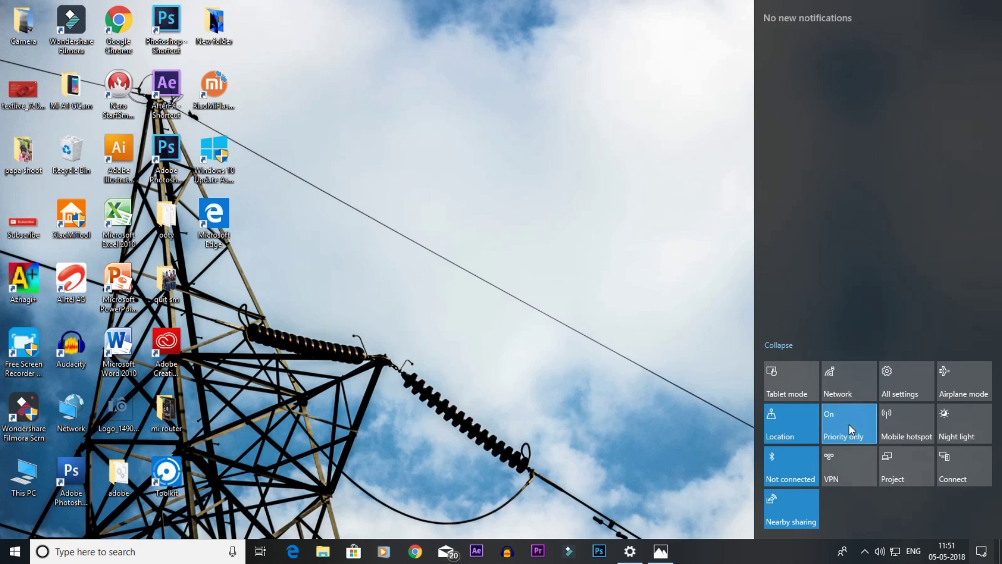
{"action": "right_click", "coordinate": [849, 424]}
{"action": "left_click", "coordinate": [861, 438]}
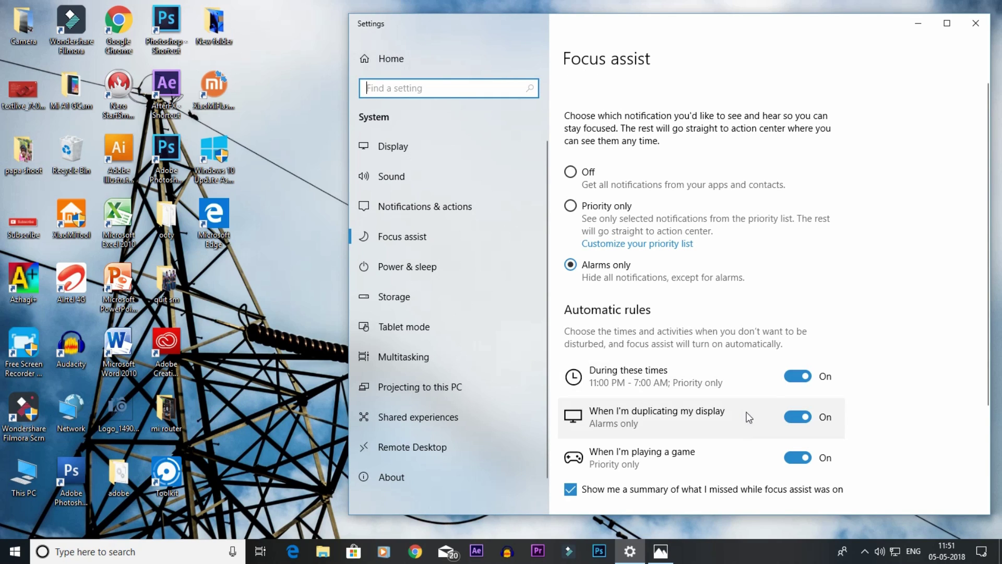
{"action": "scroll", "coordinate": [842, 336], "scroll_direction": "down", "scroll_amount": 3}
{"action": "scroll", "coordinate": [842, 335], "scroll_direction": "up", "scroll_amount": 3}
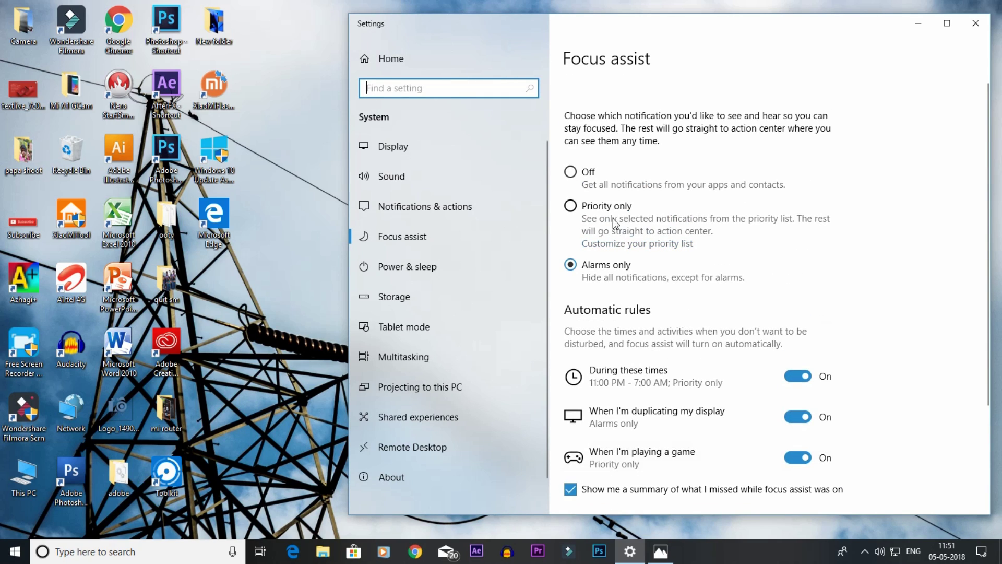
- Try the Off and Priority only notification modes of Focus assist, and set it back to Alarms only
{"action": "left_click", "coordinate": [587, 172]}
{"action": "left_click", "coordinate": [595, 204]}
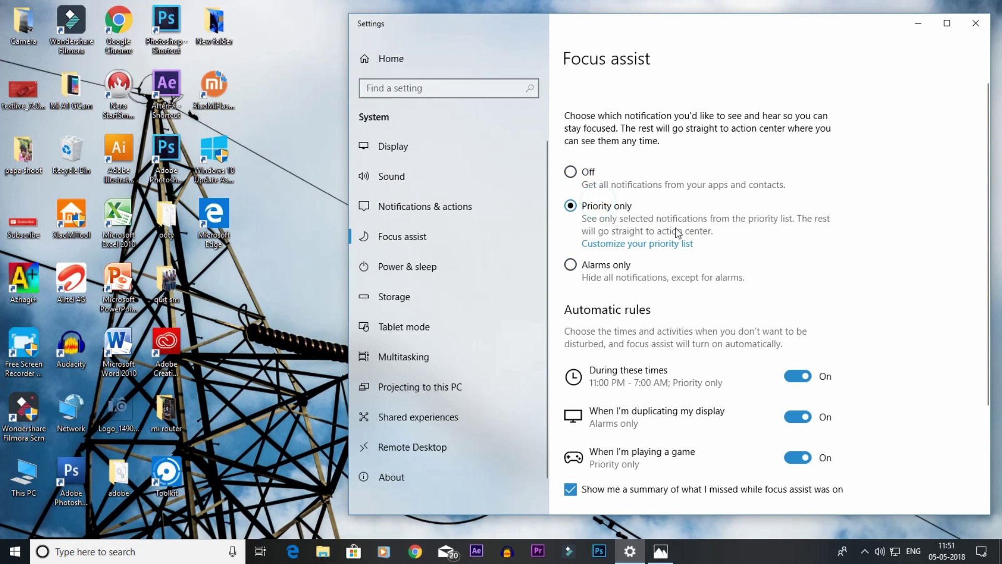
{"action": "left_click", "coordinate": [583, 272]}
{"action": "scroll", "coordinate": [862, 364], "scroll_direction": "down", "scroll_amount": 3}
{"action": "scroll", "coordinate": [857, 348], "scroll_direction": "up", "scroll_amount": 2}
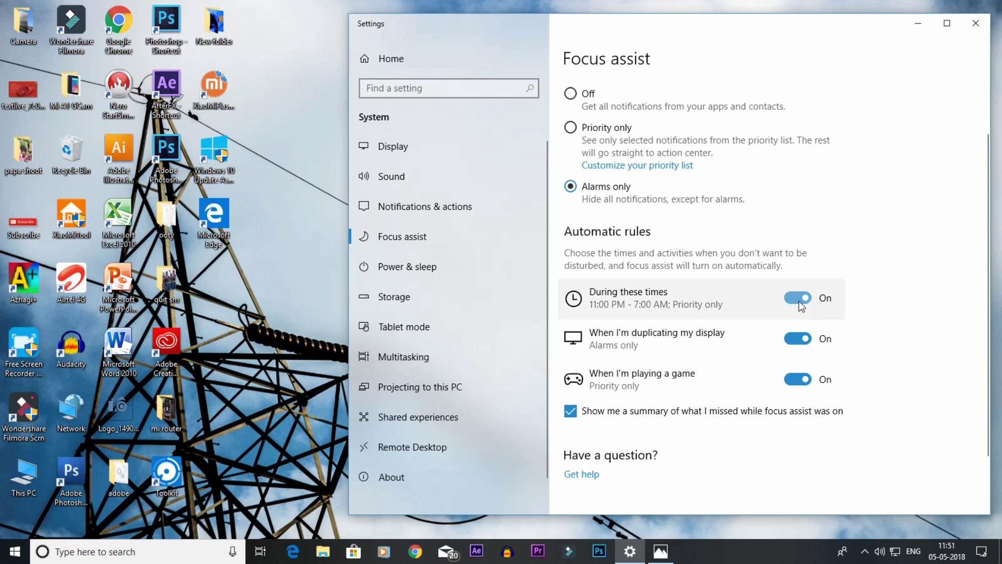
- View the priority list of allowed notifications, and return to the Focus assist automatic rules
{"action": "left_click", "coordinate": [666, 166]}
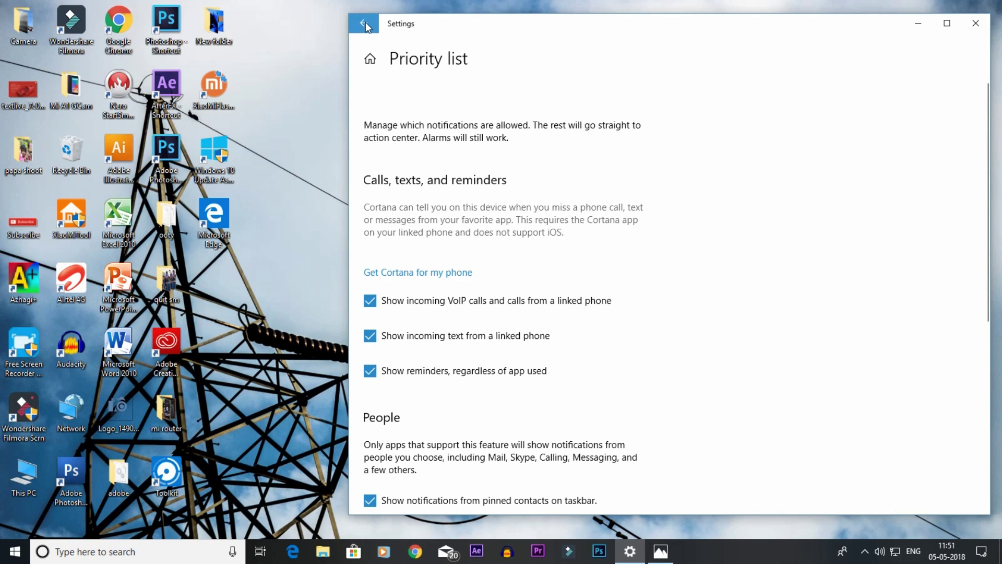
{"action": "left_click", "coordinate": [365, 24]}
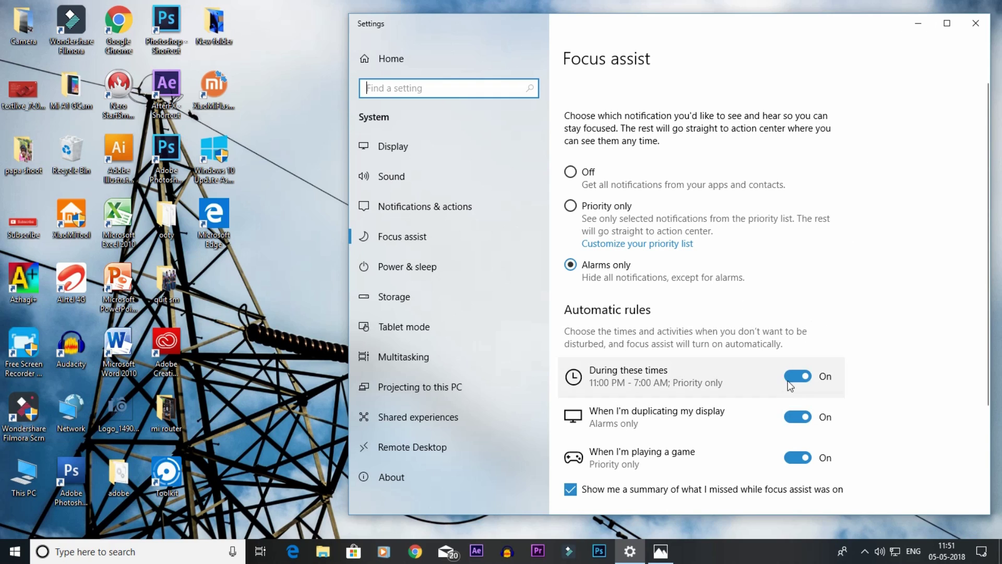
{"action": "scroll", "coordinate": [828, 397], "scroll_direction": "down", "scroll_amount": 1}
{"action": "scroll", "coordinate": [829, 398], "scroll_direction": "up", "scroll_amount": 1}
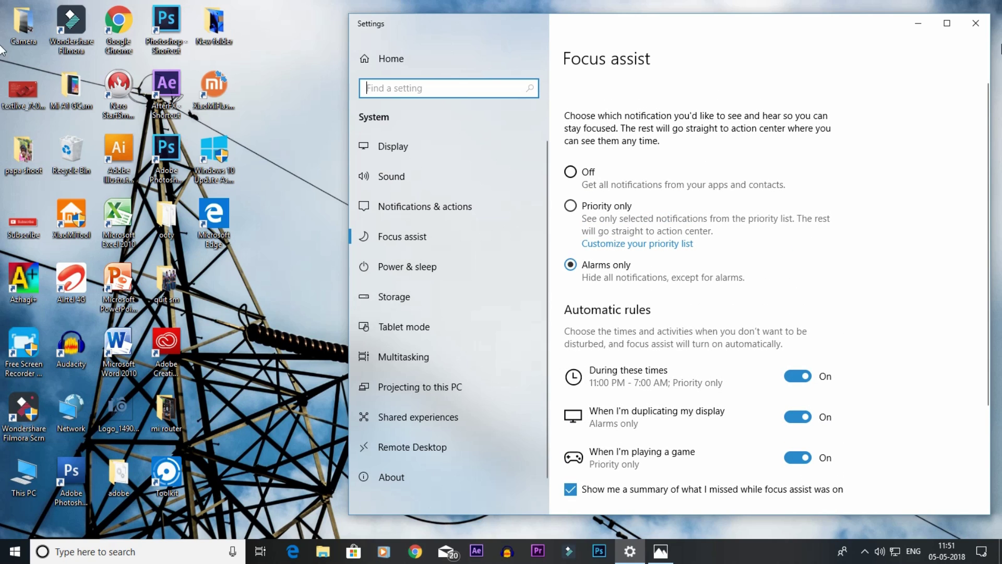
- Minimise Settings, switch Focus assist off from the action center, and return to the desktop
{"action": "left_click", "coordinate": [921, 23]}
{"action": "left_click", "coordinate": [981, 551]}
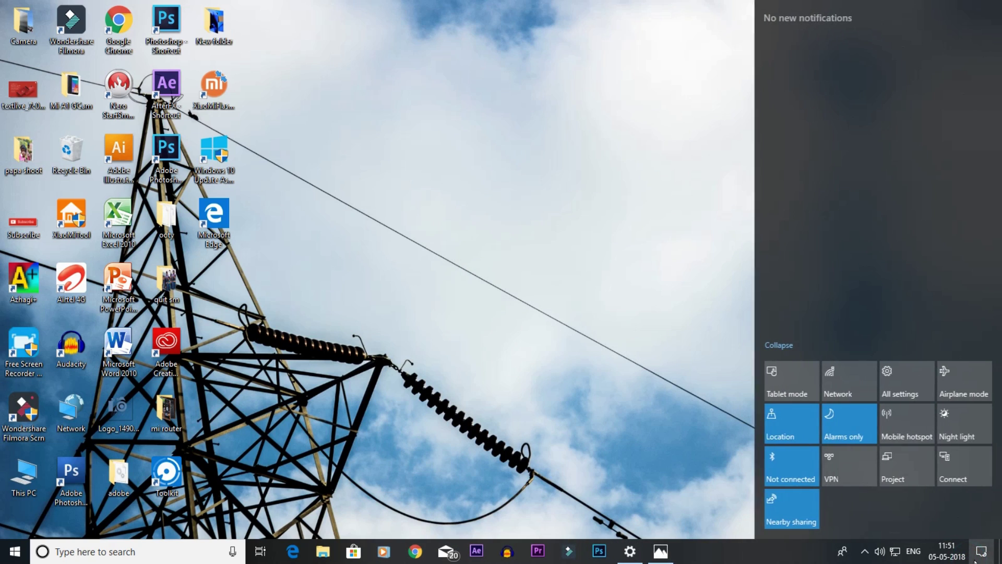
{"action": "right_click", "coordinate": [850, 428]}
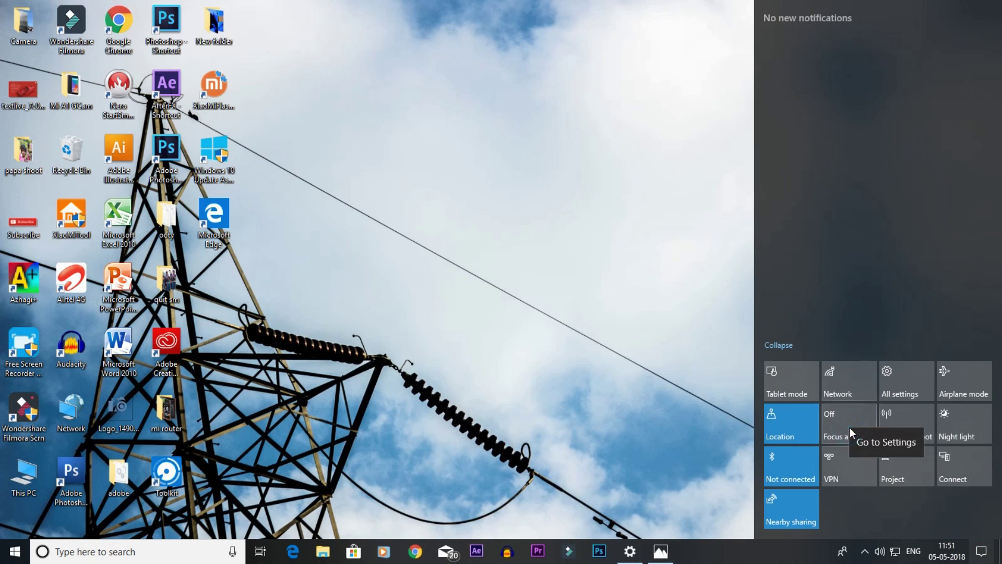
{"action": "left_click", "coordinate": [647, 404]}
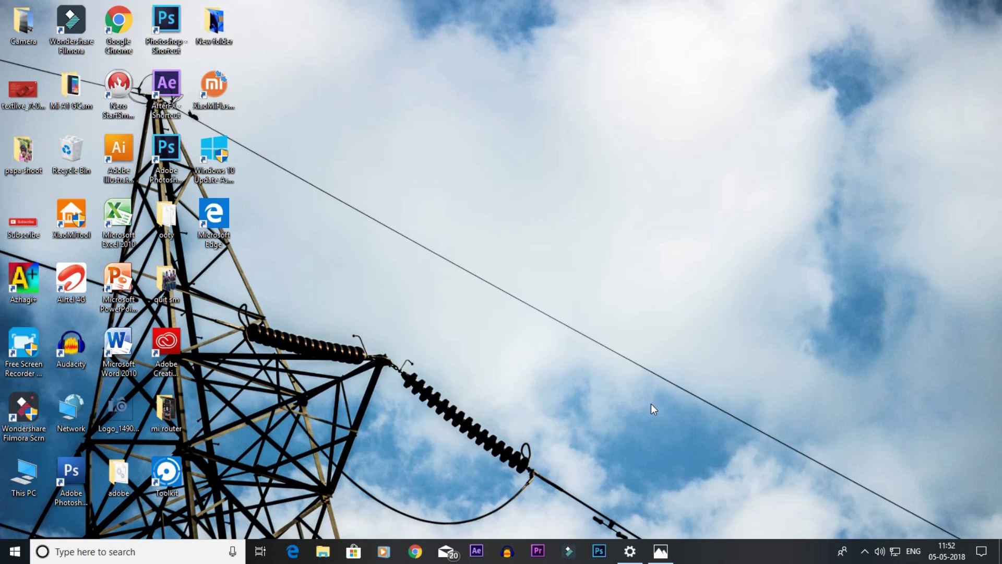
- Restore Settings and open the Startup page of the Apps category
{"action": "left_click", "coordinate": [630, 551]}
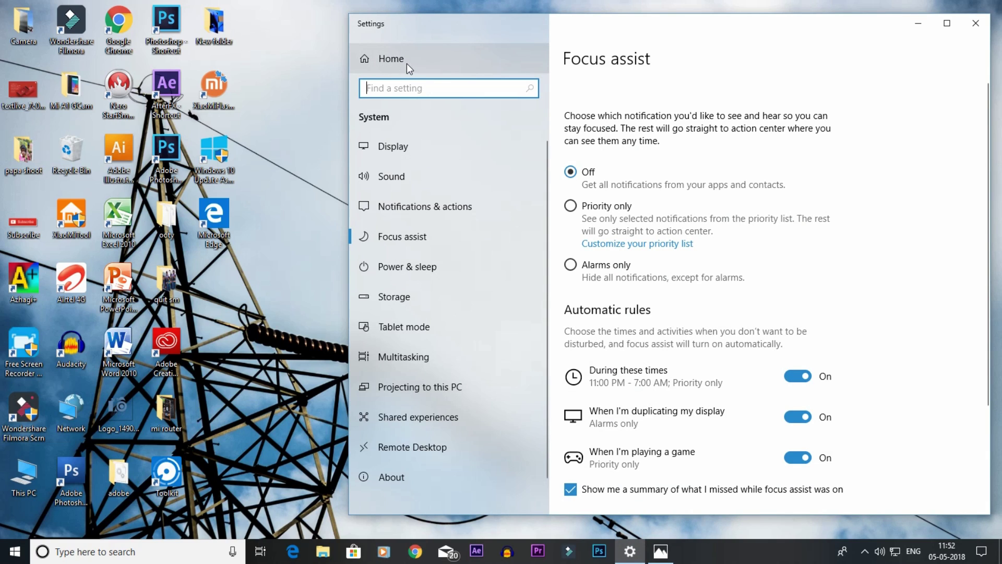
{"action": "left_click", "coordinate": [380, 51]}
{"action": "left_click", "coordinate": [602, 97]}
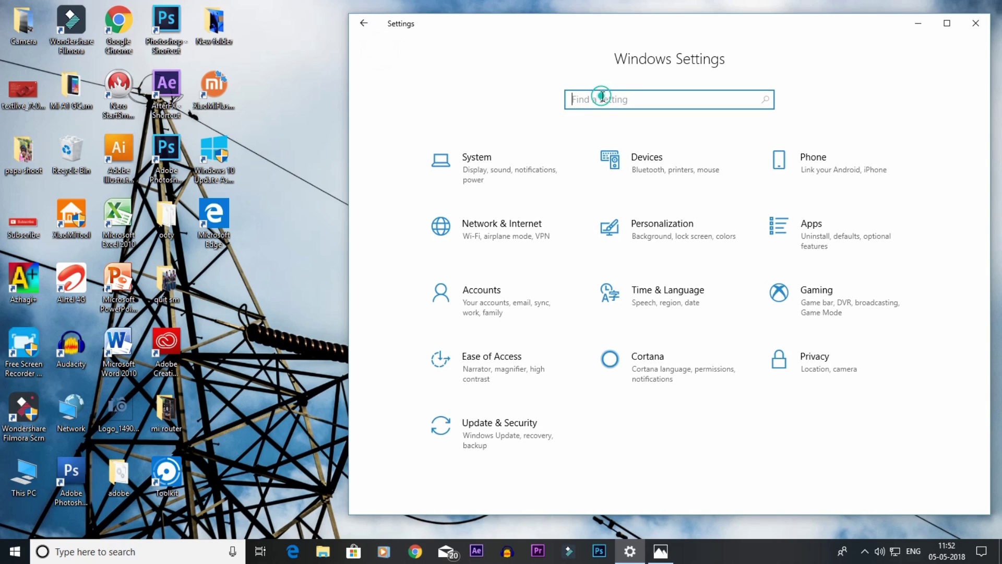
{"action": "left_click", "coordinate": [901, 221]}
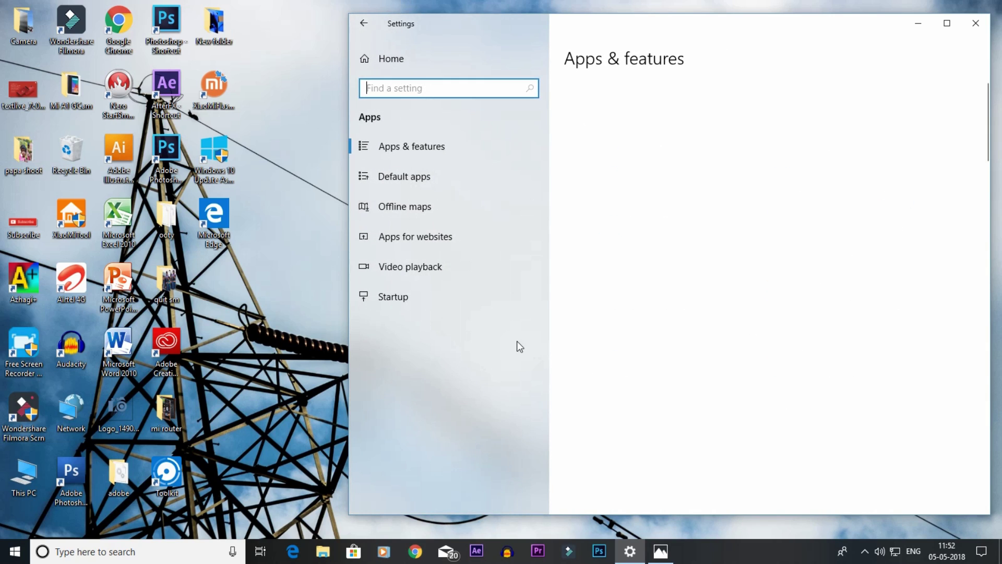
{"action": "left_click", "coordinate": [467, 298]}
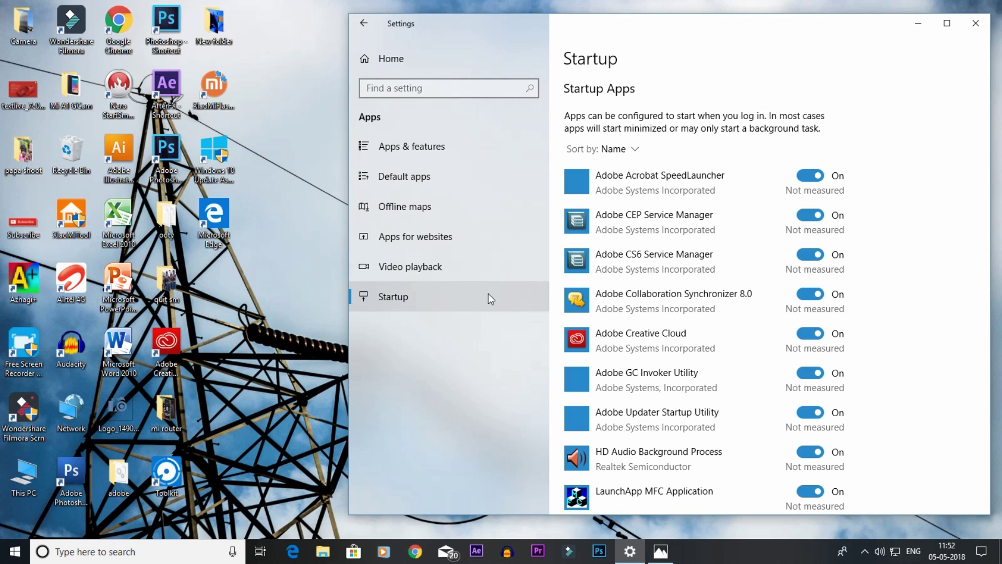
- Examine the full list of startup apps, their publishers, on/off states and startup impact
{"action": "scroll", "coordinate": [871, 325], "scroll_direction": "down", "scroll_amount": 5}
{"action": "scroll", "coordinate": [870, 323], "scroll_direction": "up", "scroll_amount": 1}
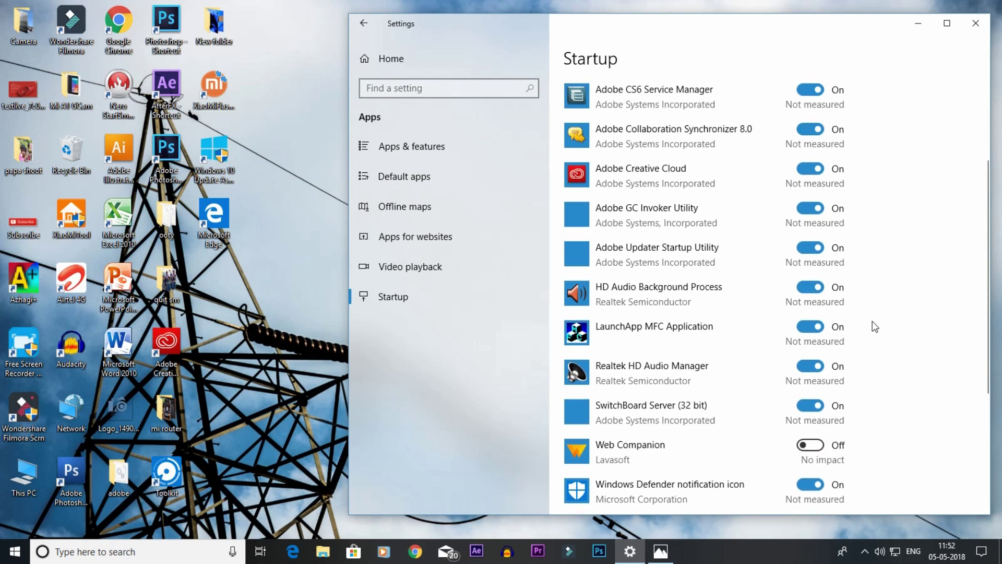
{"action": "scroll", "coordinate": [872, 323], "scroll_direction": "down", "scroll_amount": 4}
{"action": "scroll", "coordinate": [874, 325], "scroll_direction": "up", "scroll_amount": 6}
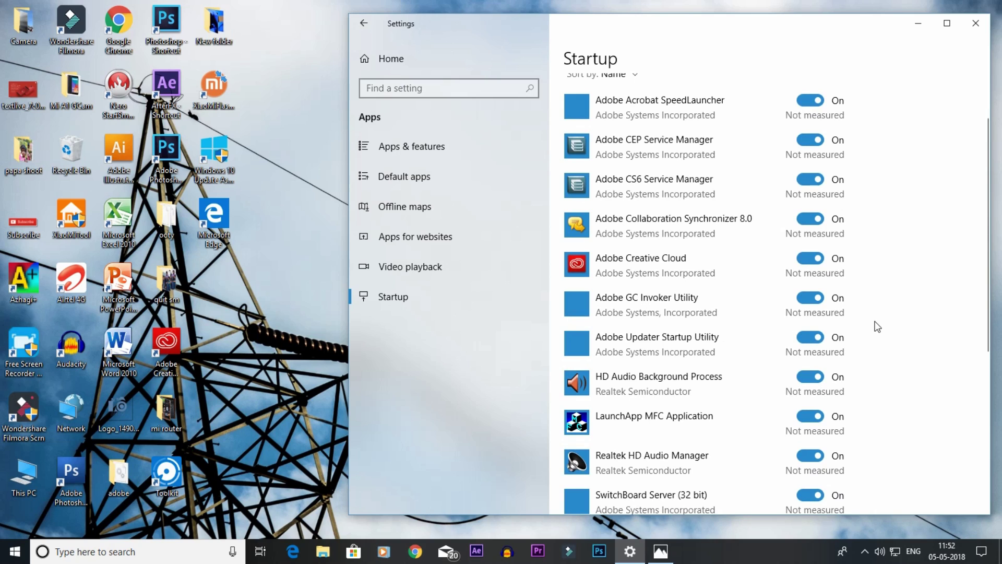
{"action": "scroll", "coordinate": [878, 327], "scroll_direction": "up", "scroll_amount": 2}
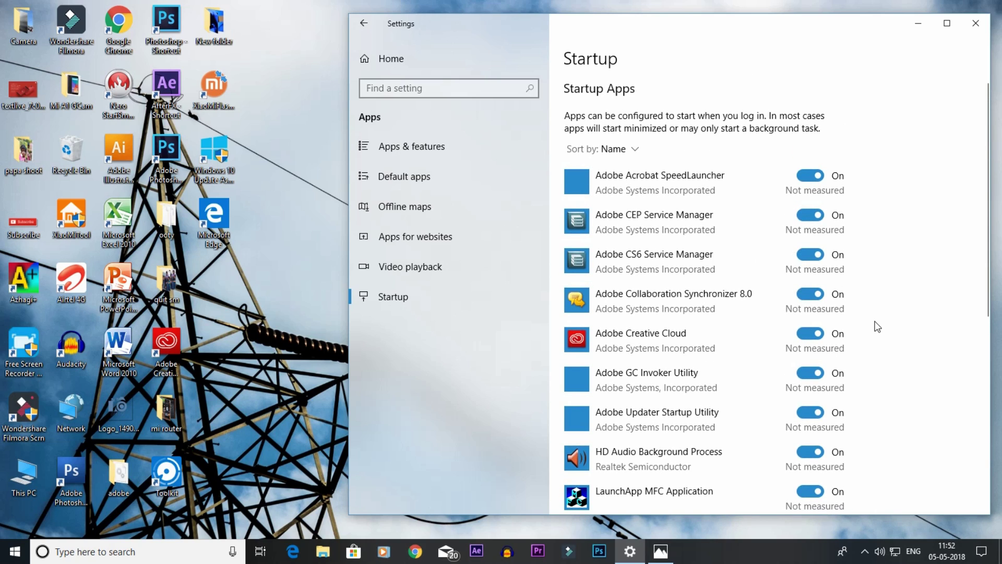
{"action": "scroll", "coordinate": [866, 319], "scroll_direction": "down", "scroll_amount": 5}
{"action": "scroll", "coordinate": [864, 320], "scroll_direction": "down", "scroll_amount": 3}
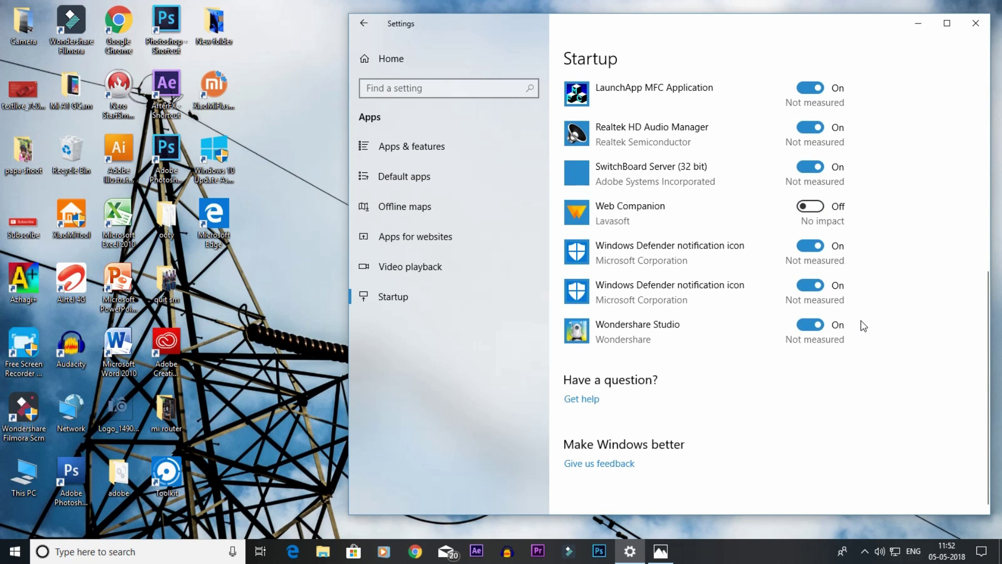
{"action": "scroll", "coordinate": [776, 282], "scroll_direction": "up", "scroll_amount": 5}
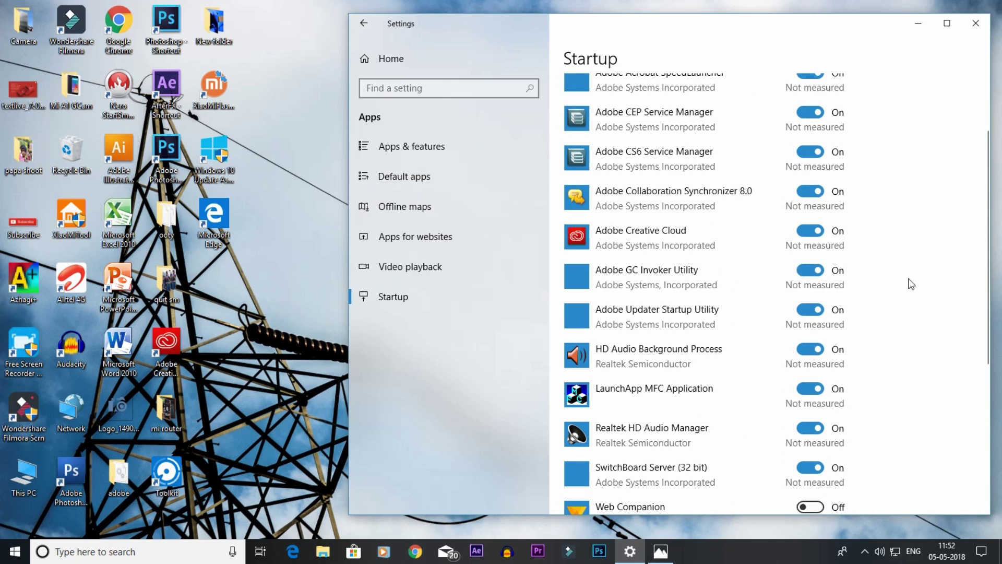
{"action": "scroll", "coordinate": [984, 241], "scroll_direction": "up", "scroll_amount": 2}
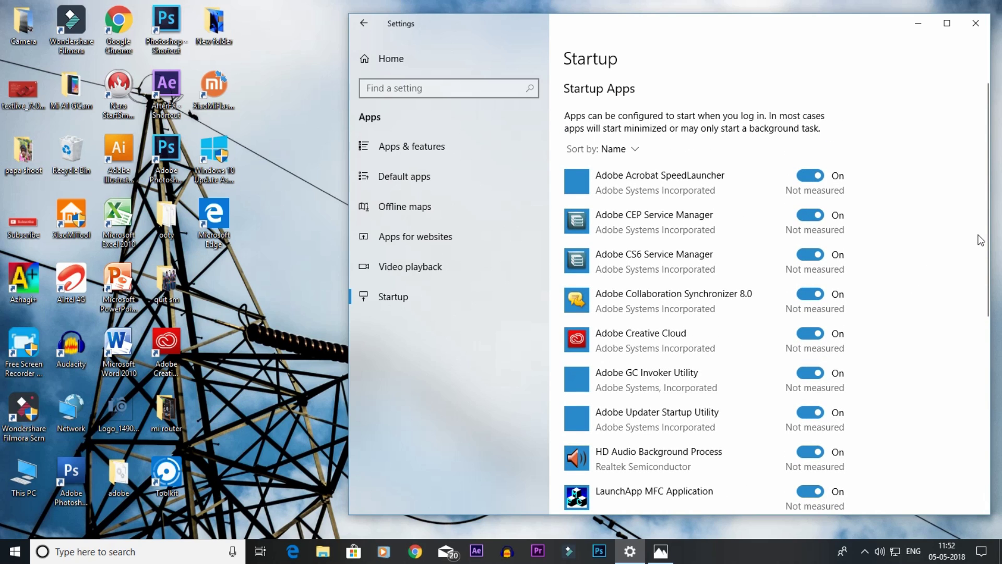
{"action": "scroll", "coordinate": [981, 241], "scroll_direction": "down", "scroll_amount": 8}
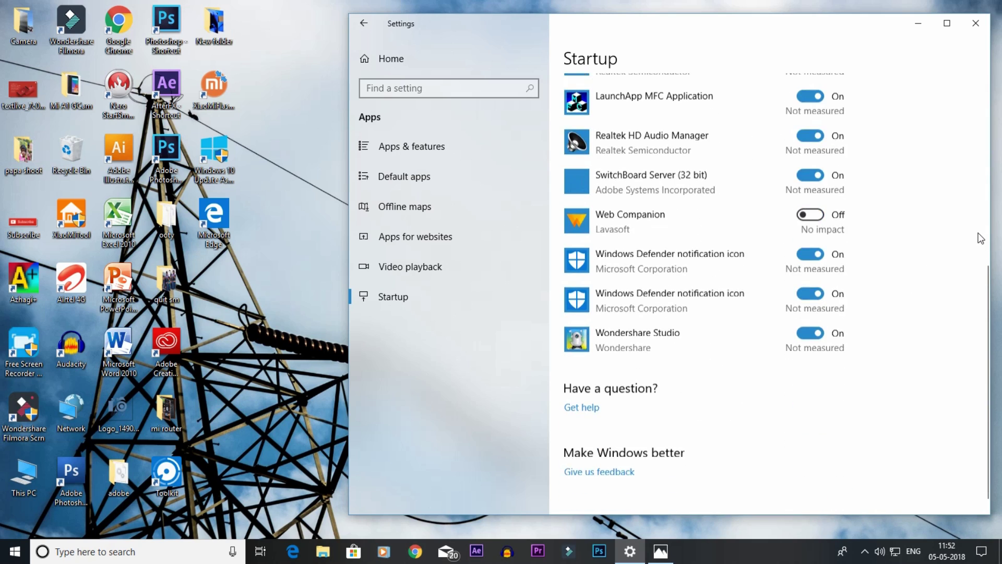
{"action": "scroll", "coordinate": [841, 196], "scroll_direction": "up", "scroll_amount": 8}
- Toggle Adobe Acrobat SpeedLauncher's startup off and on, disable Adobe Creative Cloud at startup, and return to the Settings home page
{"action": "left_click", "coordinate": [811, 175]}
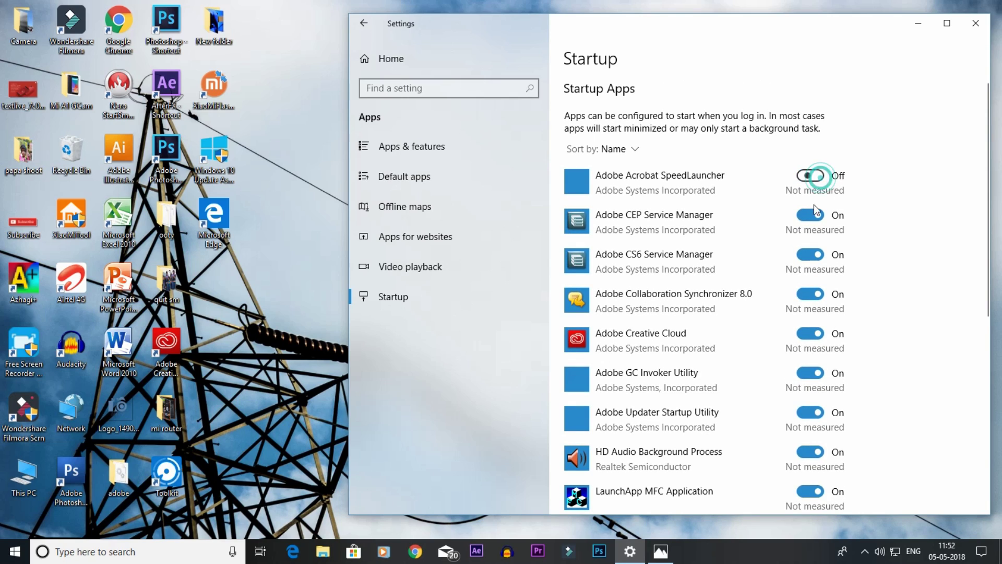
{"action": "left_click", "coordinate": [810, 175]}
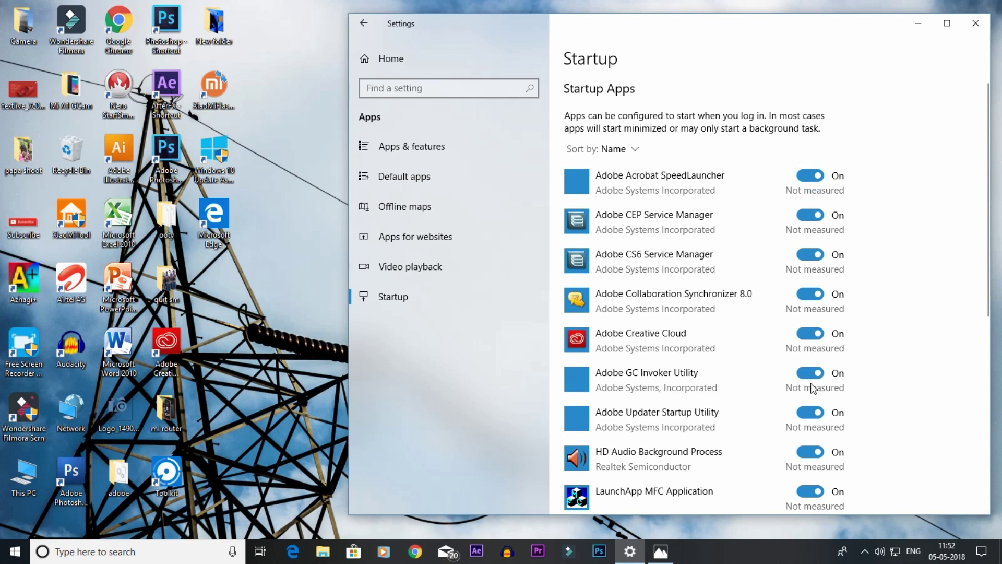
{"action": "left_click", "coordinate": [821, 333]}
{"action": "scroll", "coordinate": [860, 350], "scroll_direction": "down", "scroll_amount": 3}
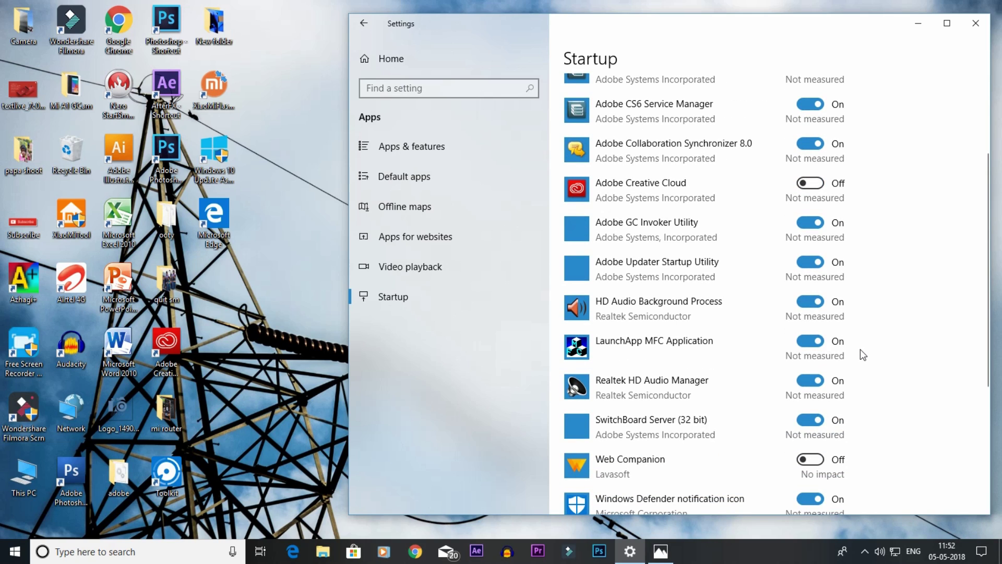
{"action": "scroll", "coordinate": [860, 349], "scroll_direction": "down", "scroll_amount": 5}
{"action": "scroll", "coordinate": [860, 349], "scroll_direction": "up", "scroll_amount": 5}
{"action": "scroll", "coordinate": [863, 355], "scroll_direction": "up", "scroll_amount": 3}
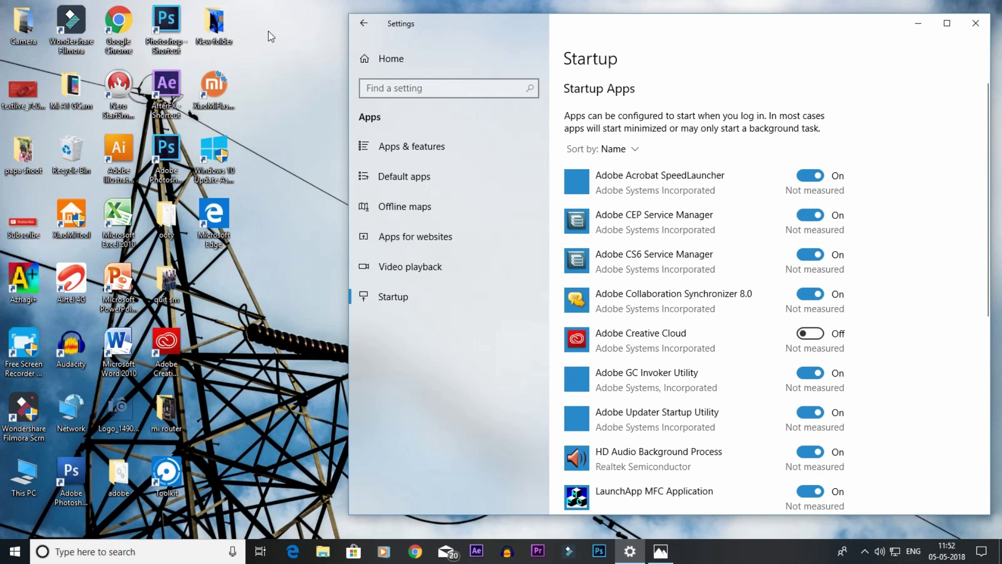
{"action": "left_click", "coordinate": [364, 23]}
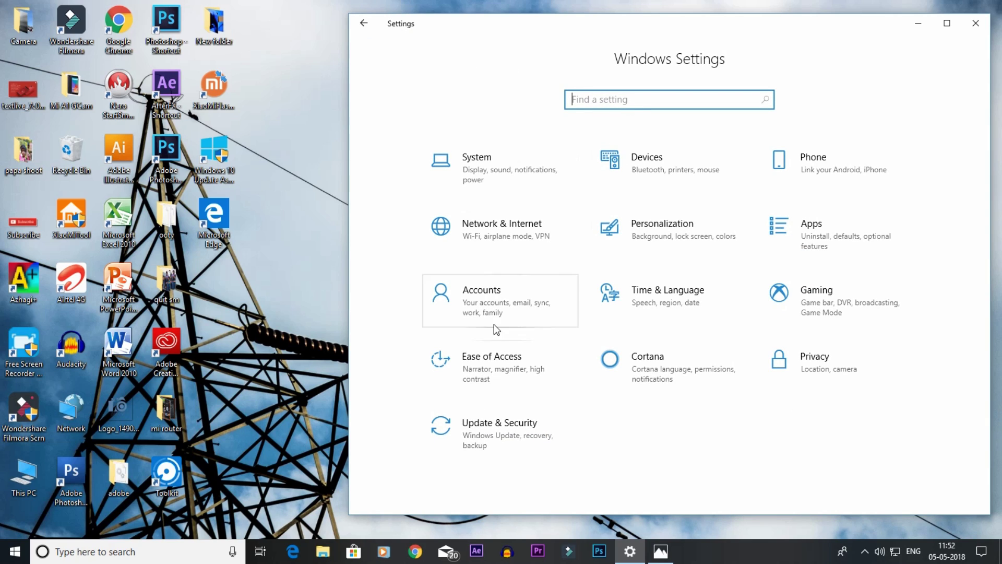
- Search Microsoft Store for "font" and open its Fonts collection
{"action": "left_click", "coordinate": [358, 546]}
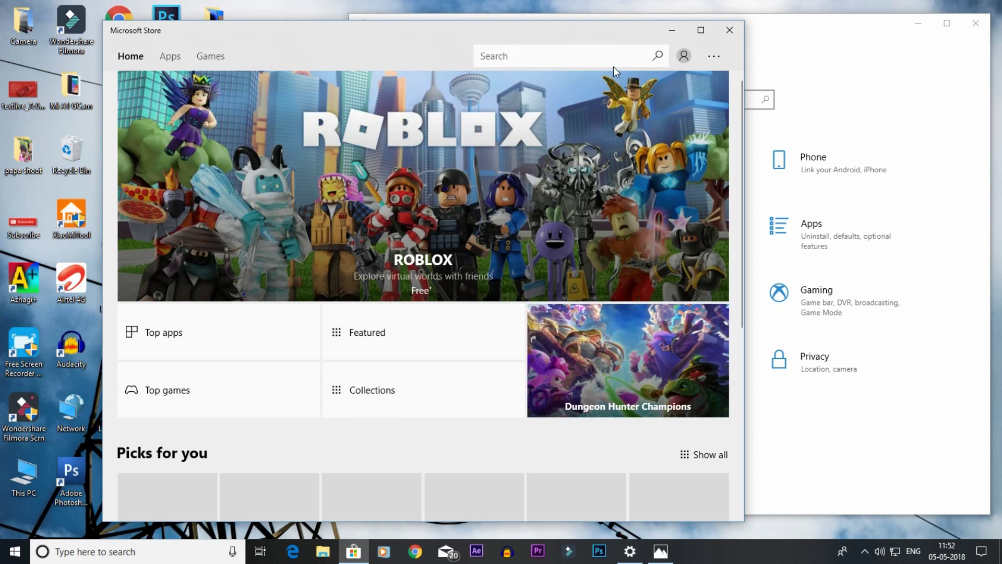
{"action": "left_click", "coordinate": [611, 58]}
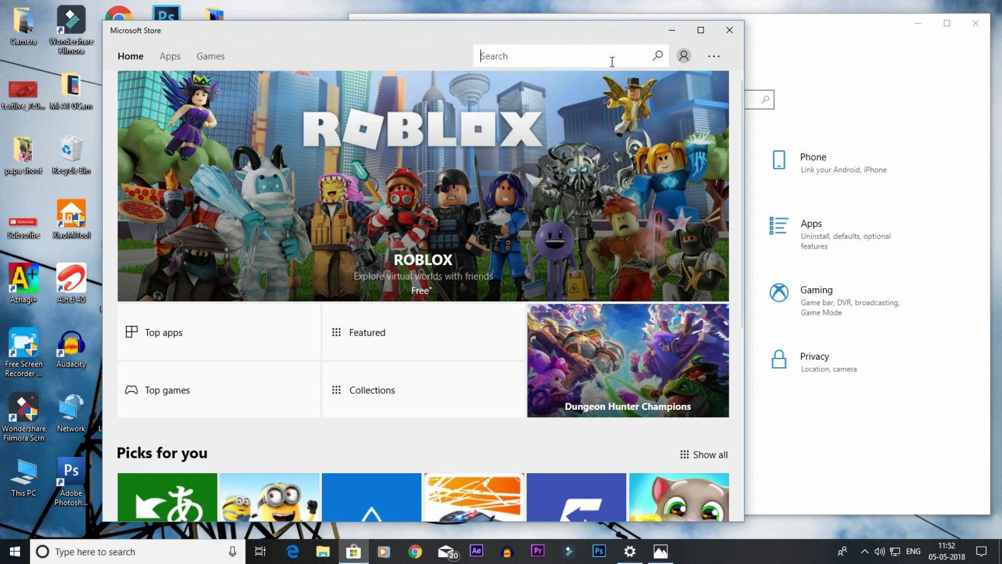
{"action": "type", "text": "font"}
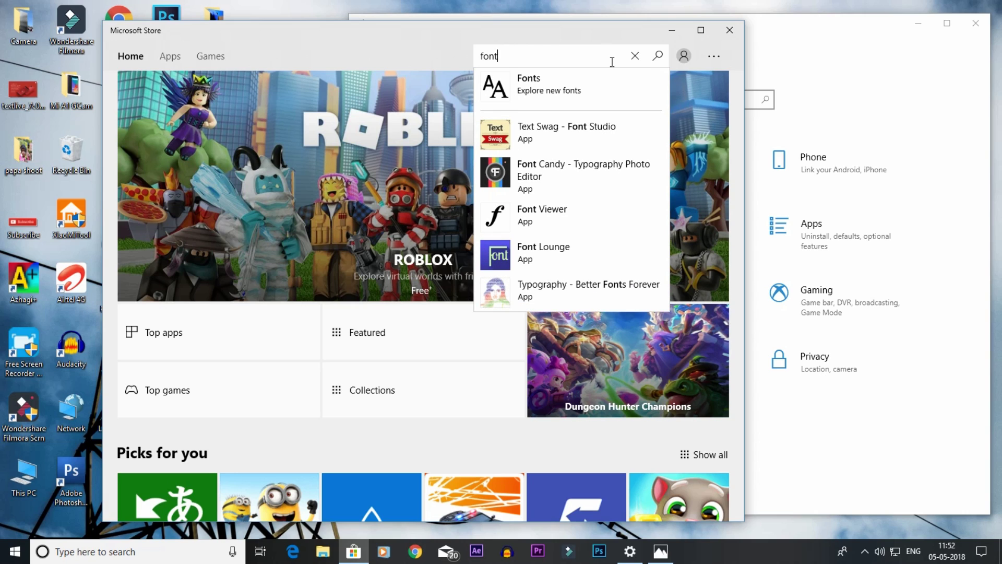
{"action": "key", "text": "Down"}
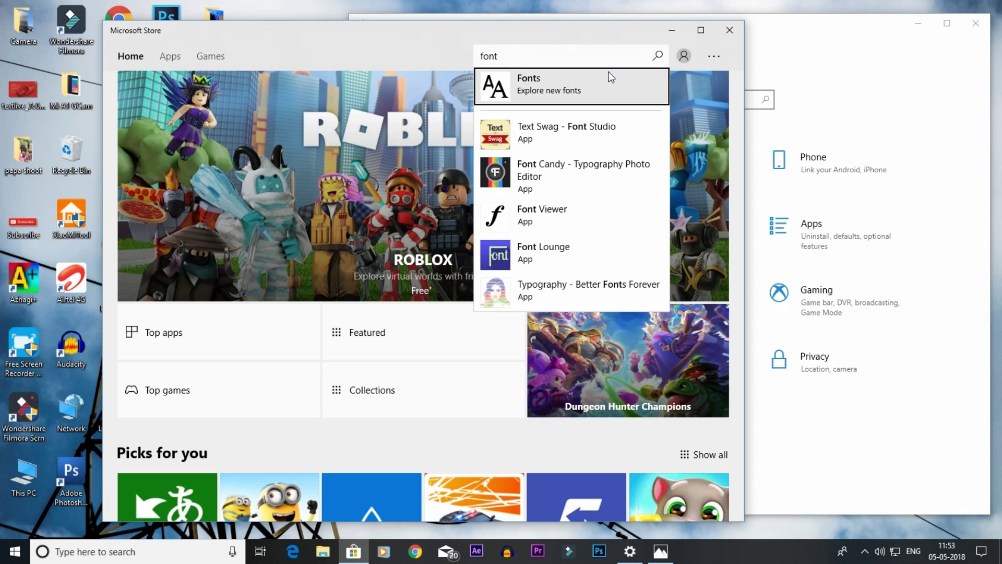
{"action": "left_click", "coordinate": [609, 77]}
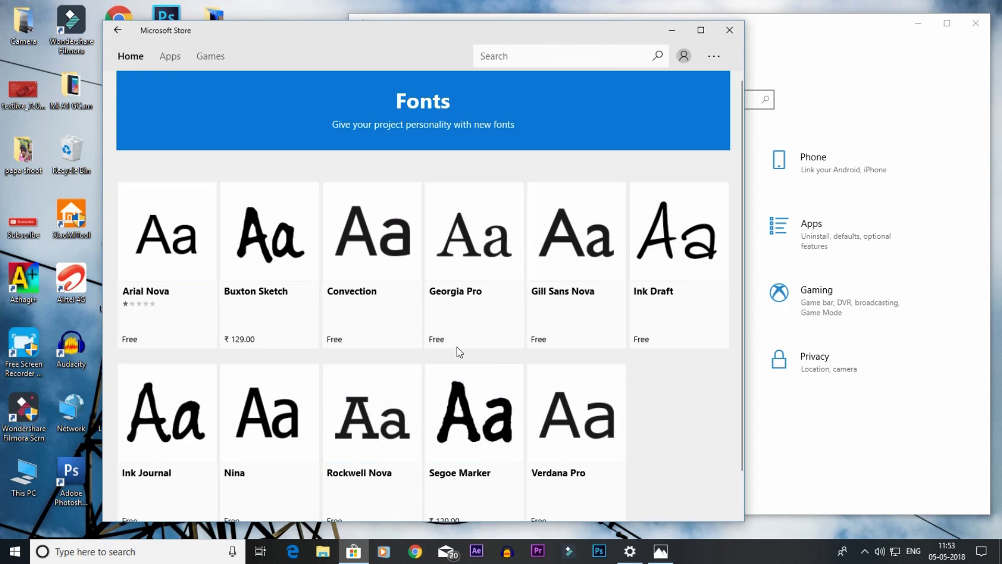
- Look through the fonts offered in the Store collection and their prices, and minimise the Store
{"action": "scroll", "coordinate": [522, 328], "scroll_direction": "down", "scroll_amount": 1}
{"action": "scroll", "coordinate": [638, 301], "scroll_direction": "up", "scroll_amount": 1}
{"action": "scroll", "coordinate": [565, 448], "scroll_direction": "down", "scroll_amount": 1}
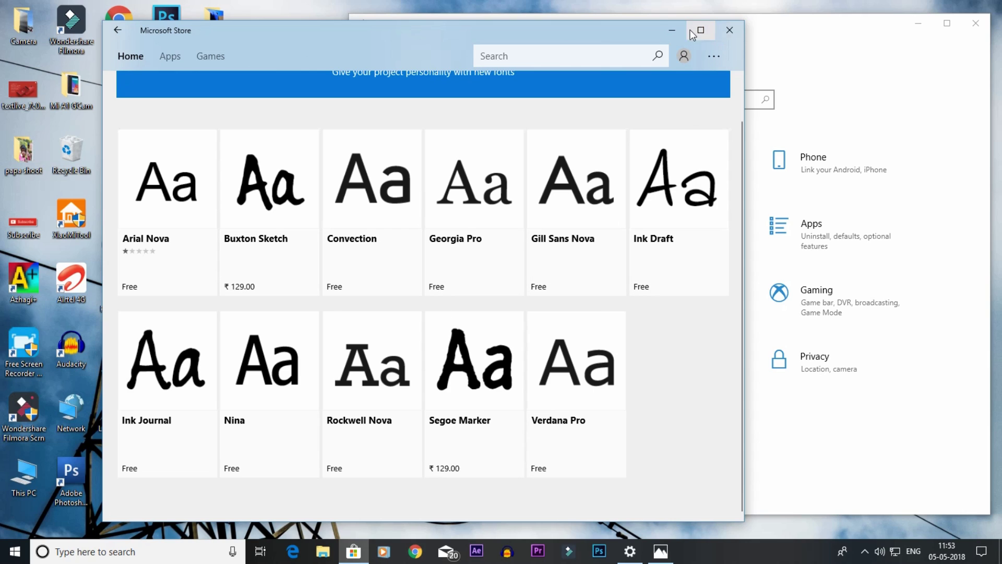
{"action": "left_click", "coordinate": [677, 33]}
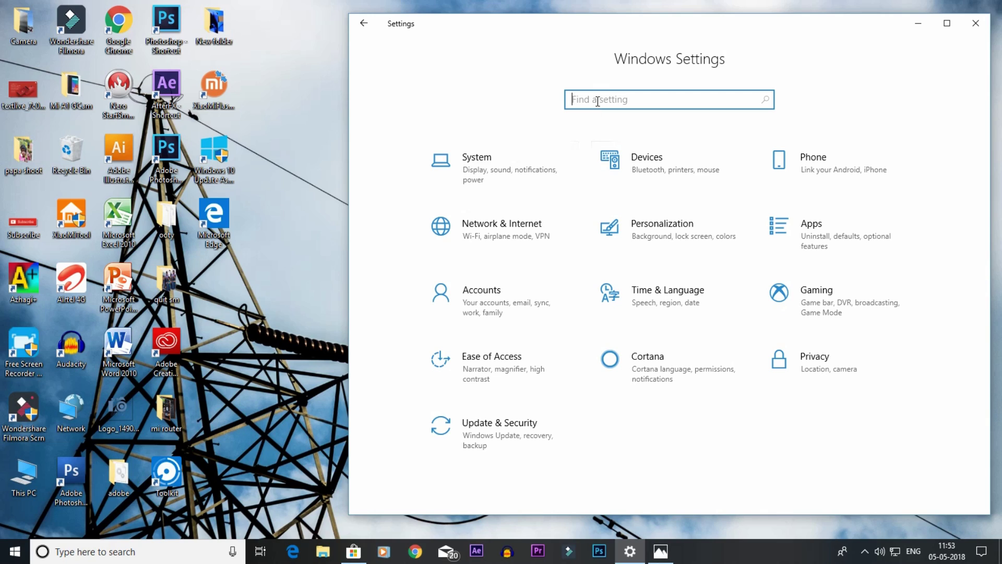
- Search Settings for "font" and open the font preview and related settings
{"action": "left_click", "coordinate": [598, 100]}
{"action": "type", "text": "font"}
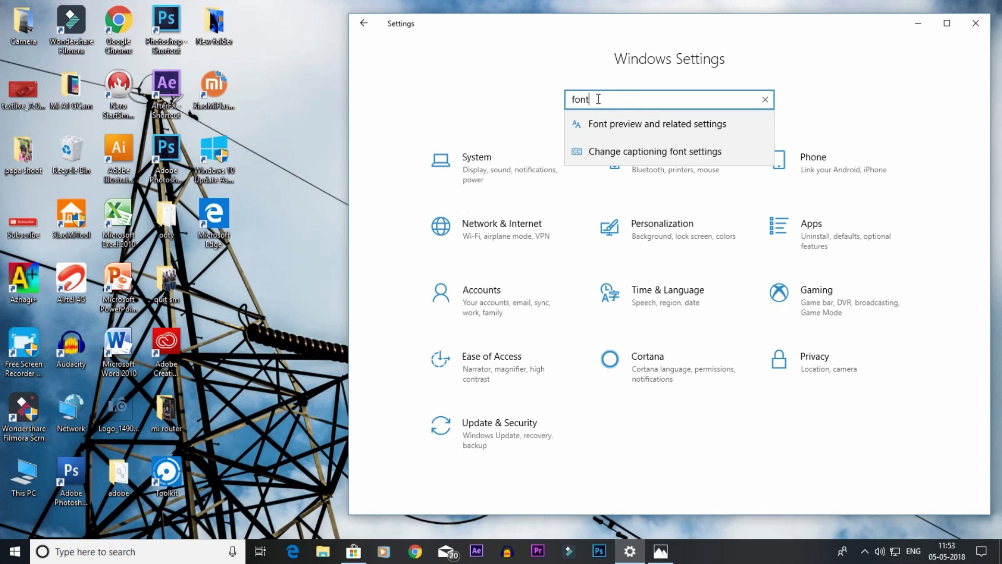
{"action": "left_click", "coordinate": [610, 122]}
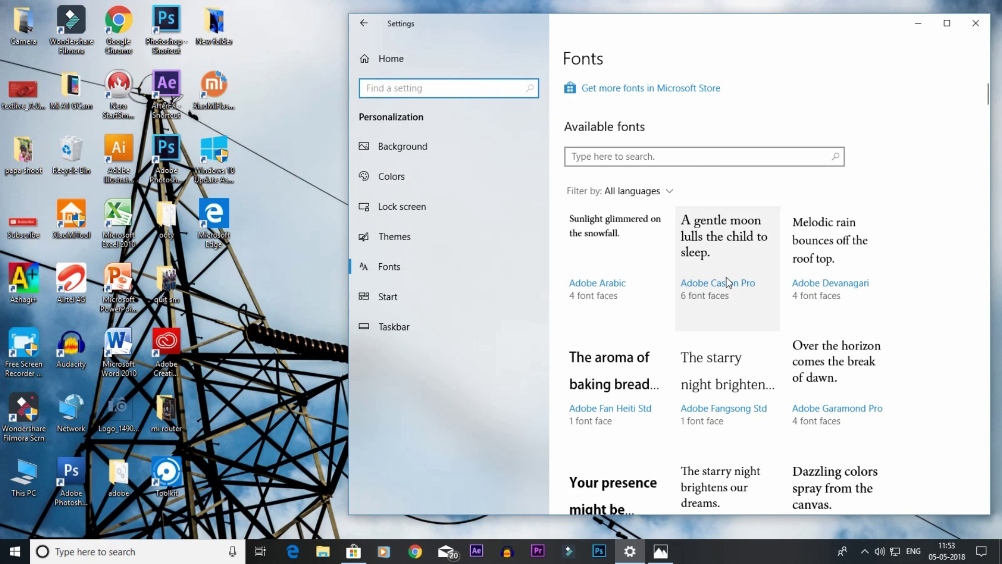
- Browse the previews of the available fonts and open the details of Adobe Caslon Pro
{"action": "scroll", "coordinate": [729, 282], "scroll_direction": "down", "scroll_amount": 7}
{"action": "scroll", "coordinate": [731, 277], "scroll_direction": "up", "scroll_amount": 5}
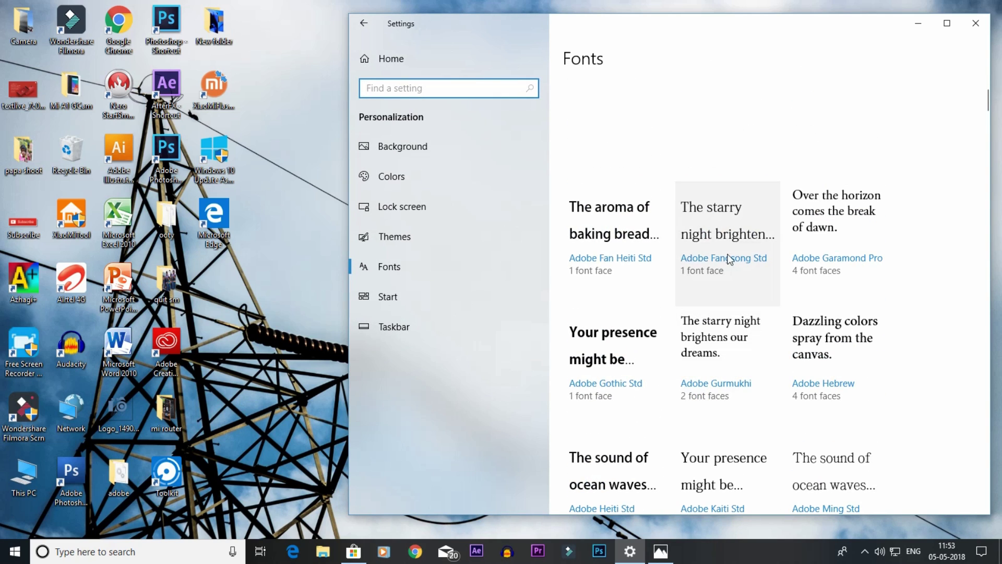
{"action": "scroll", "coordinate": [729, 258], "scroll_direction": "up", "scroll_amount": 3}
{"action": "left_click", "coordinate": [738, 247]}
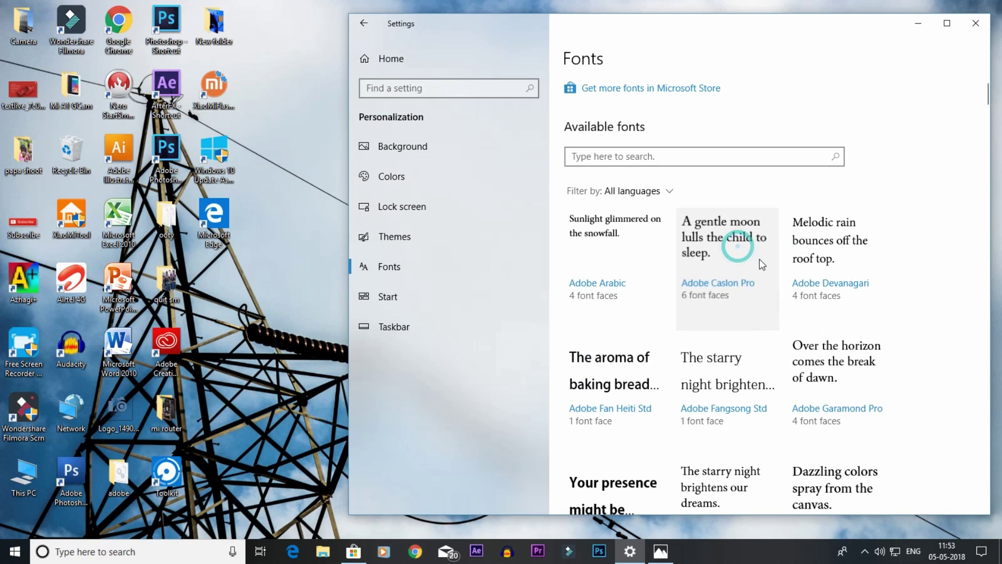
- Examine the font faces, preview field and metadata of Adobe Caslon Pro, and return to the fonts list
{"action": "scroll", "coordinate": [543, 243], "scroll_direction": "down", "scroll_amount": 4}
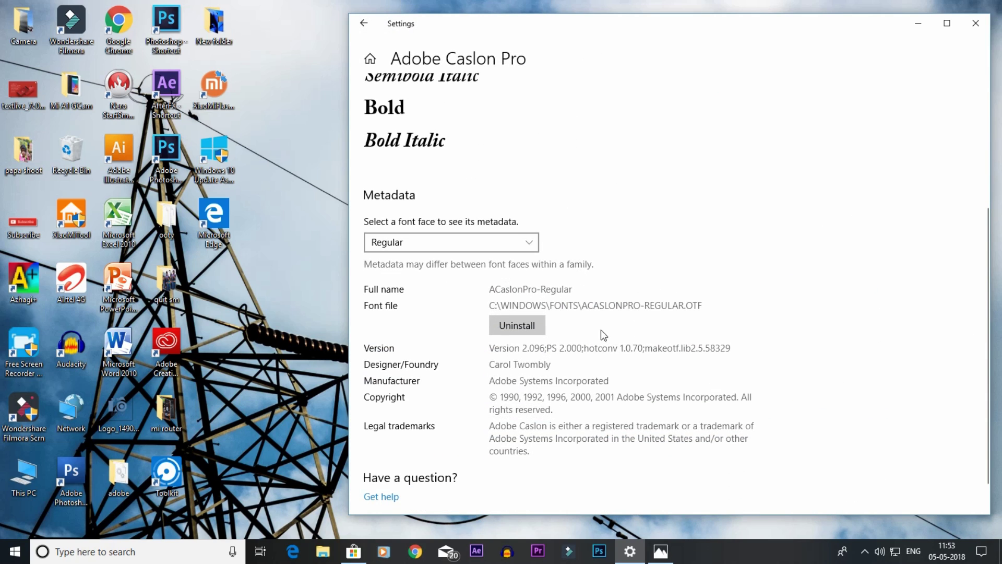
{"action": "scroll", "coordinate": [625, 362], "scroll_direction": "down", "scroll_amount": 1}
{"action": "scroll", "coordinate": [625, 358], "scroll_direction": "up", "scroll_amount": 4}
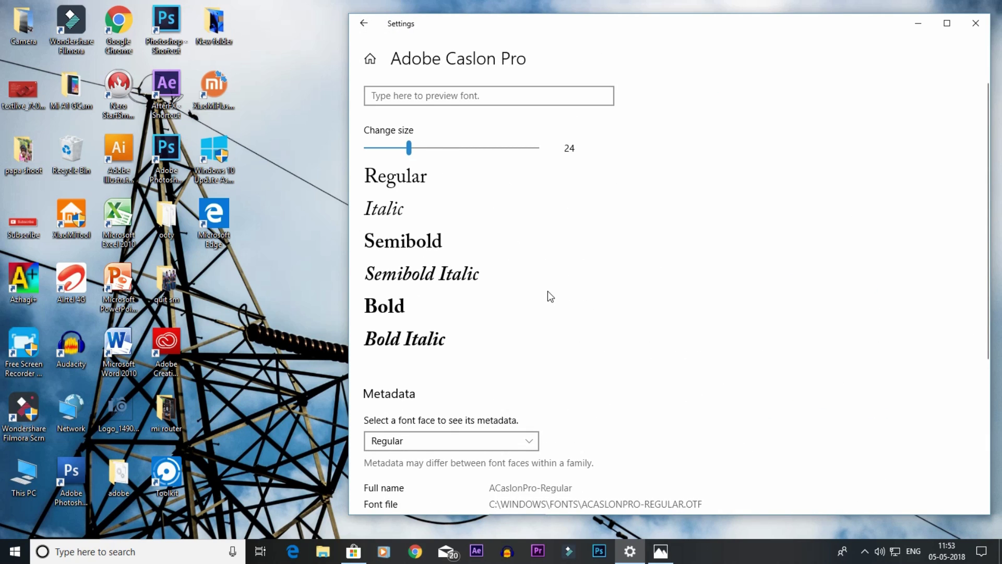
{"action": "left_click", "coordinate": [425, 100]}
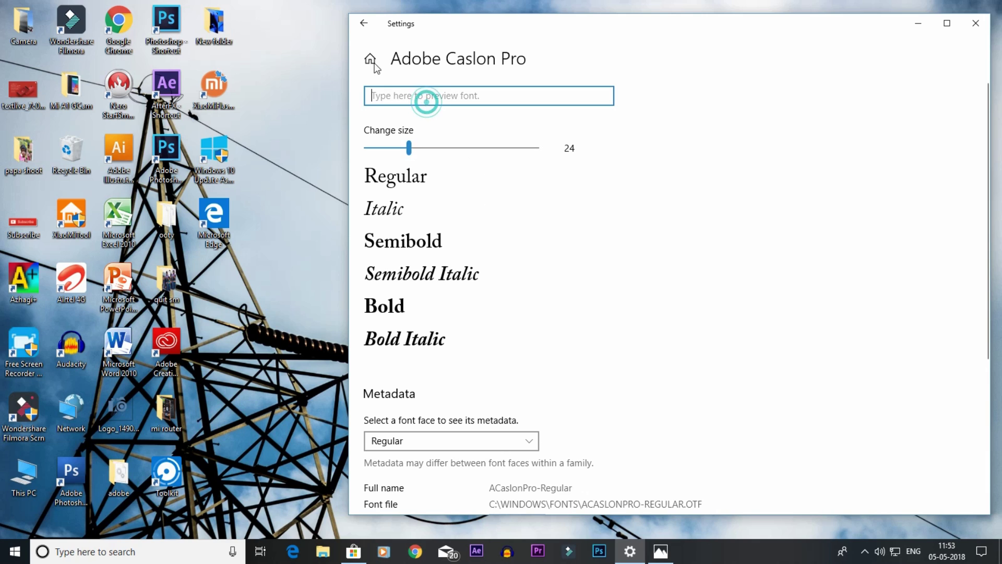
{"action": "left_click", "coordinate": [369, 29]}
- Look through the sample previews of the installed fonts and close Settings
{"action": "scroll", "coordinate": [813, 343], "scroll_direction": "down", "scroll_amount": 10}
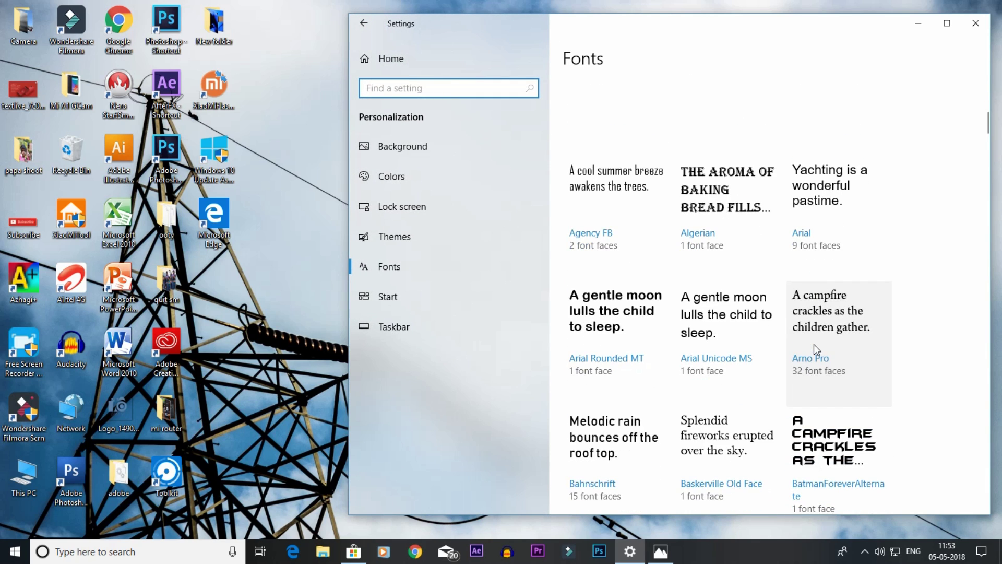
{"action": "scroll", "coordinate": [813, 343], "scroll_direction": "down", "scroll_amount": 6}
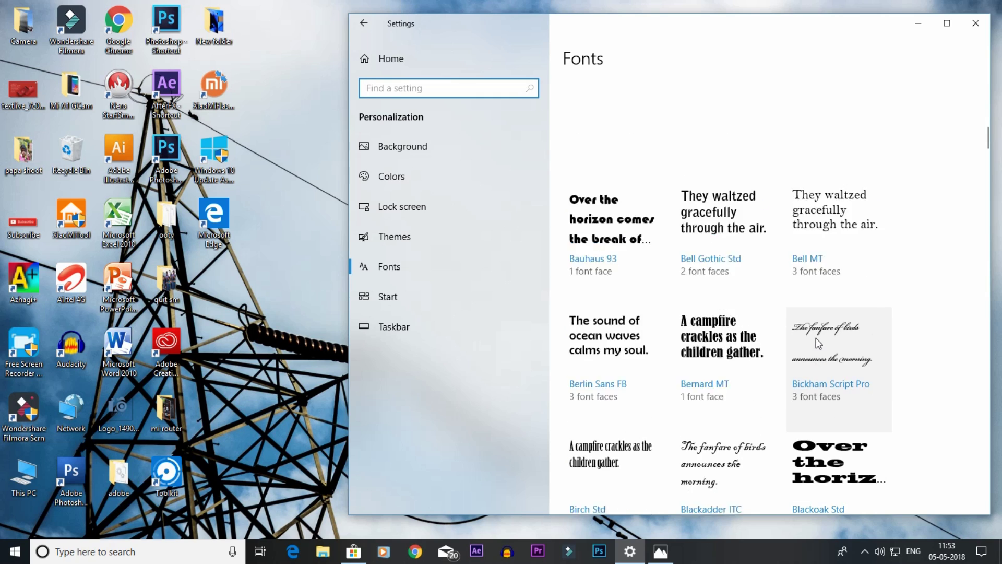
{"action": "scroll", "coordinate": [816, 338], "scroll_direction": "up", "scroll_amount": 15}
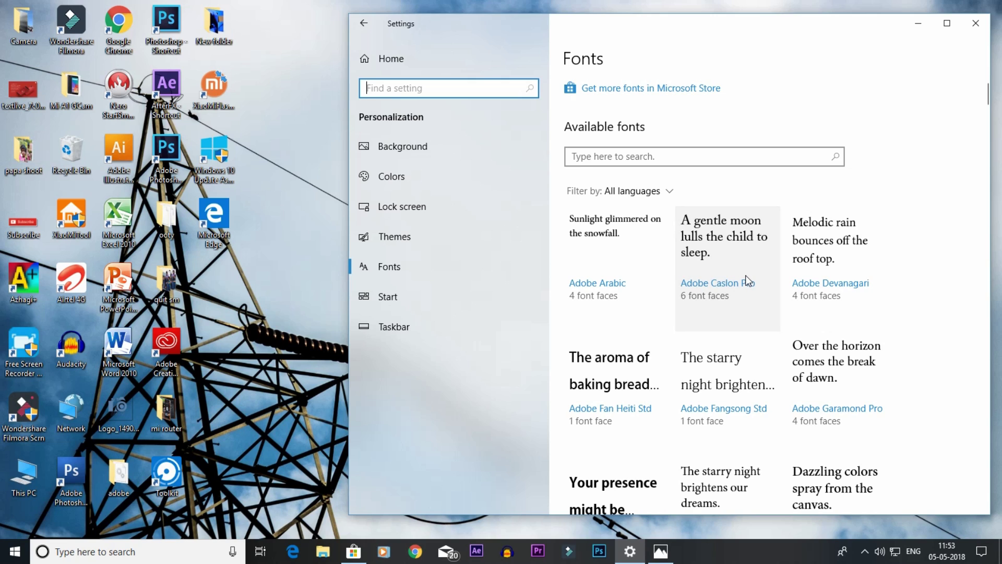
{"action": "scroll", "coordinate": [745, 277], "scroll_direction": "down", "scroll_amount": 15}
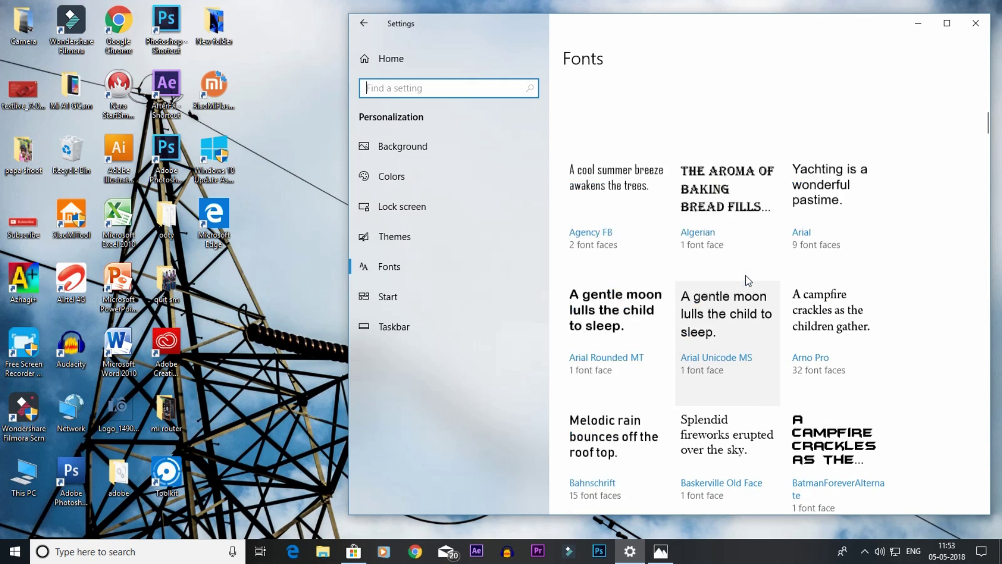
{"action": "scroll", "coordinate": [747, 280], "scroll_direction": "up", "scroll_amount": 15}
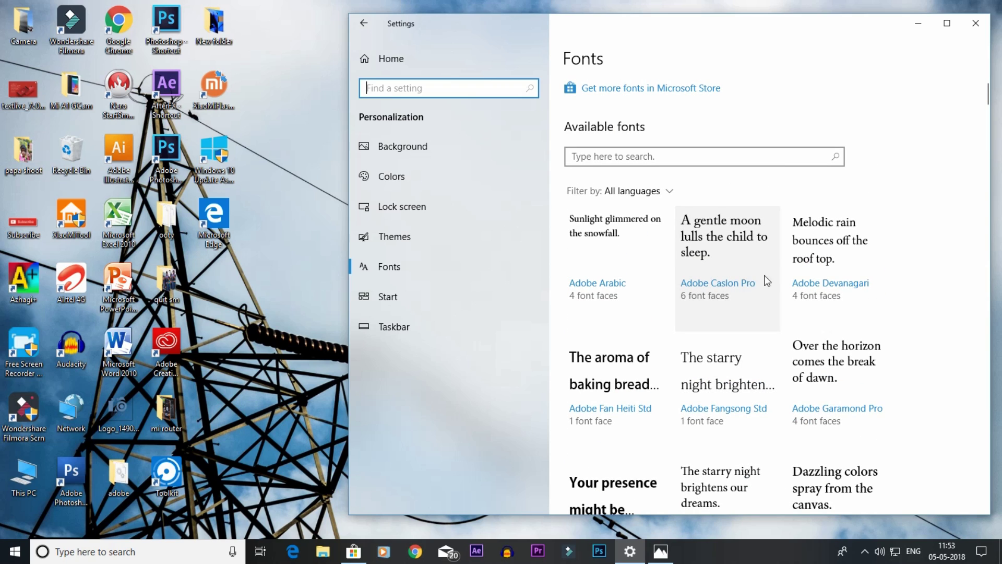
{"action": "left_click", "coordinate": [977, 23]}
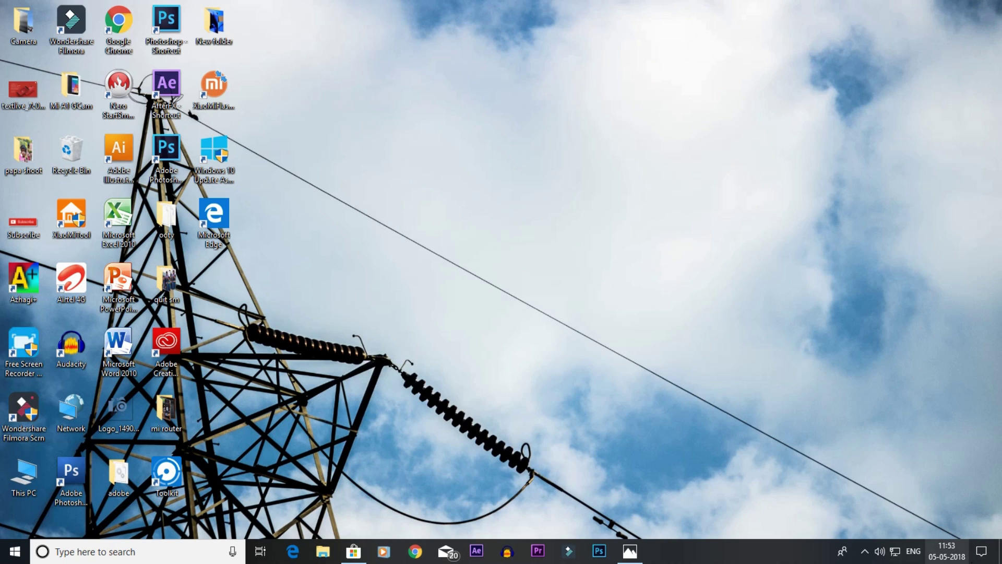
- Open the Nearby sharing settings from the action center
{"action": "left_click", "coordinate": [981, 551]}
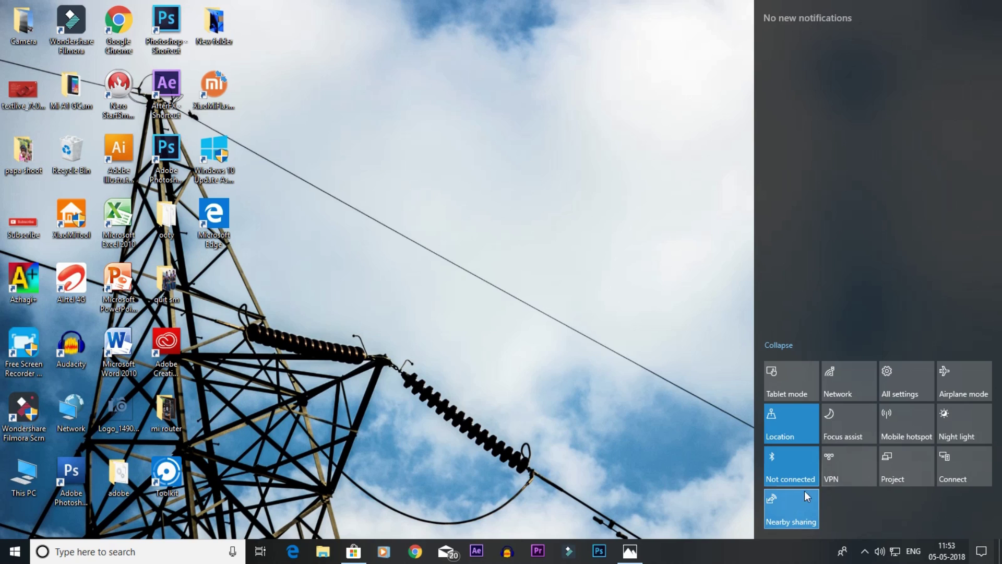
{"action": "right_click", "coordinate": [777, 512]}
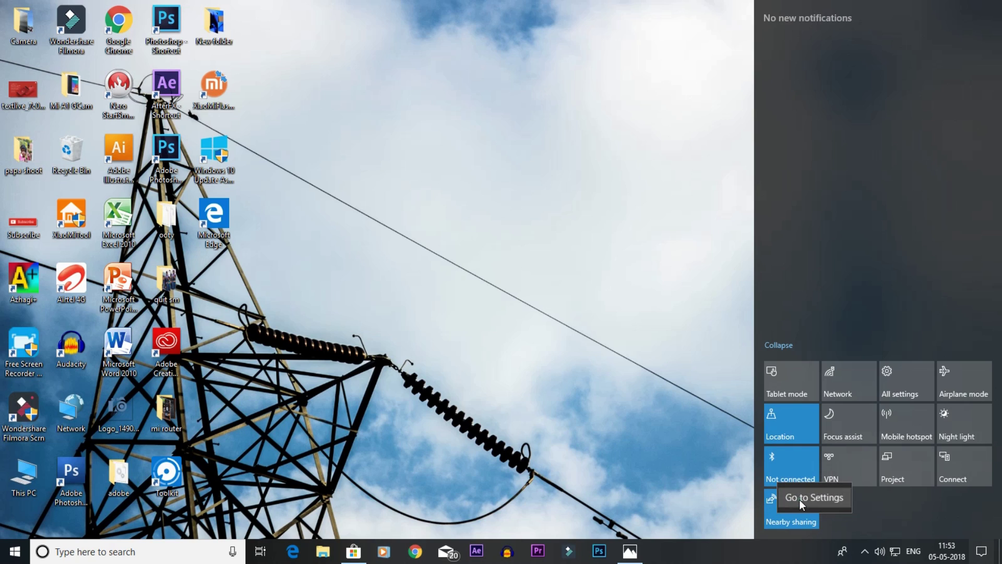
{"action": "left_click", "coordinate": [799, 499]}
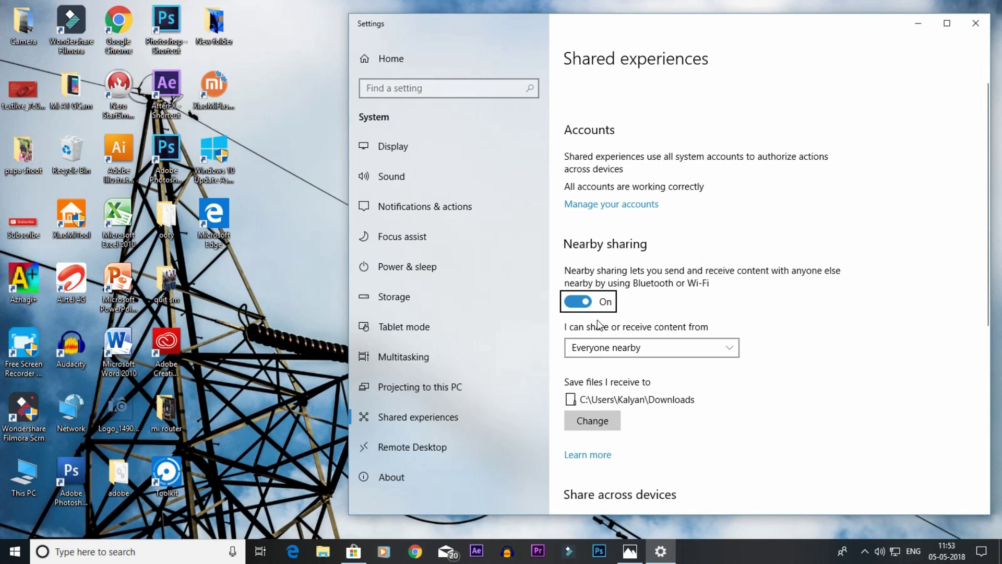
- Switch nearby sharing off and on again, and change the allowed sources to My devices only and back to Everyone nearby
{"action": "left_click", "coordinate": [588, 305]}
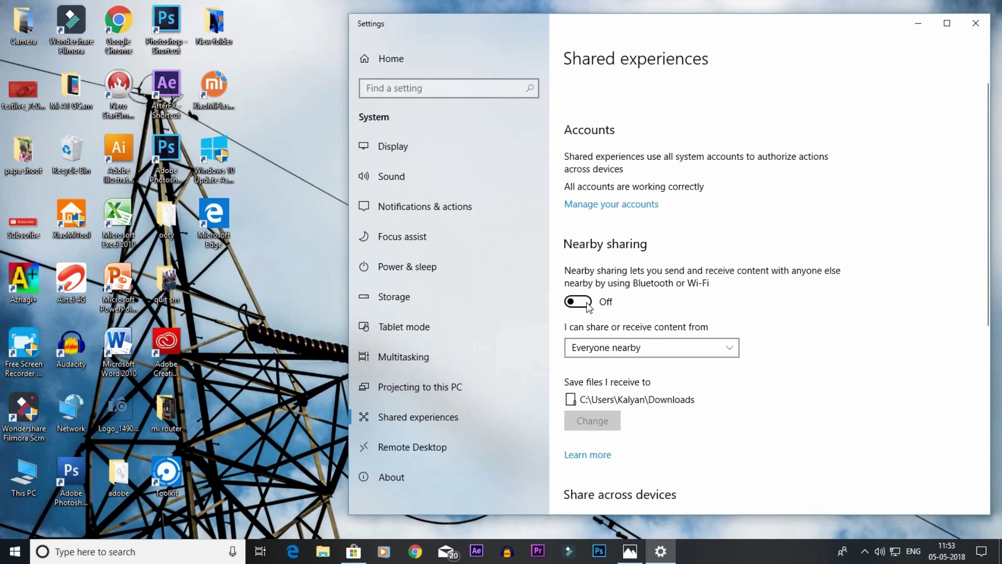
{"action": "left_click", "coordinate": [588, 302]}
{"action": "left_click", "coordinate": [642, 347]}
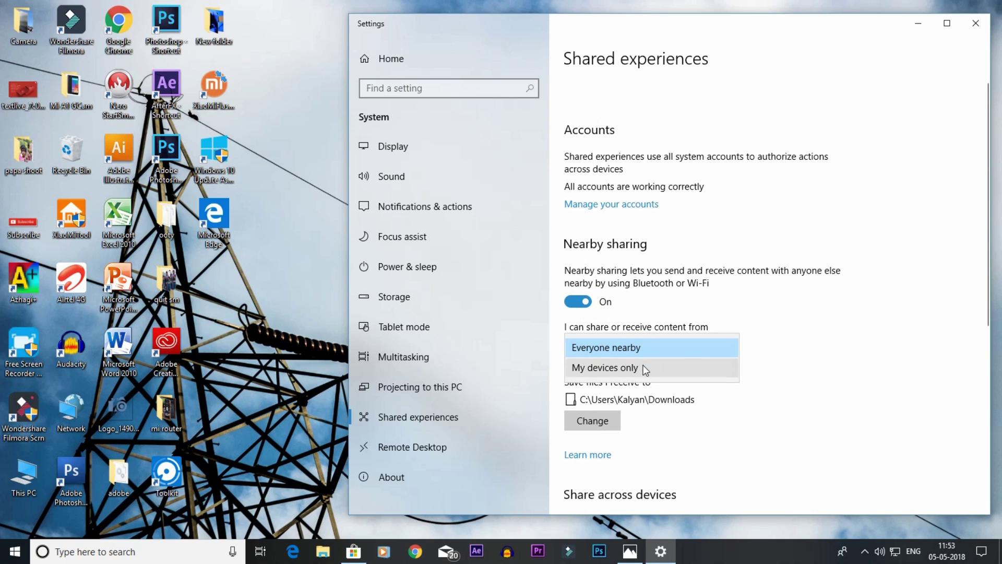
{"action": "left_click", "coordinate": [645, 369]}
{"action": "left_click", "coordinate": [648, 349]}
{"action": "left_click", "coordinate": [650, 322]}
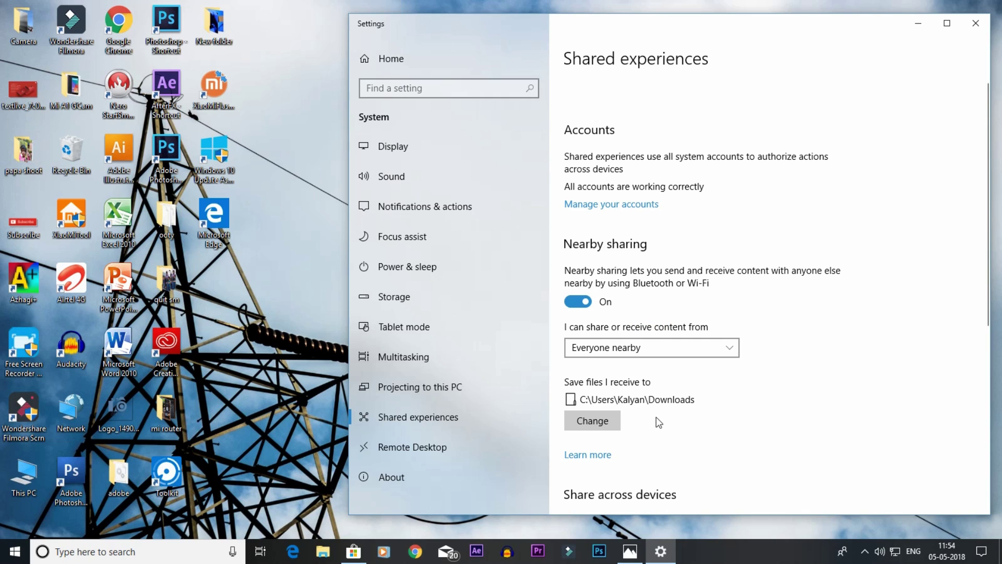
- Look over the nearby sharing description and the save location for received files, and minimise Settings
{"action": "scroll", "coordinate": [679, 416], "scroll_direction": "down", "scroll_amount": 2}
{"action": "scroll", "coordinate": [698, 389], "scroll_direction": "up", "scroll_amount": 2}
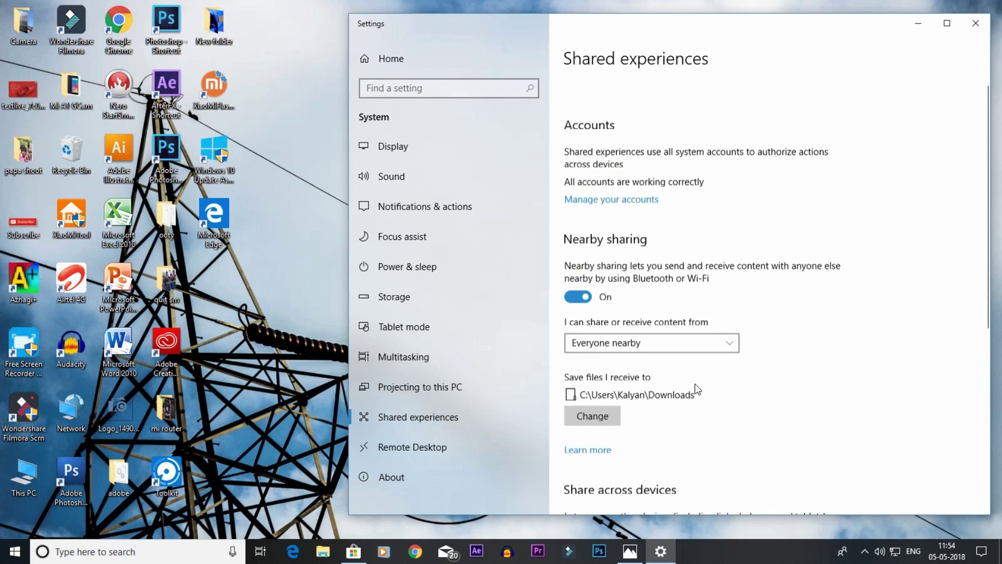
{"action": "left_click", "coordinate": [638, 284]}
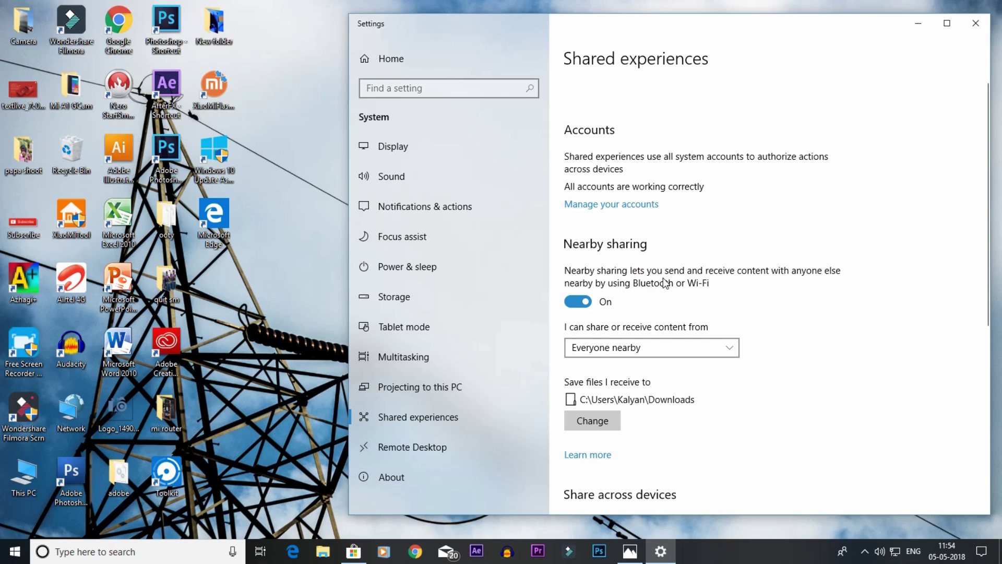
{"action": "left_click", "coordinate": [918, 23]}
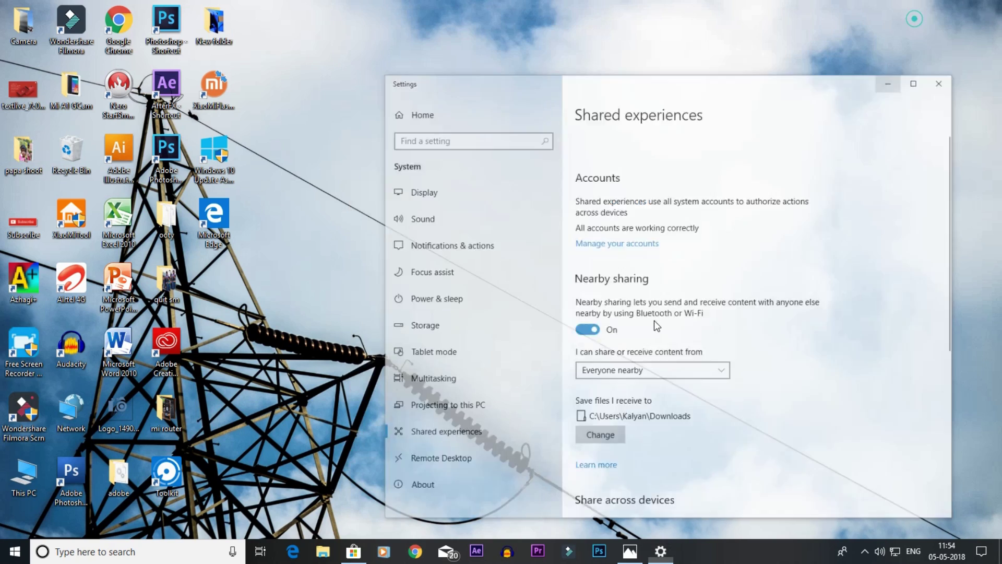
- Open the mi router folder on the desktop and try to share the picture IMG_0072
{"action": "double_click", "coordinate": [158, 419]}
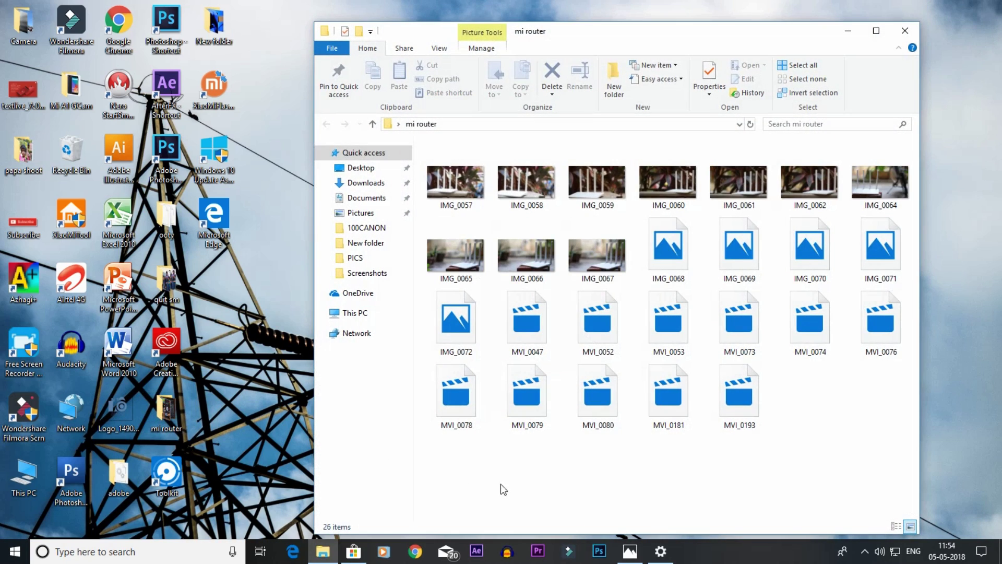
{"action": "double_click", "coordinate": [446, 334]}
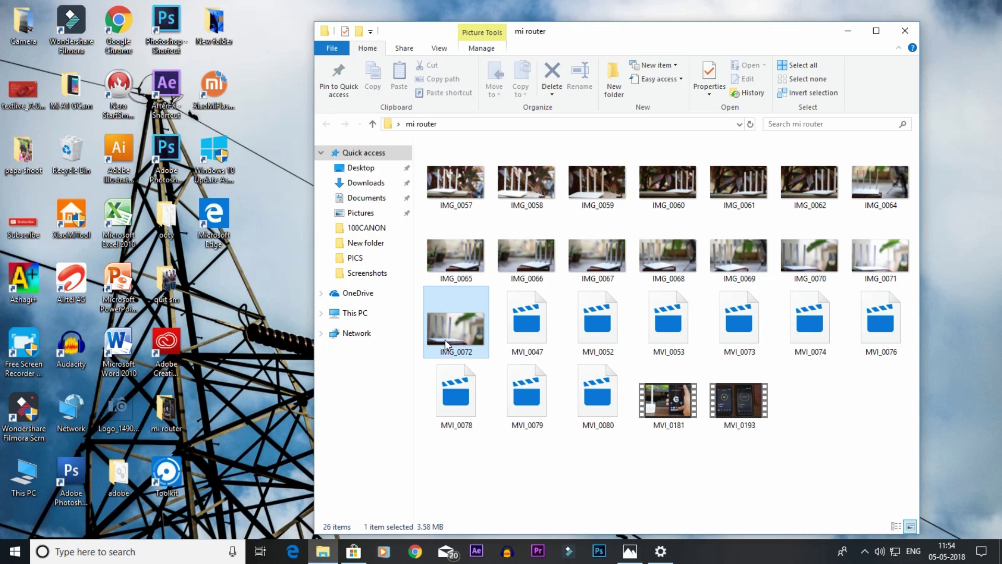
{"action": "right_click", "coordinate": [445, 339]}
{"action": "mouse_move", "coordinate": [457, 347]}
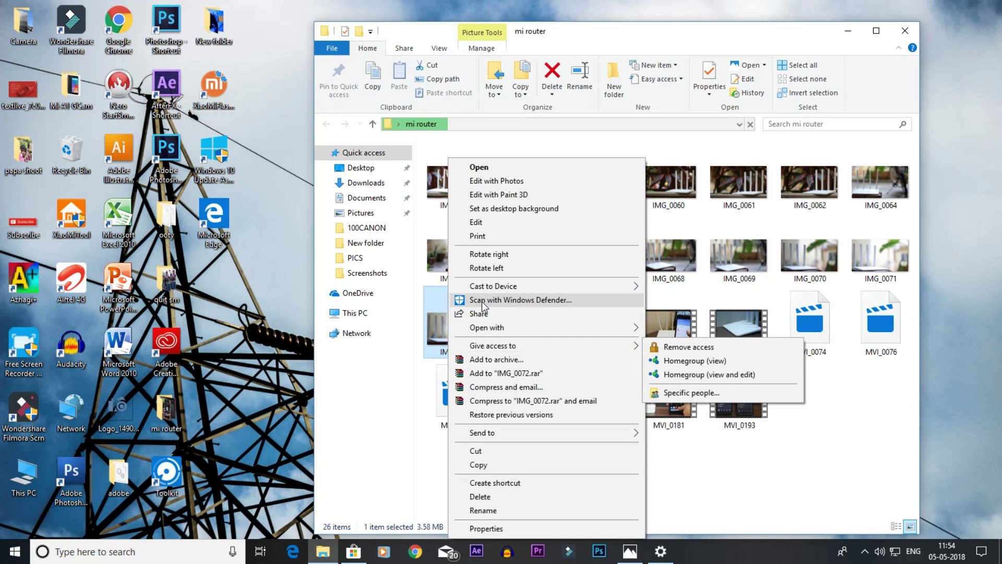
{"action": "left_click", "coordinate": [470, 314]}
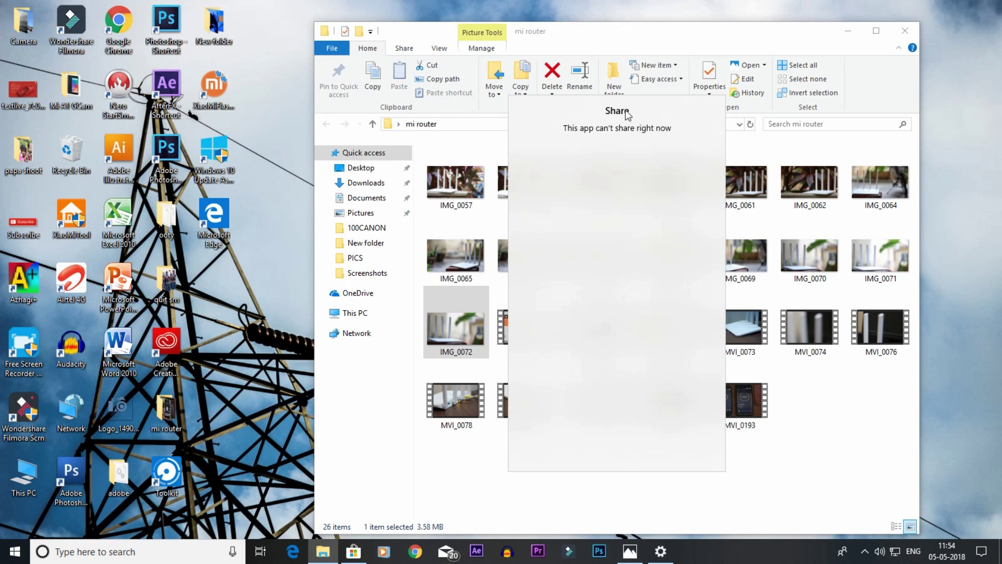
{"action": "left_click", "coordinate": [460, 303]}
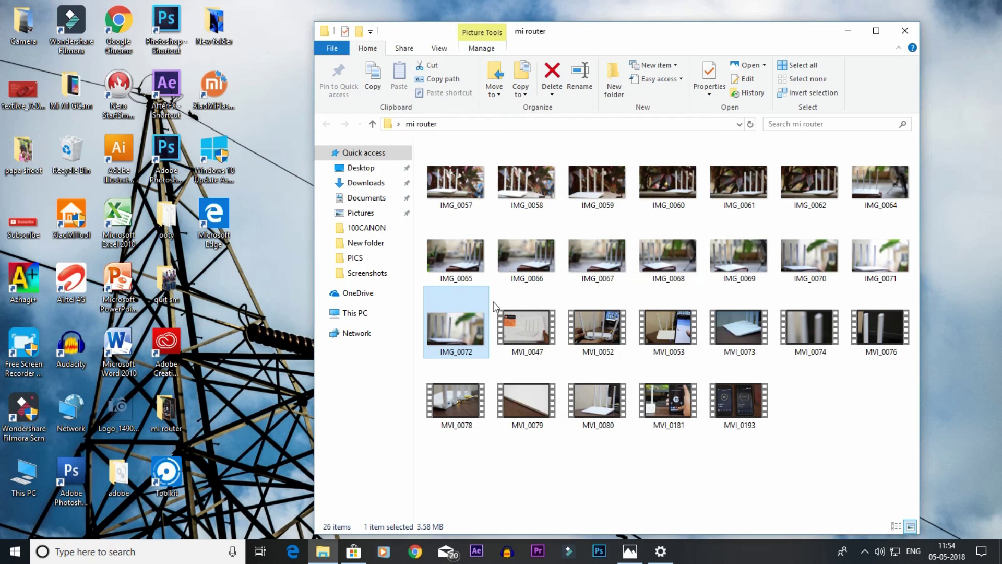
- Open the share options for IMG_0072 again, check the nearby device section, and close the options and the folder
{"action": "right_click", "coordinate": [475, 328]}
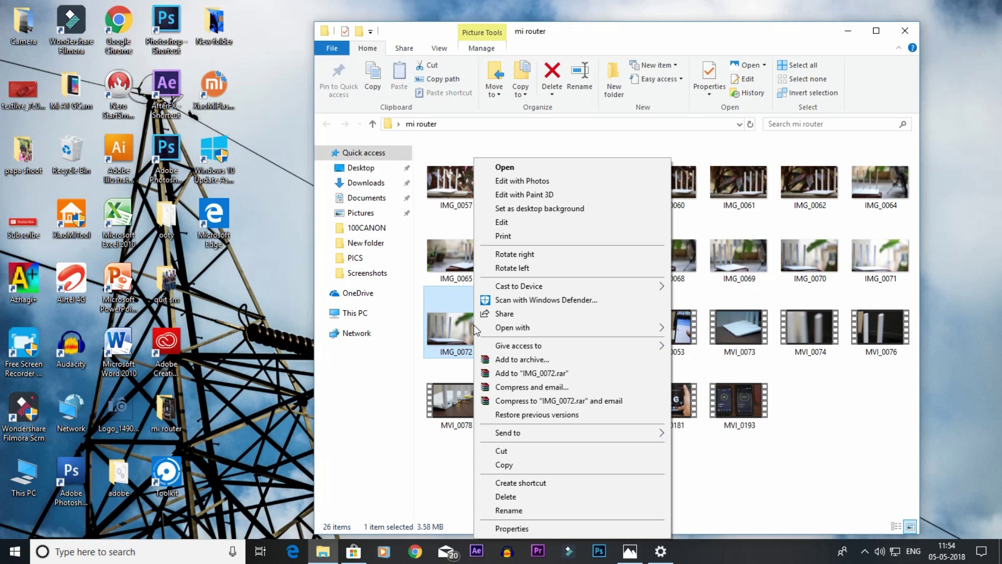
{"action": "left_click", "coordinate": [560, 313]}
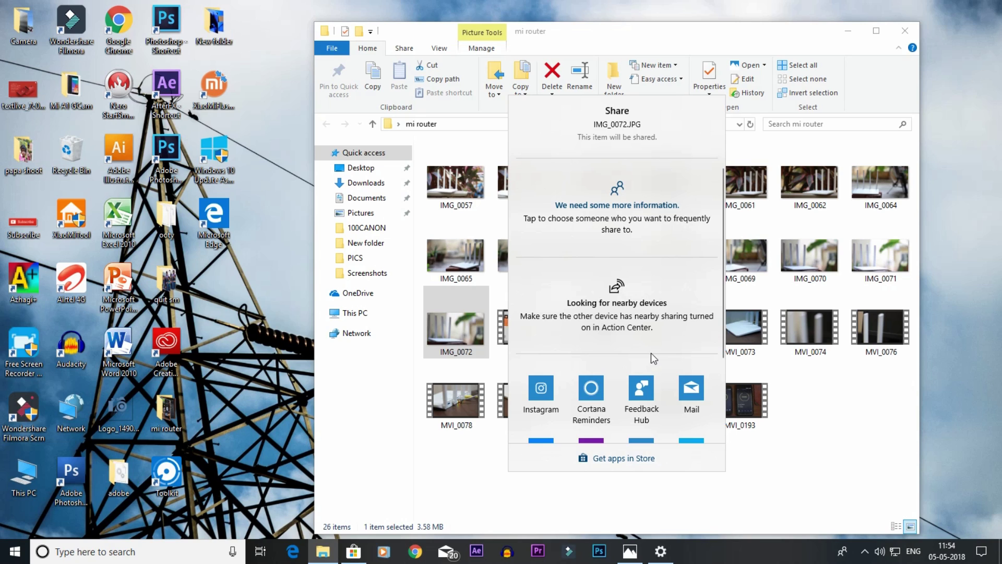
{"action": "left_click", "coordinate": [781, 446]}
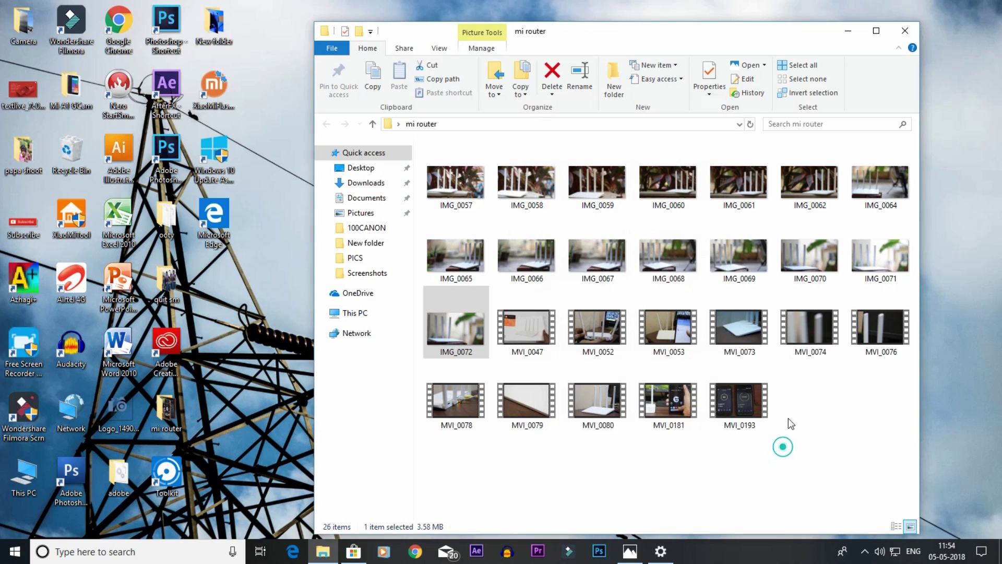
{"action": "left_click", "coordinate": [903, 31]}
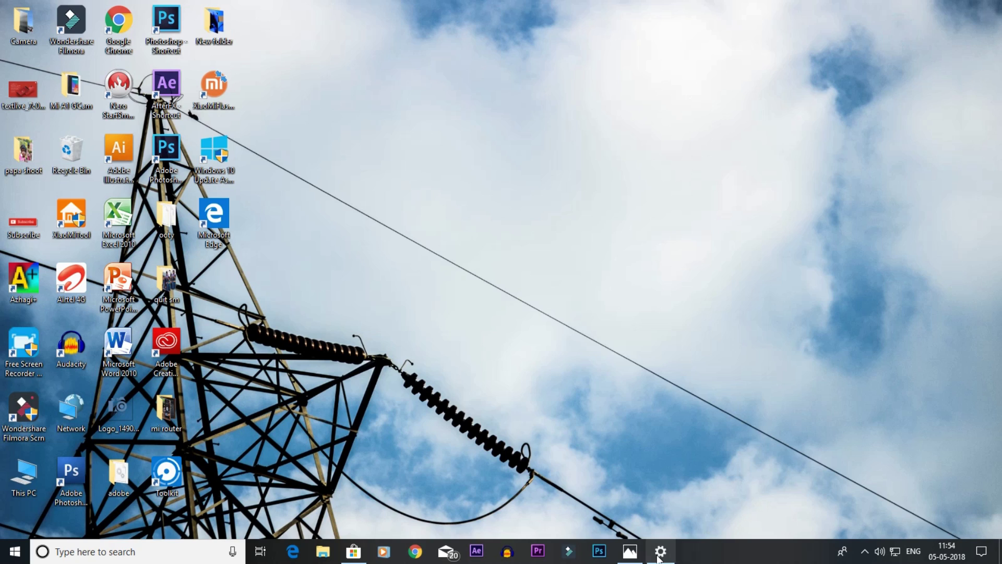
- Return to Settings and look through the Share across devices options under Shared experiences
{"action": "left_click", "coordinate": [655, 558]}
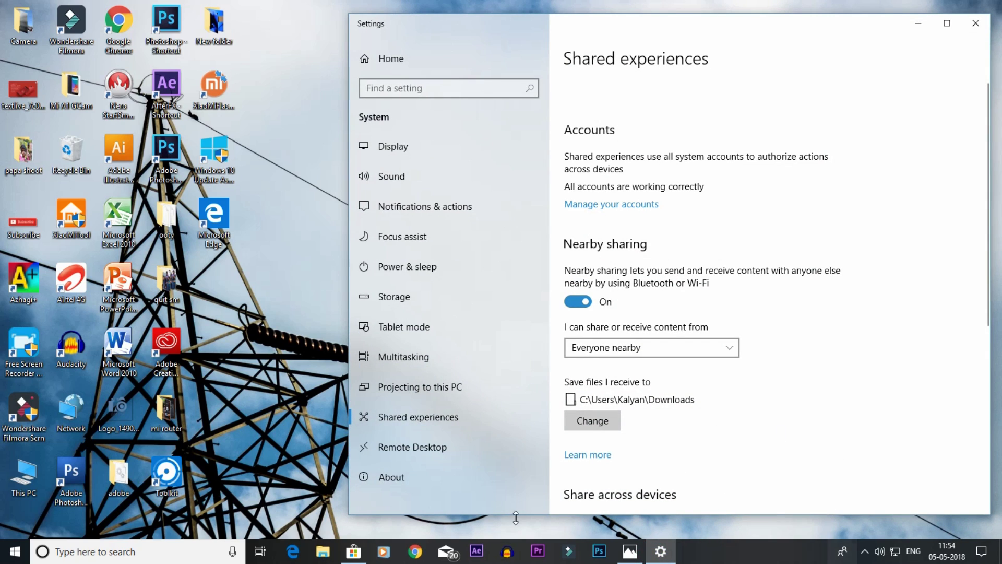
{"action": "scroll", "coordinate": [701, 464], "scroll_direction": "down", "scroll_amount": 5}
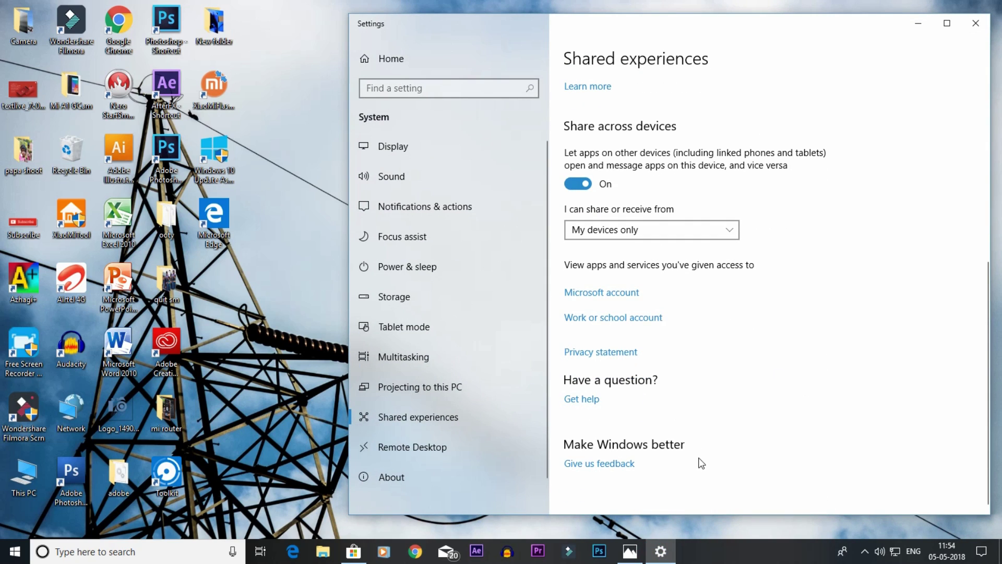
{"action": "scroll", "coordinate": [701, 463], "scroll_direction": "up", "scroll_amount": 5}
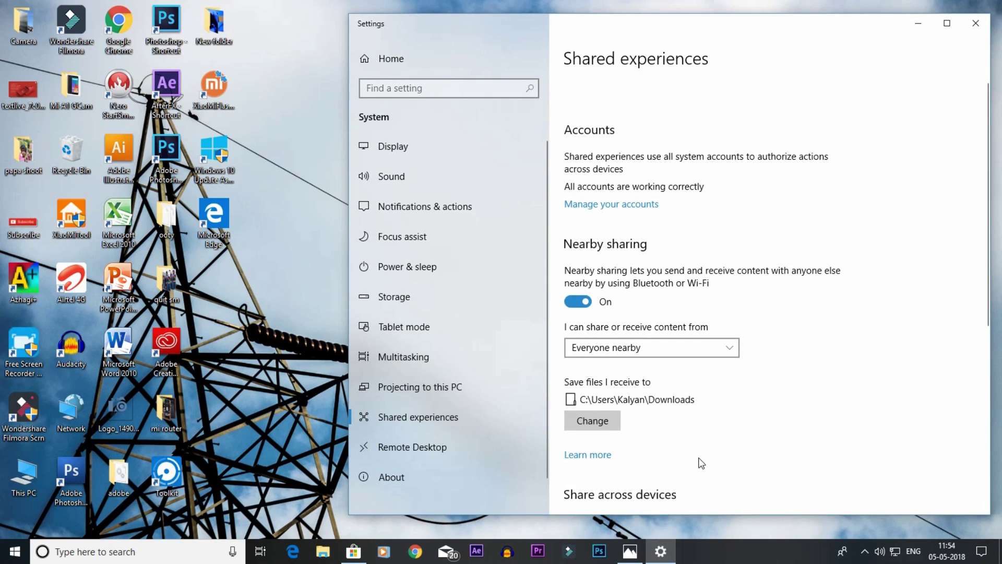
- Open the app volume and device preferences from the Sound settings
{"action": "left_click", "coordinate": [486, 186]}
{"action": "scroll", "coordinate": [887, 409], "scroll_direction": "down", "scroll_amount": 5}
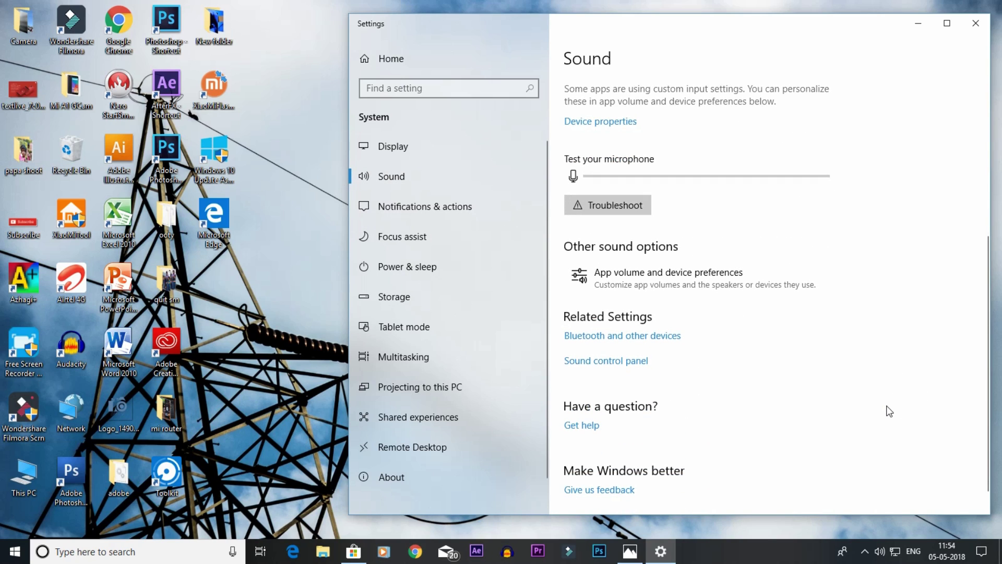
{"action": "left_click", "coordinate": [786, 270]}
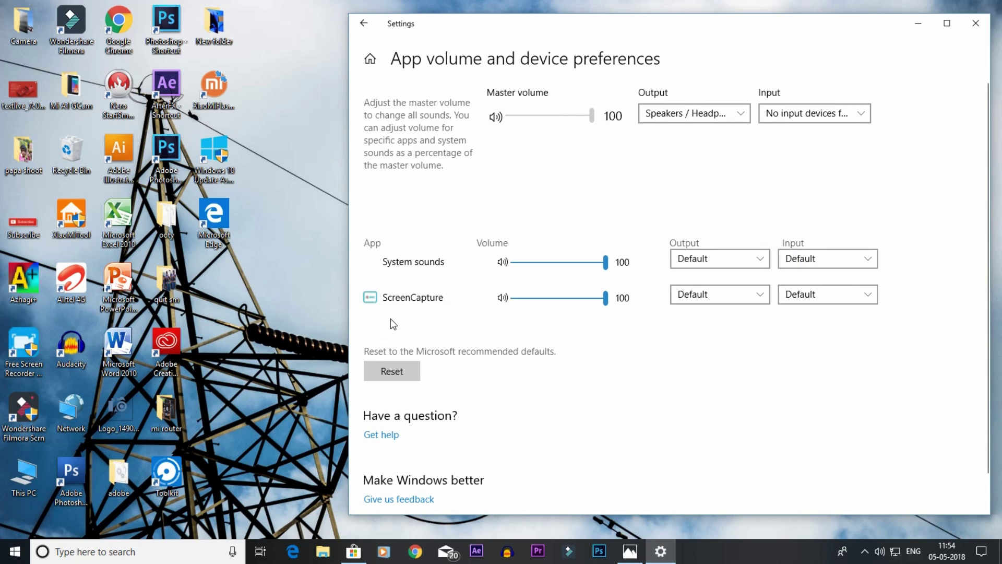
- Check the volume, output and input choices for ScreenCapture, leaving both devices at Default
{"action": "mouse_move", "coordinate": [606, 298]}
{"action": "left_mouse_down"}
{"action": "mouse_move", "coordinate": [572, 299]}
{"action": "mouse_move", "coordinate": [611, 298]}
{"action": "left_mouse_up"}
{"action": "left_click", "coordinate": [739, 303]}
{"action": "left_click", "coordinate": [758, 369]}
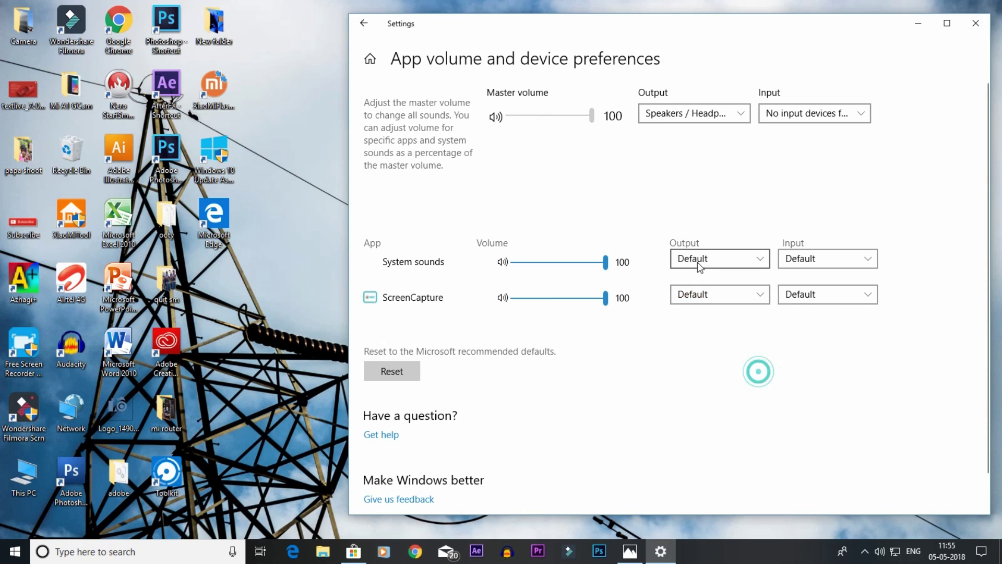
{"action": "left_click", "coordinate": [829, 293]}
{"action": "left_click", "coordinate": [832, 399]}
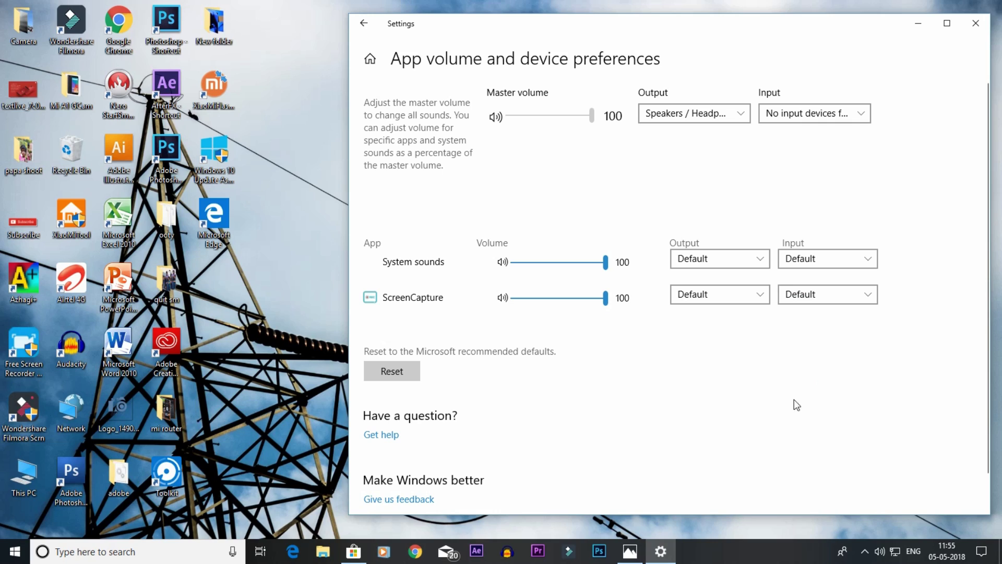
- Reset the app sound preferences to the Microsoft recommended defaults and open Windows Media Player
{"action": "left_click", "coordinate": [415, 368]}
{"action": "left_click", "coordinate": [384, 551]}
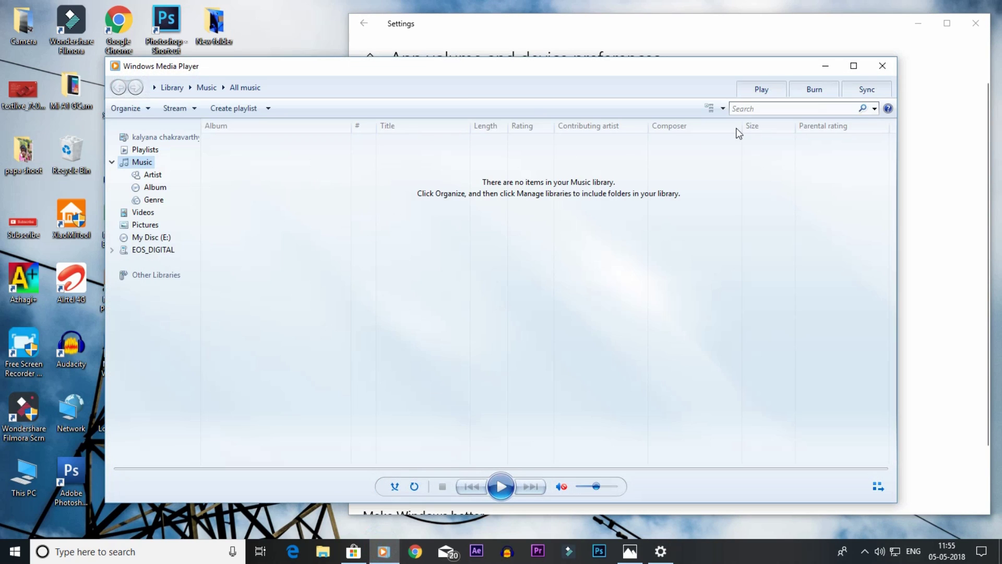
- Minimize Windows Media Player and set its volume to 95 in the app volume and device preferences
{"action": "left_click", "coordinate": [822, 69]}
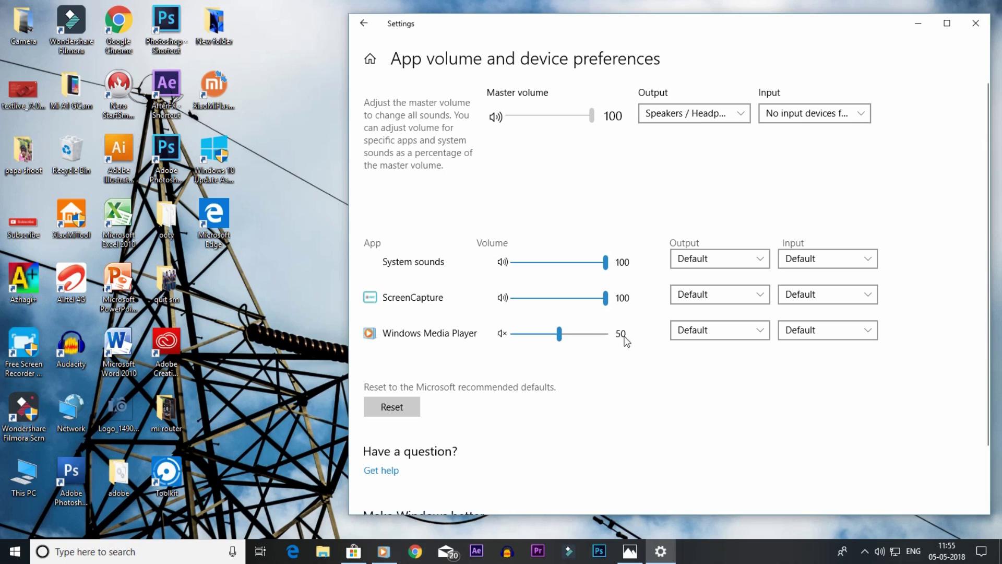
{"action": "left_click_drag", "start_coordinate": [566, 340], "coordinate": [604, 333]}
- Try the Speakers / Headphones output for Windows Media Player, restore Default, check the input choices and close Settings
{"action": "left_click", "coordinate": [689, 330]}
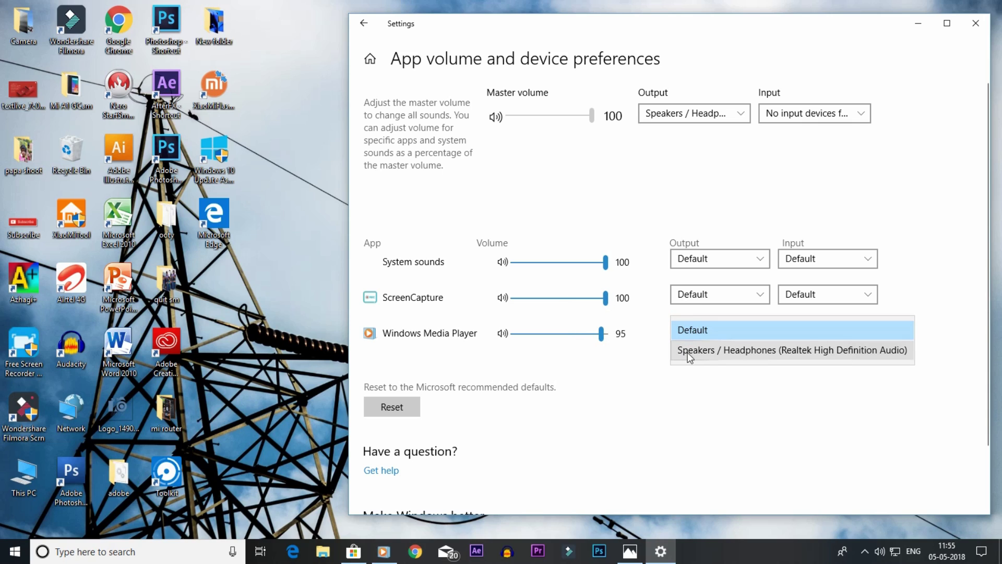
{"action": "left_click", "coordinate": [691, 355]}
{"action": "left_click", "coordinate": [706, 329]}
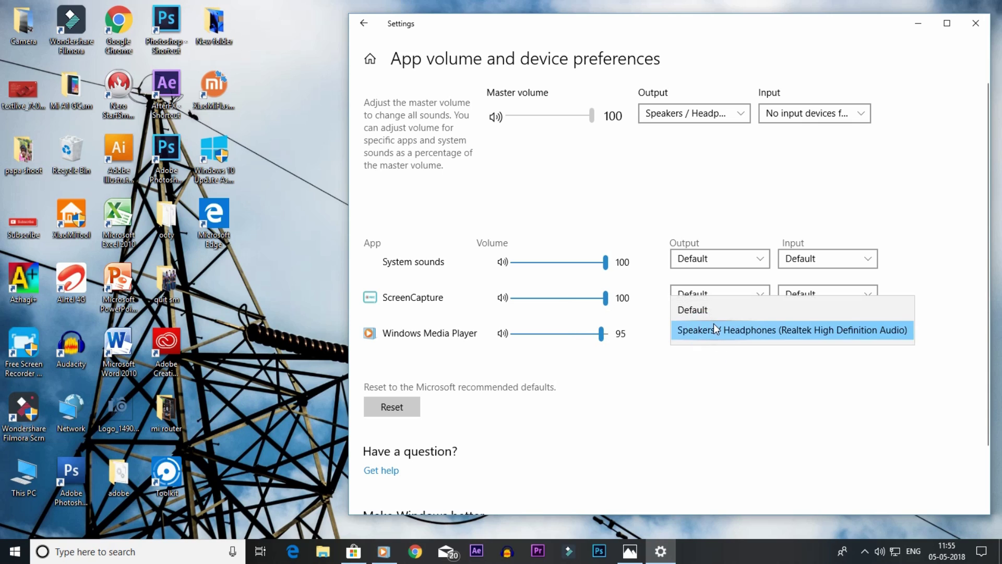
{"action": "left_click", "coordinate": [711, 329]}
{"action": "left_click", "coordinate": [719, 330]}
{"action": "left_click", "coordinate": [716, 308]}
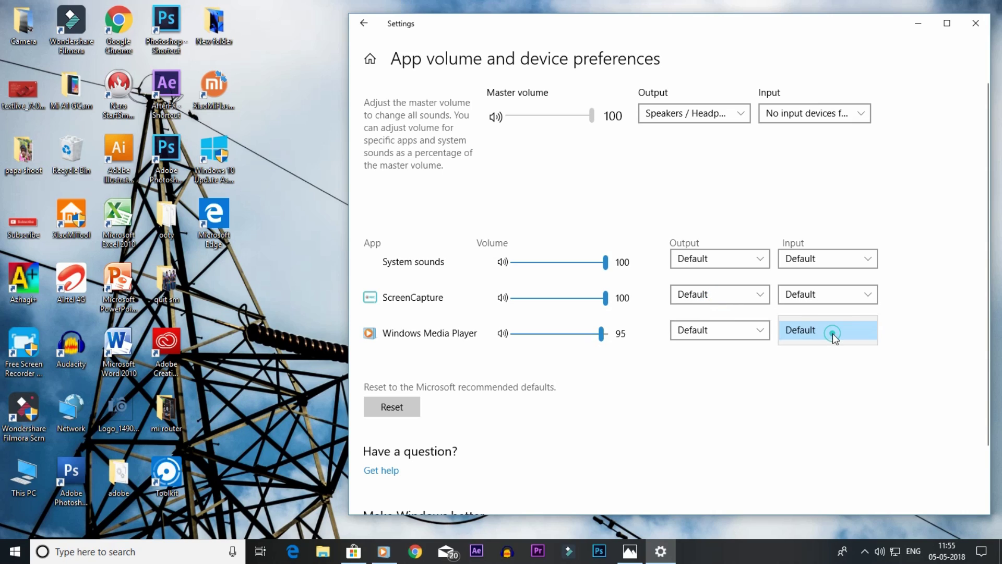
{"action": "left_click", "coordinate": [832, 334]}
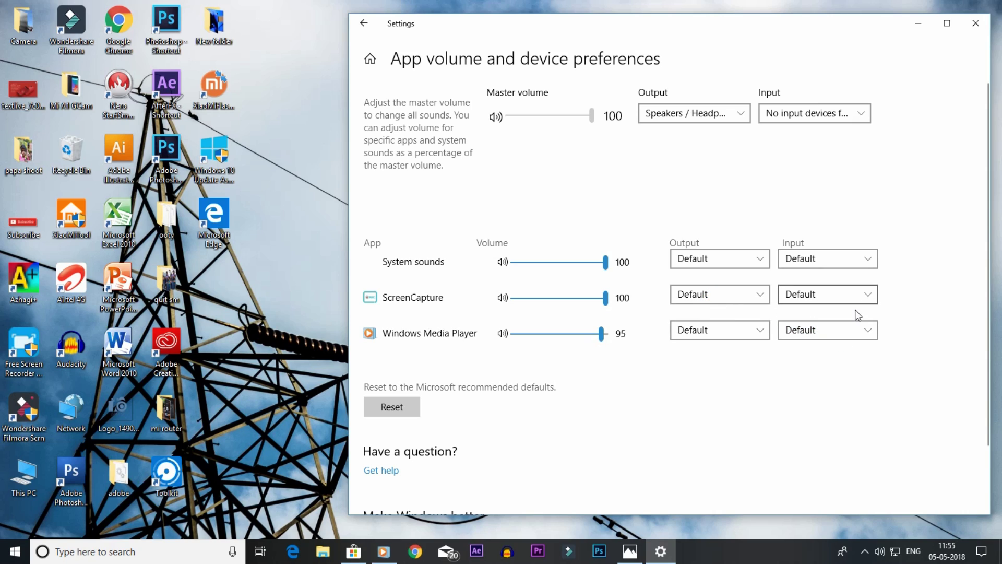
{"action": "left_click", "coordinate": [858, 295]}
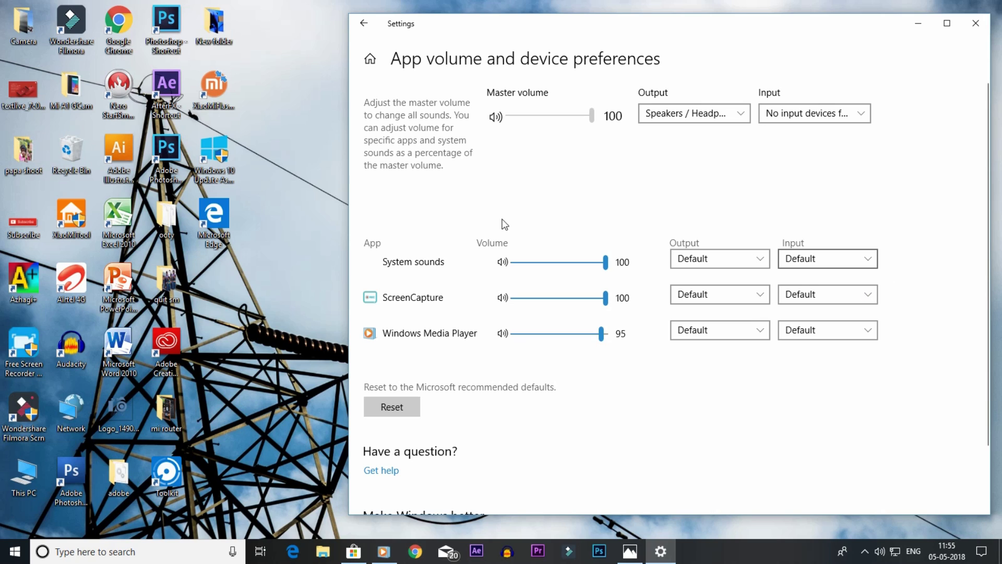
{"action": "left_click", "coordinate": [363, 24]}
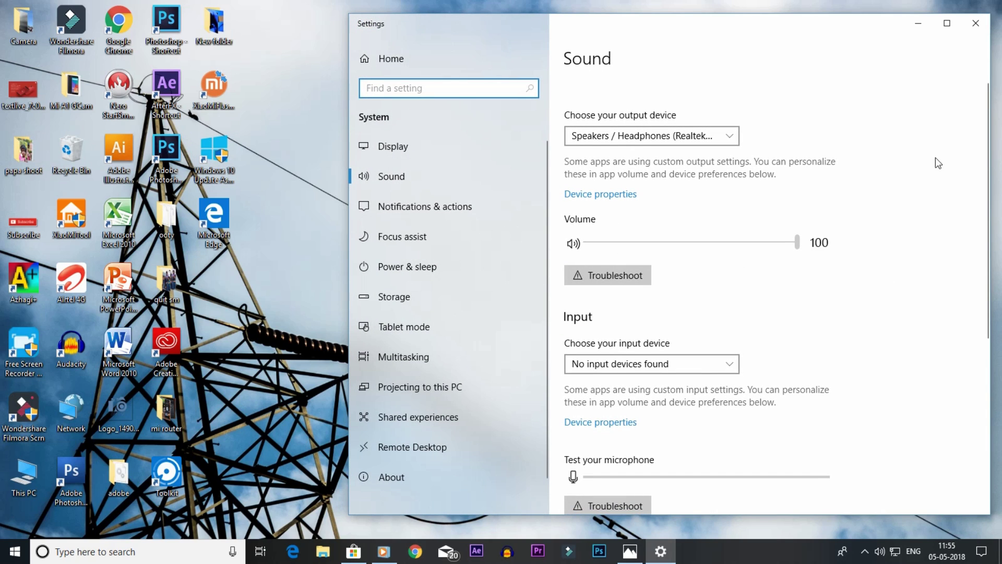
{"action": "left_click", "coordinate": [976, 25]}
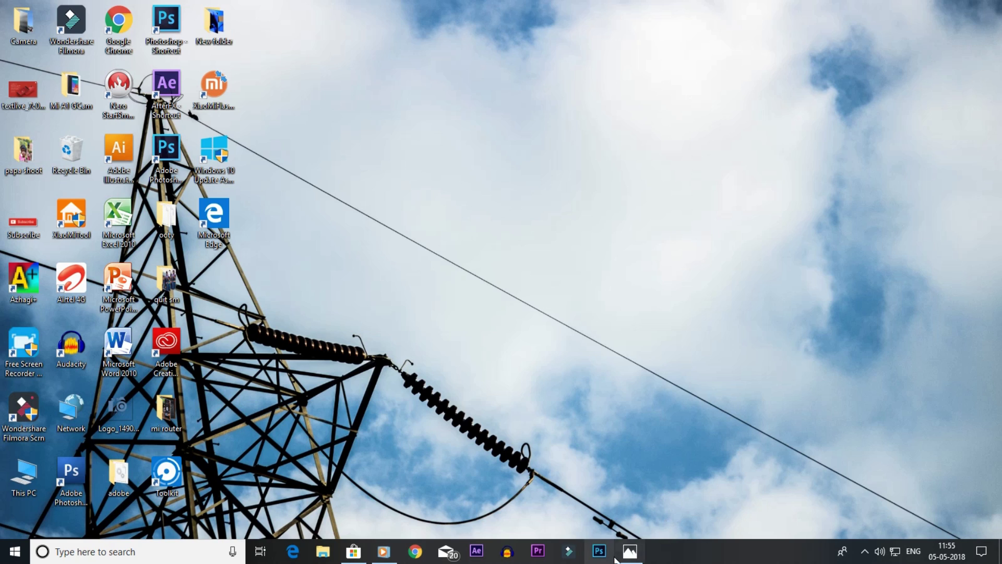
- Bring up the annotated Screenshot (100).png in Photos, save a copy of it and close the viewer
{"action": "left_click", "coordinate": [630, 550]}
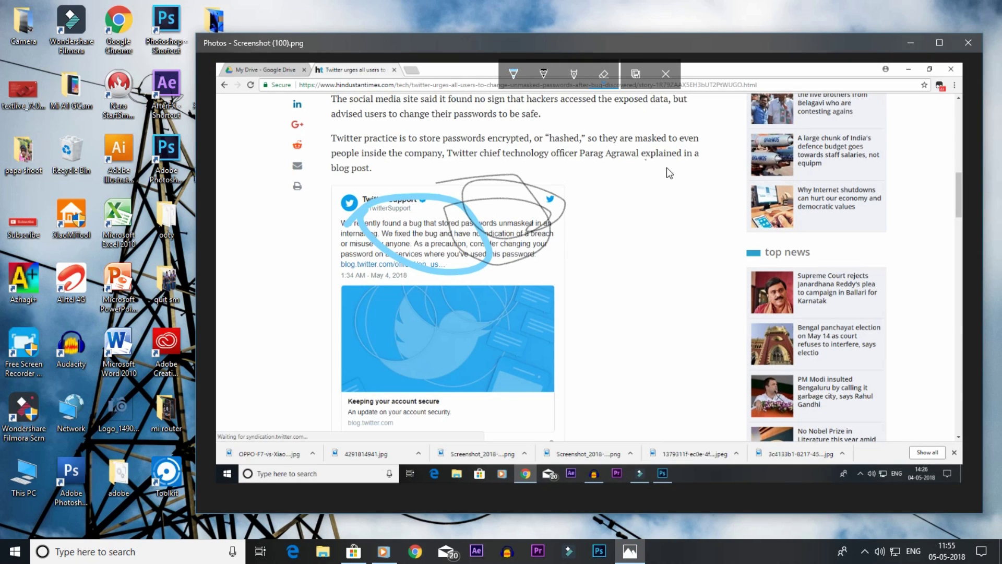
{"action": "left_click", "coordinate": [636, 73]}
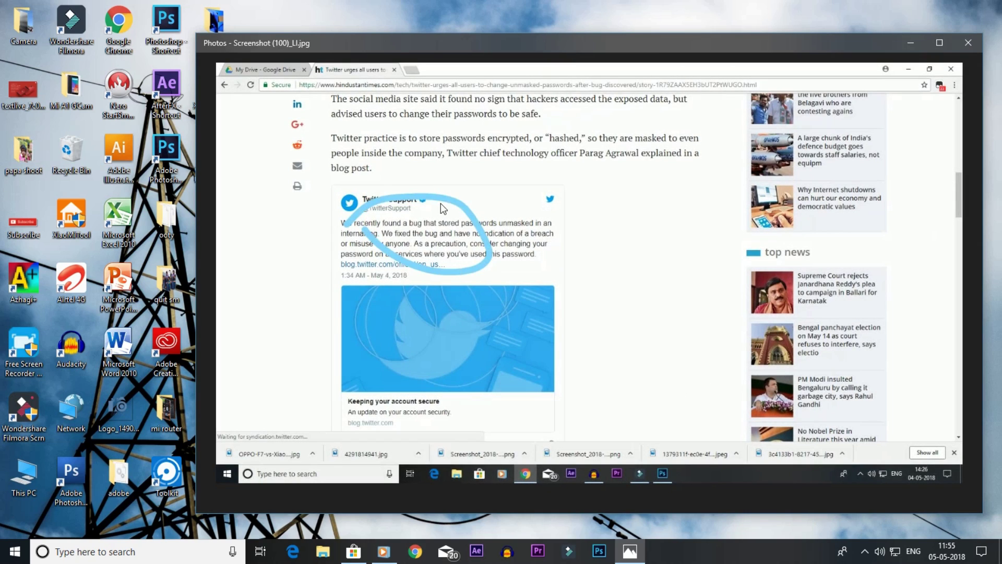
{"action": "mouse_move", "coordinate": [440, 203]}
{"action": "left_mouse_down"}
{"action": "mouse_move", "coordinate": [577, 268]}
{"action": "mouse_move", "coordinate": [579, 258]}
{"action": "left_mouse_up"}
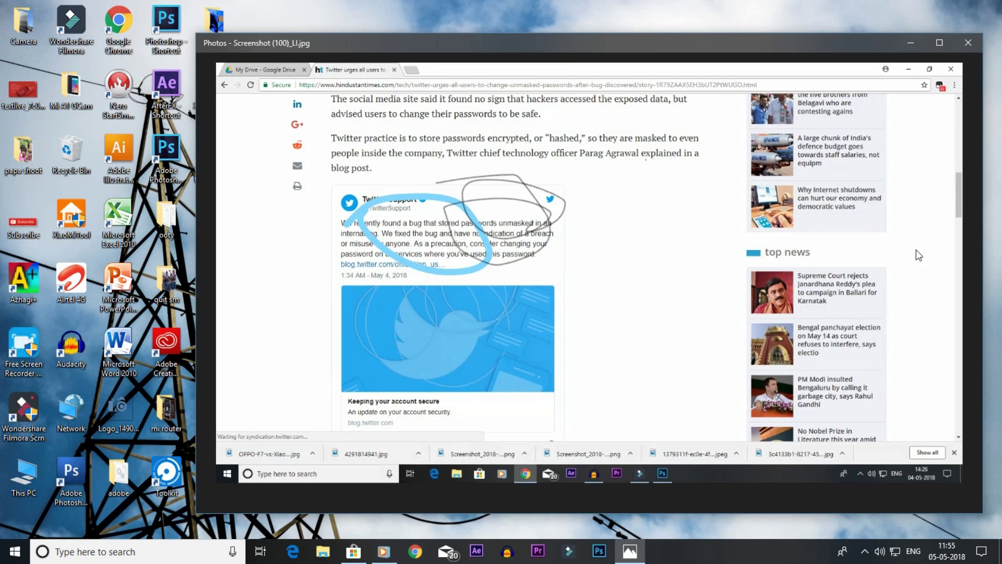
{"action": "left_click", "coordinate": [968, 51]}
{"action": "right_click", "coordinate": [676, 215]}
{"action": "left_click", "coordinate": [711, 254]}
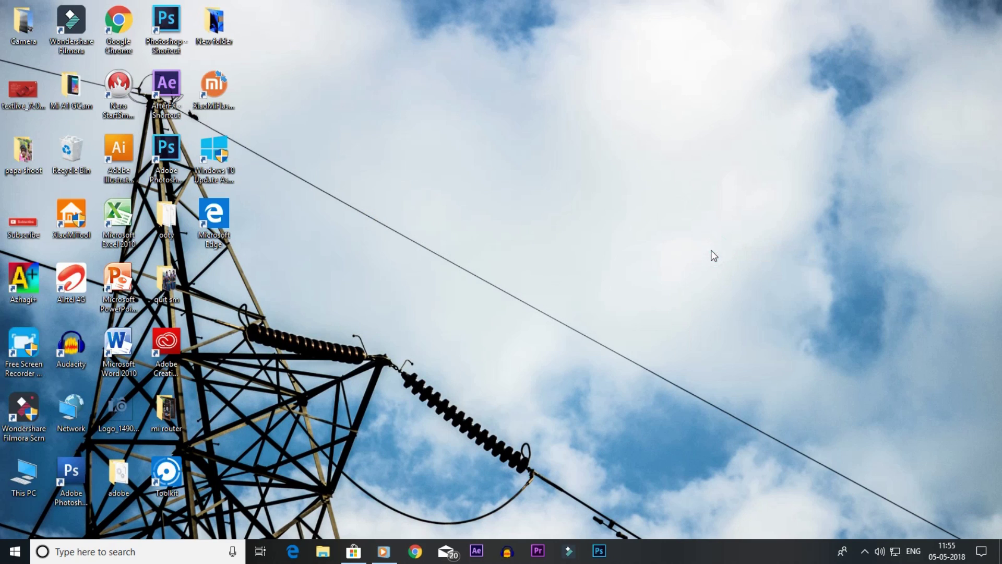
{"action": "left_click", "coordinate": [172, 552]}
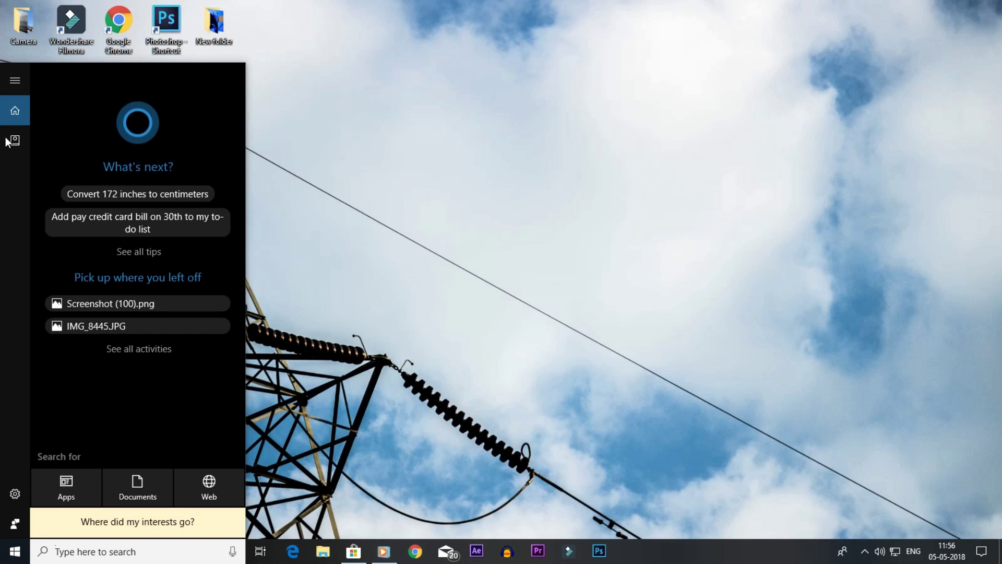
{"action": "left_click", "coordinate": [522, 124]}
{"action": "right_click", "coordinate": [522, 124]}
{"action": "left_click", "coordinate": [566, 159]}
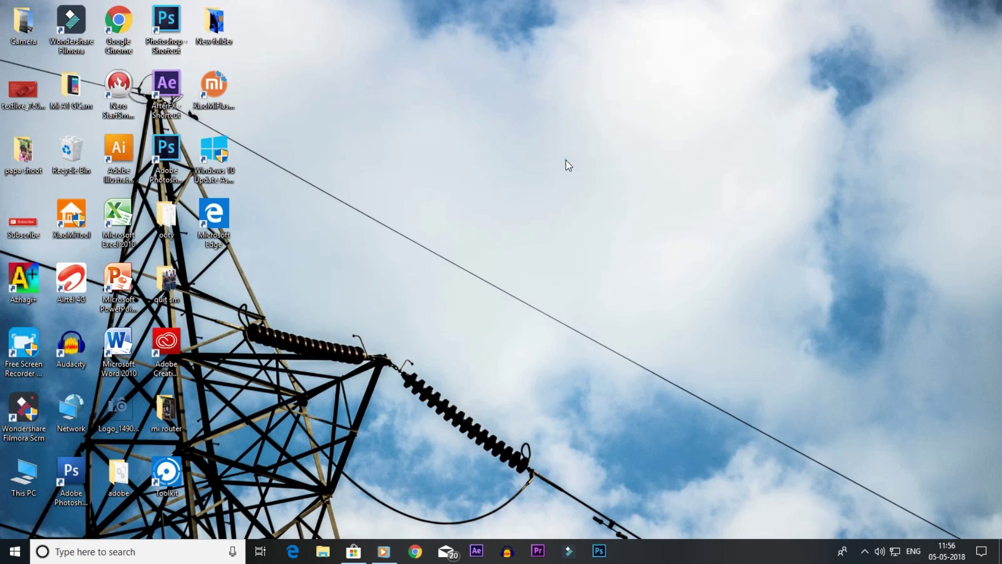
{"action": "right_click", "coordinate": [566, 160]}
- Open Microsoft Edge, close the Welcome to Windows and Start tabs, read the Get Windows 10 page and minimize the browser
{"action": "double_click", "coordinate": [222, 223]}
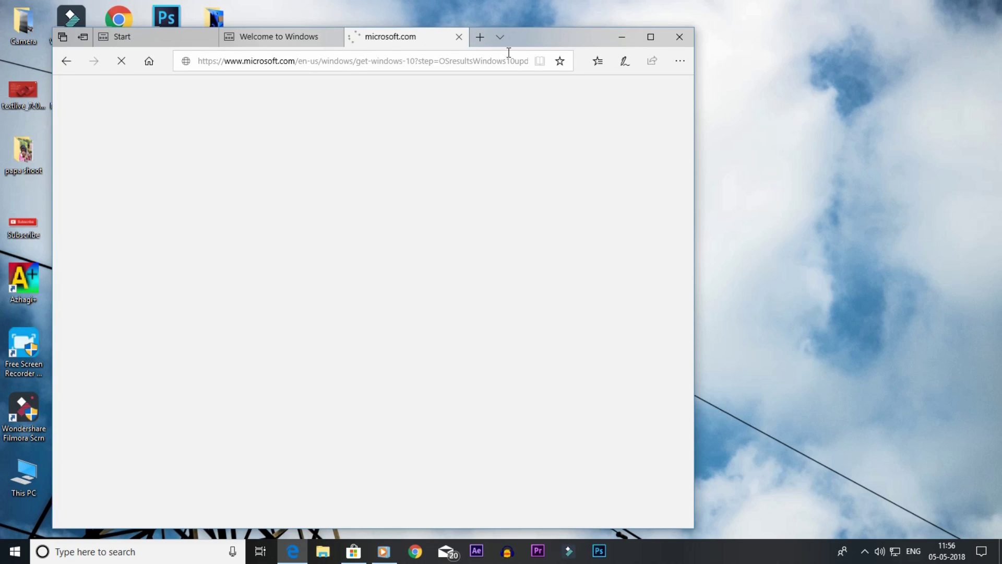
{"action": "left_click", "coordinate": [333, 36]}
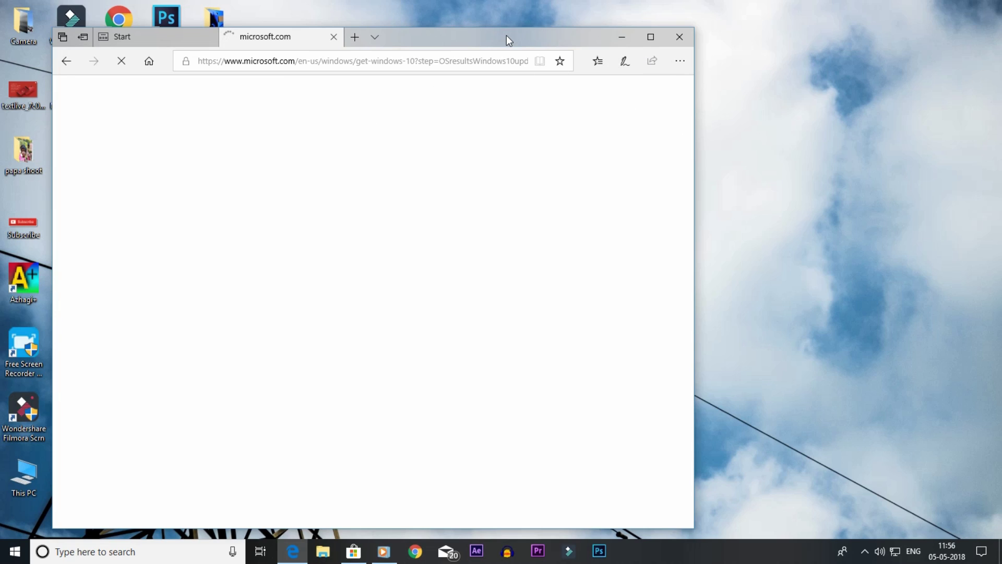
{"action": "left_click_drag", "start_coordinate": [506, 36], "coordinate": [648, 82]}
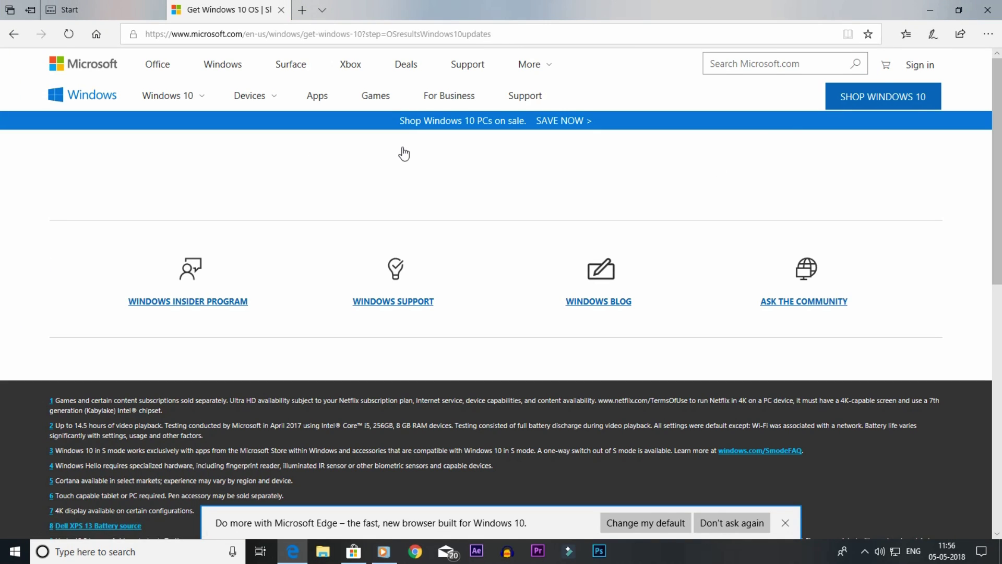
{"action": "scroll", "coordinate": [410, 154], "scroll_direction": "down", "scroll_amount": 6}
{"action": "scroll", "coordinate": [420, 154], "scroll_direction": "up", "scroll_amount": 5}
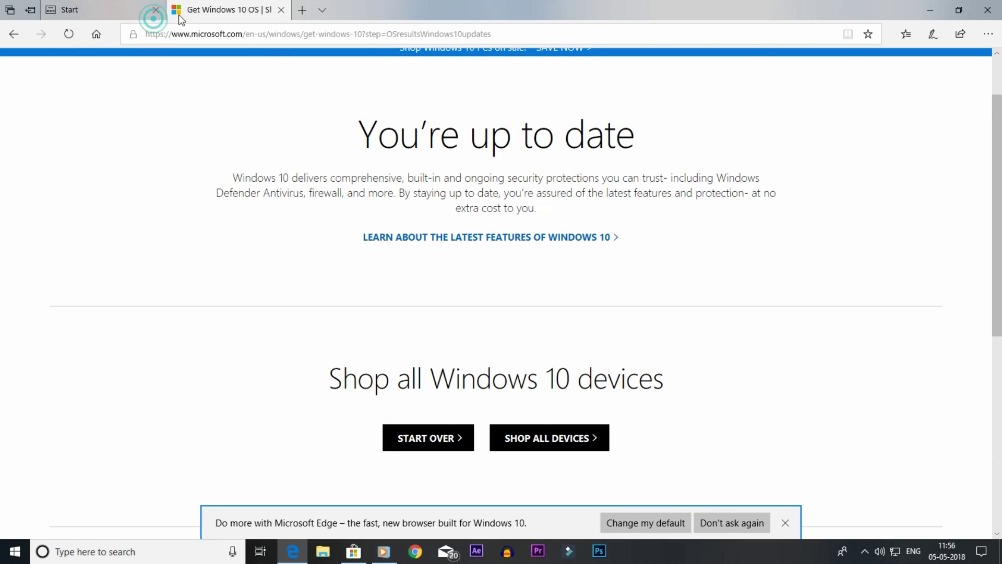
{"action": "left_click", "coordinate": [156, 9]}
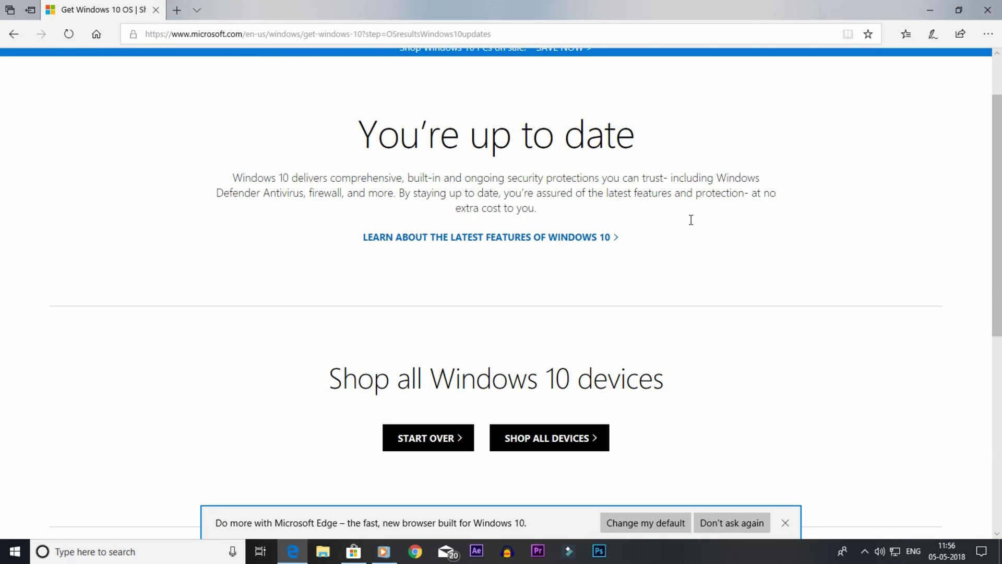
{"action": "left_click", "coordinate": [425, 127]}
{"action": "left_click", "coordinate": [926, 10]}
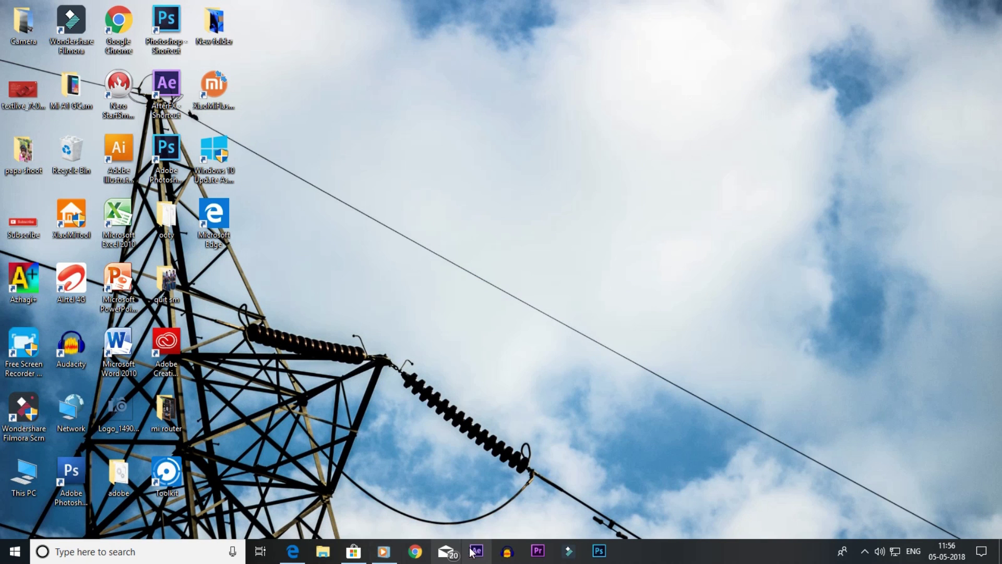
- Start a check for updates on the Windows Update page of Update & Security and minimize Settings
{"action": "left_click", "coordinate": [6, 548]}
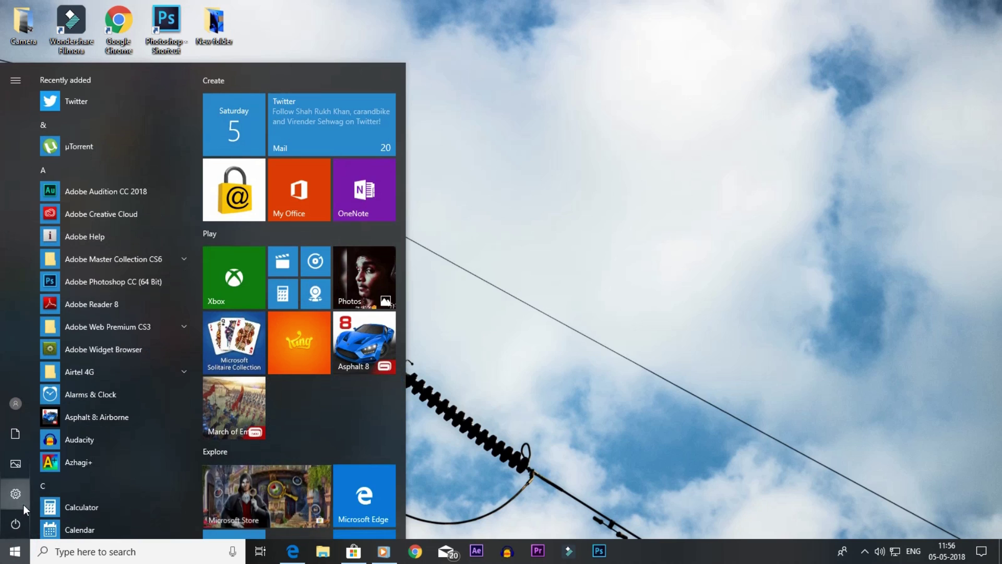
{"action": "left_click", "coordinate": [24, 505]}
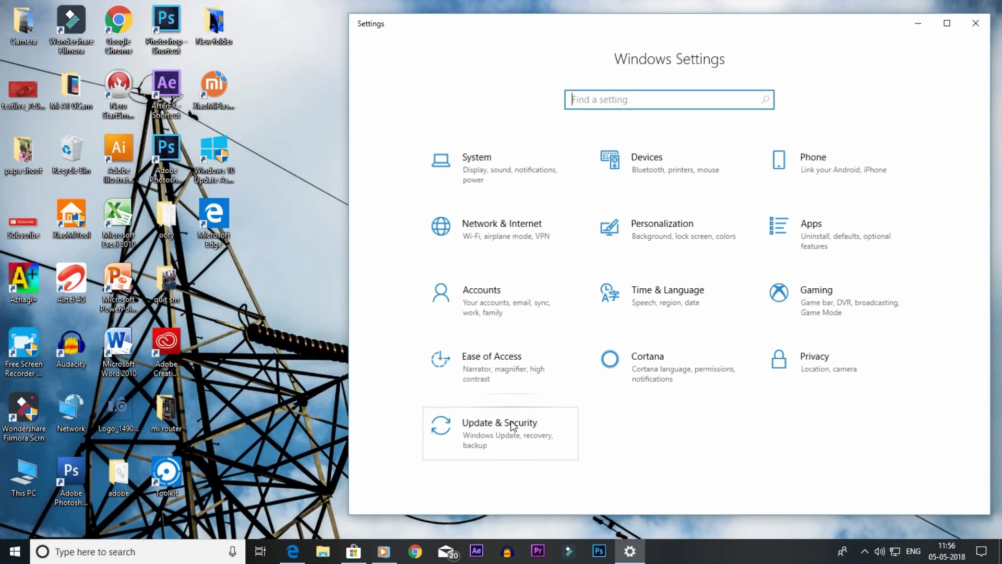
{"action": "left_click", "coordinate": [510, 421]}
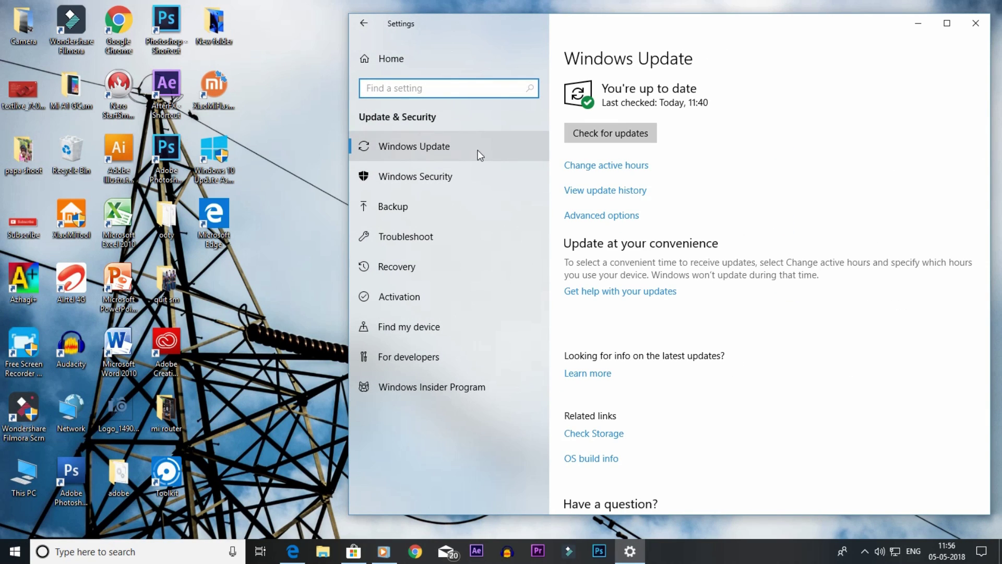
{"action": "left_click", "coordinate": [478, 149]}
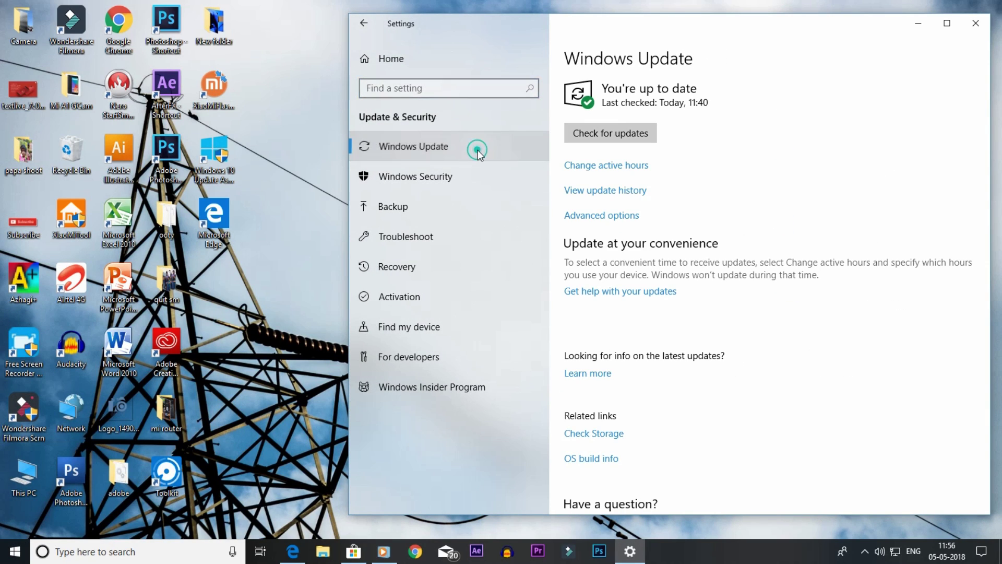
{"action": "left_click", "coordinate": [591, 133]}
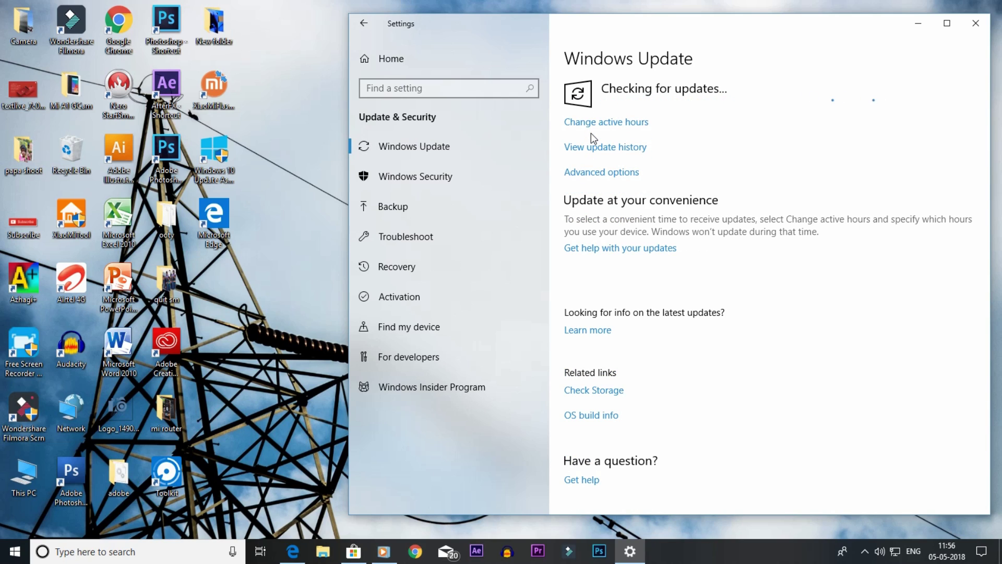
{"action": "left_click", "coordinate": [916, 27]}
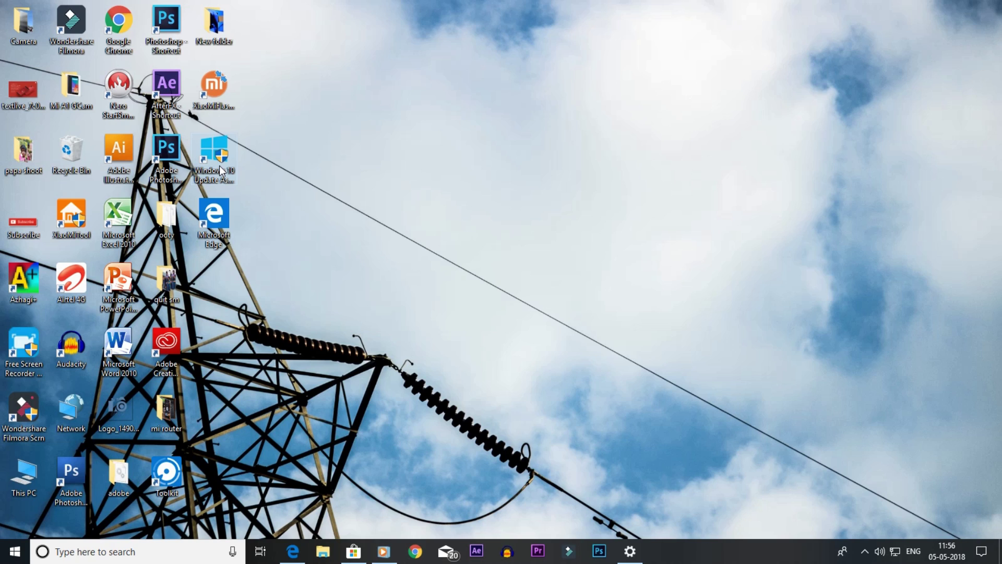
- Run the Windows 10 Update Assistant from the desktop to check the update status, and exit it
{"action": "double_click", "coordinate": [220, 169]}
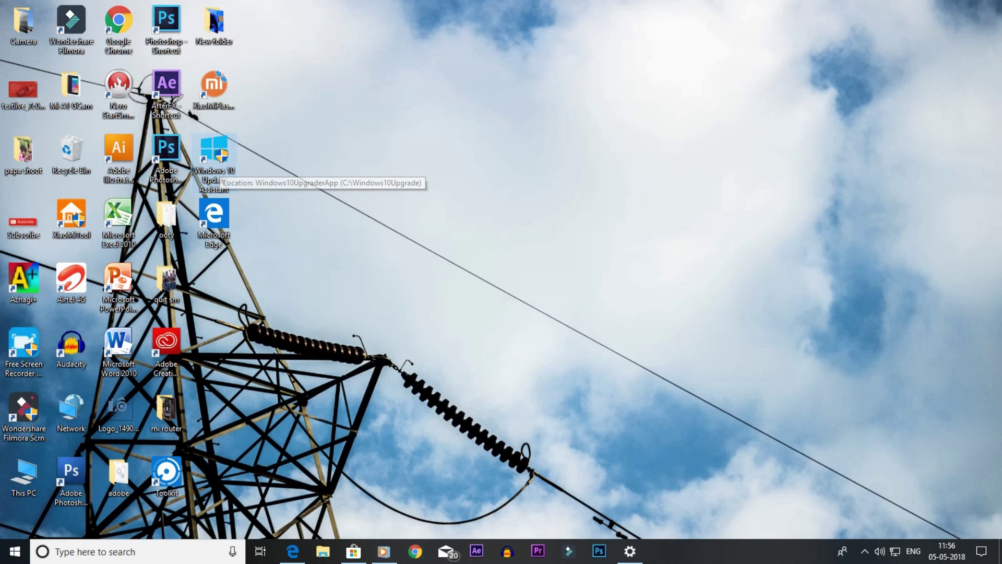
{"action": "left_click", "coordinate": [455, 360]}
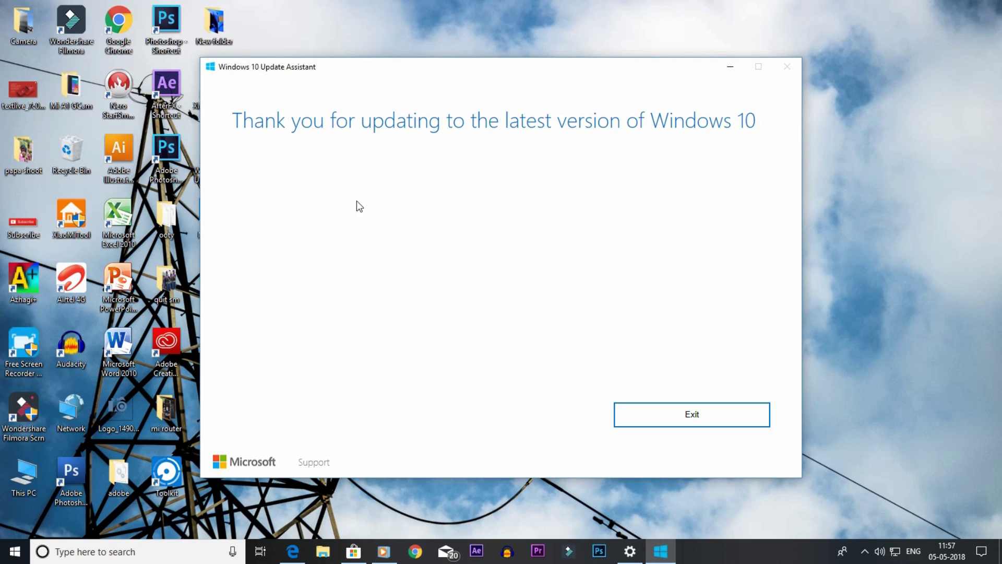
{"action": "left_click", "coordinate": [715, 414]}
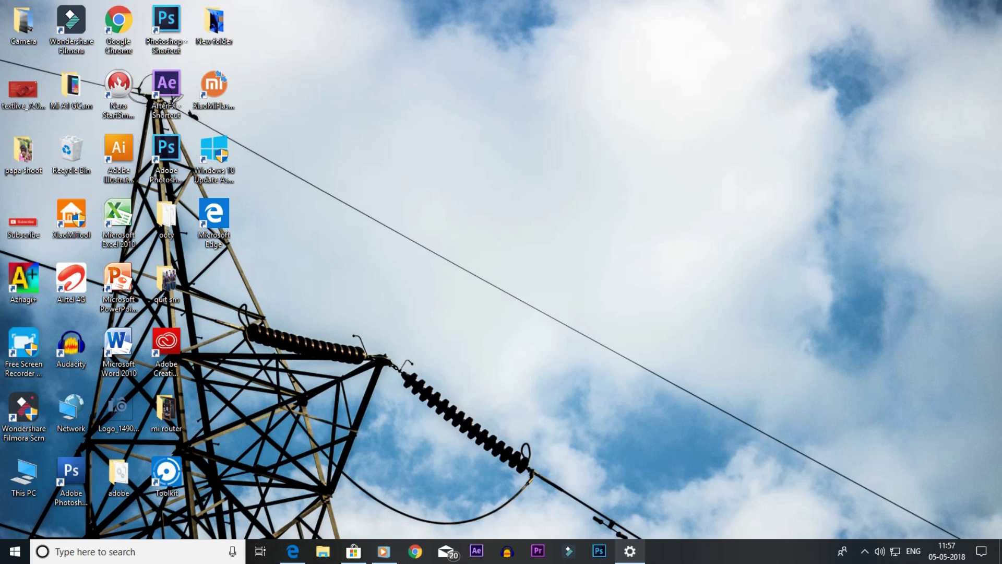
- Return to Settings, open Diagnostics & feedback under Privacy and maximize the window
{"action": "left_click", "coordinate": [630, 551]}
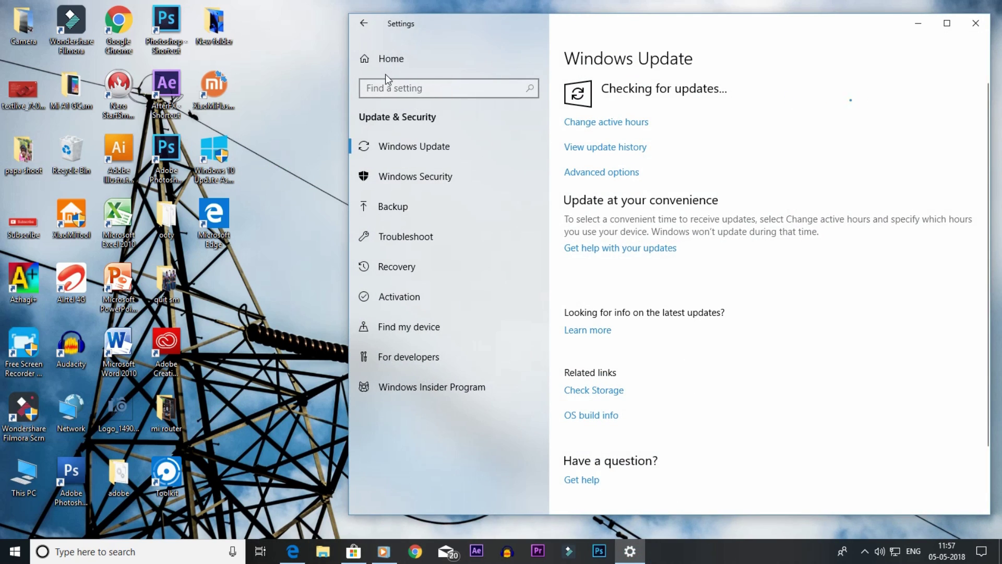
{"action": "left_click", "coordinate": [370, 32]}
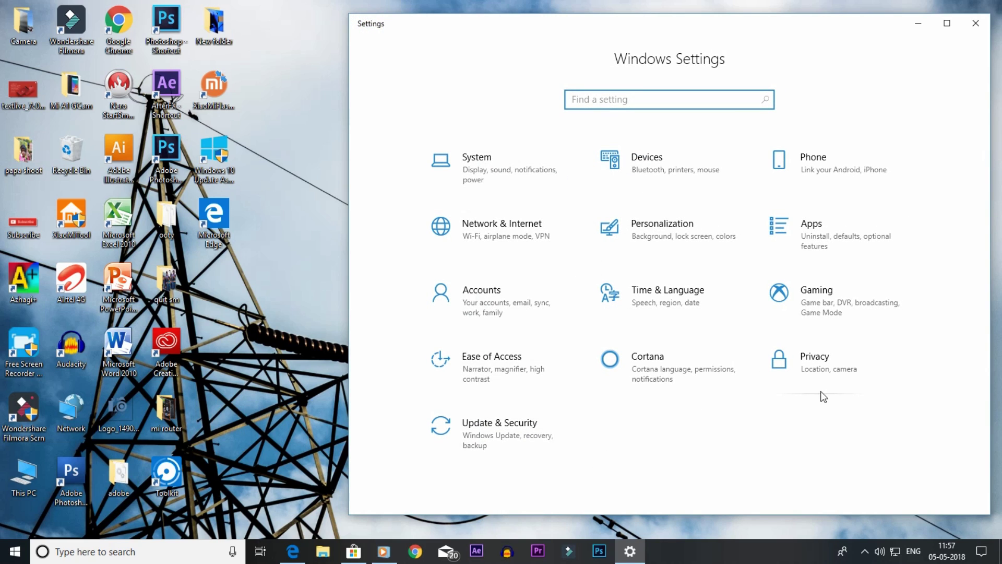
{"action": "left_click", "coordinate": [822, 373]}
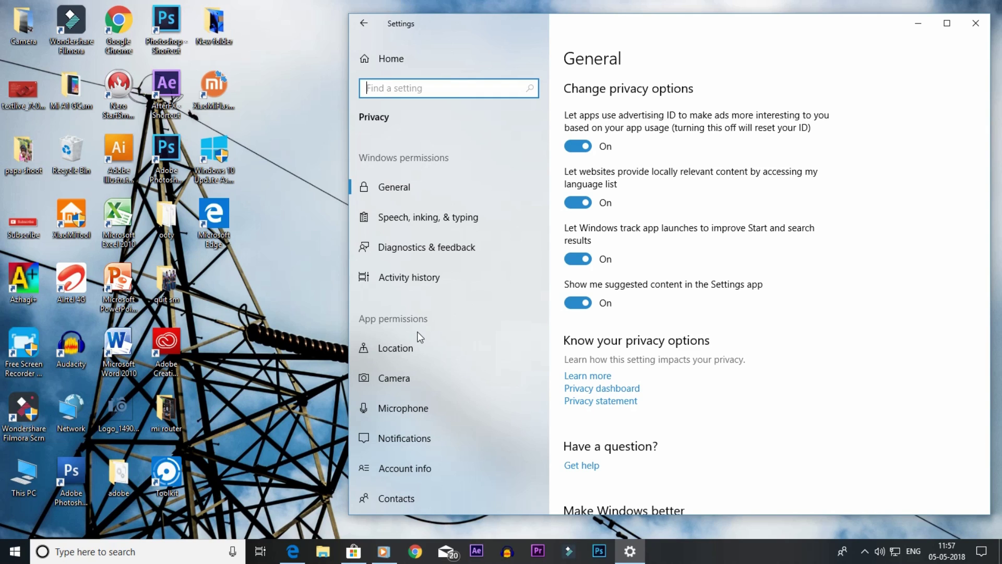
{"action": "left_click", "coordinate": [437, 256]}
{"action": "double_click", "coordinate": [705, 23]}
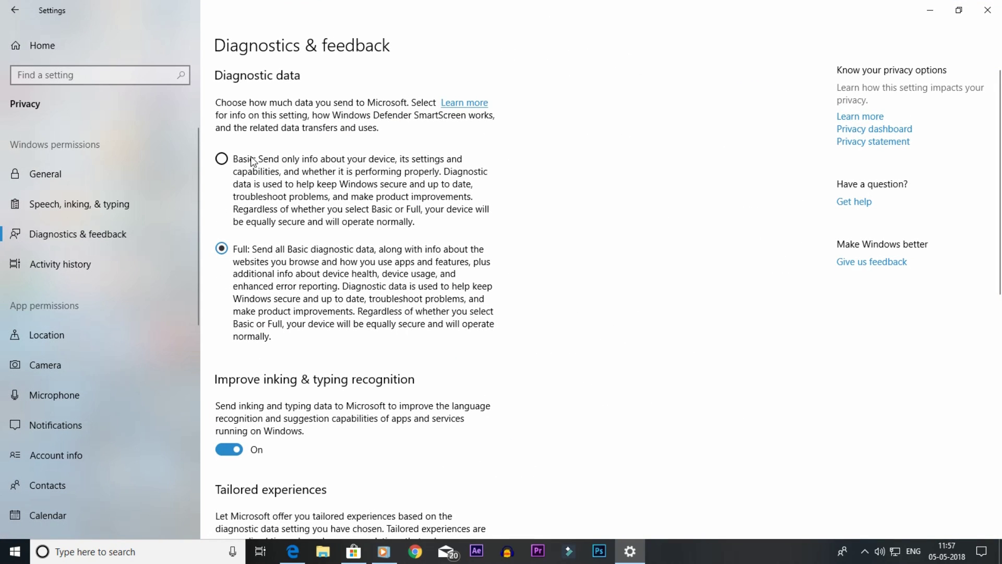
- Try the Basic diagnostic data level, reselect Full, and switch Improve inking & typing recognition off and back on
{"action": "left_click", "coordinate": [244, 164]}
{"action": "left_click", "coordinate": [253, 256]}
{"action": "scroll", "coordinate": [442, 302], "scroll_direction": "down", "scroll_amount": 3}
{"action": "scroll", "coordinate": [441, 302], "scroll_direction": "down", "scroll_amount": 2}
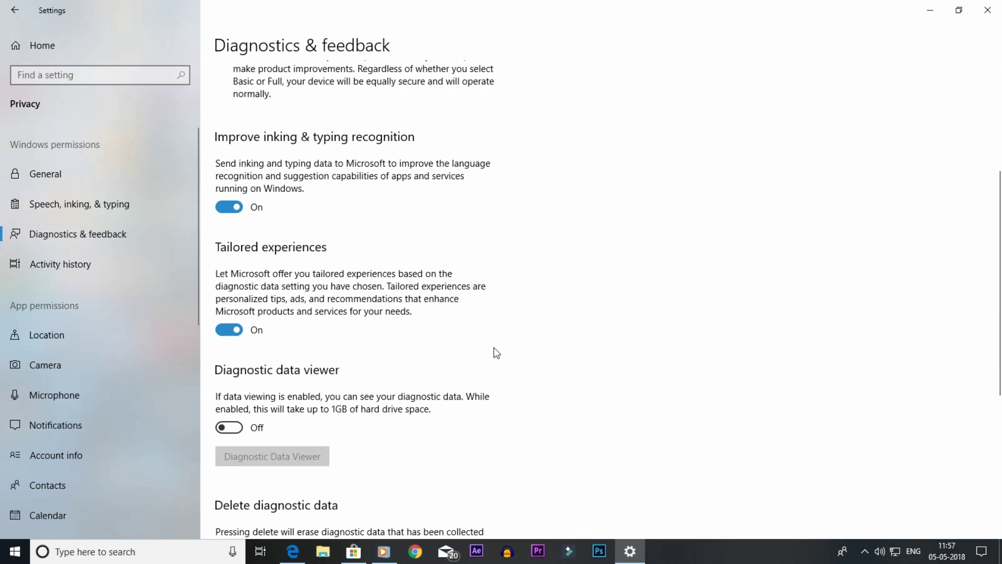
{"action": "left_click", "coordinate": [238, 208]}
{"action": "left_click", "coordinate": [234, 209]}
- Turn on the Diagnostic data viewer option under Diagnostics & feedback
{"action": "scroll", "coordinate": [309, 260], "scroll_direction": "down", "scroll_amount": 1}
{"action": "scroll", "coordinate": [314, 267], "scroll_direction": "down", "scroll_amount": 2}
{"action": "left_click", "coordinate": [237, 268]}
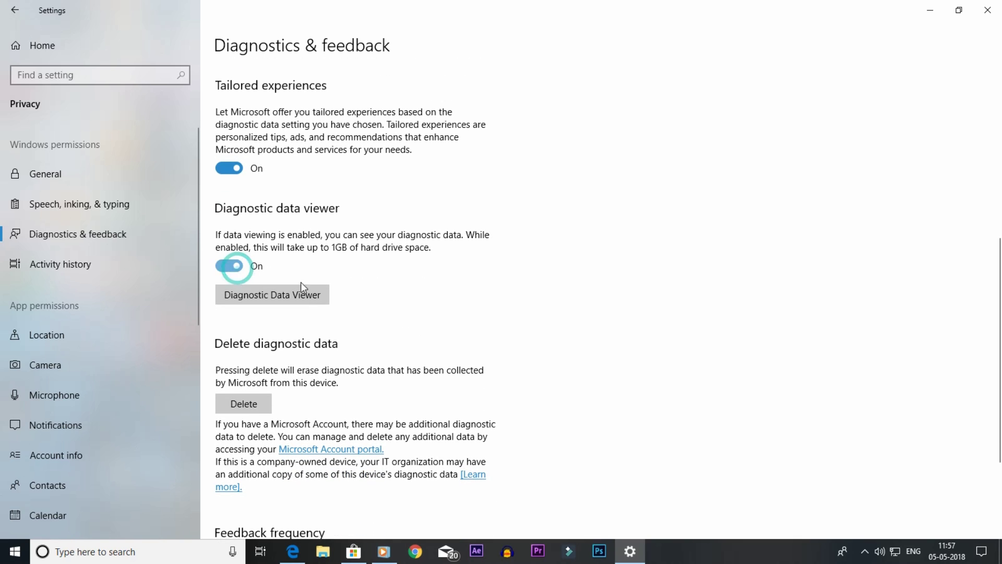
- Open the Diagnostic Data Viewer's Microsoft Store page, view its screenshot about searching Windows diagnostic data, and close the Store
{"action": "left_click", "coordinate": [292, 296]}
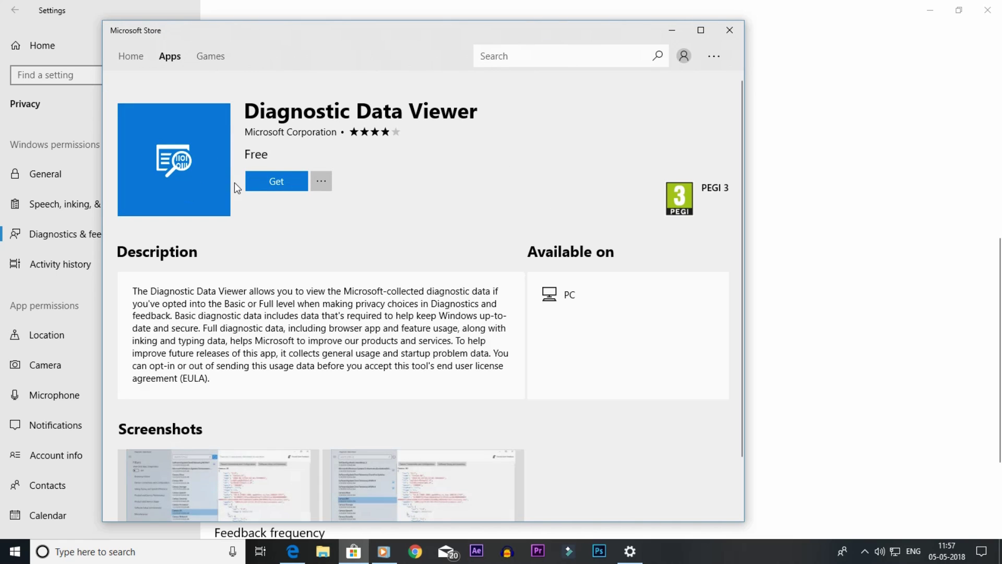
{"action": "scroll", "coordinate": [406, 248], "scroll_direction": "down", "scroll_amount": 5}
{"action": "left_click", "coordinate": [406, 247]}
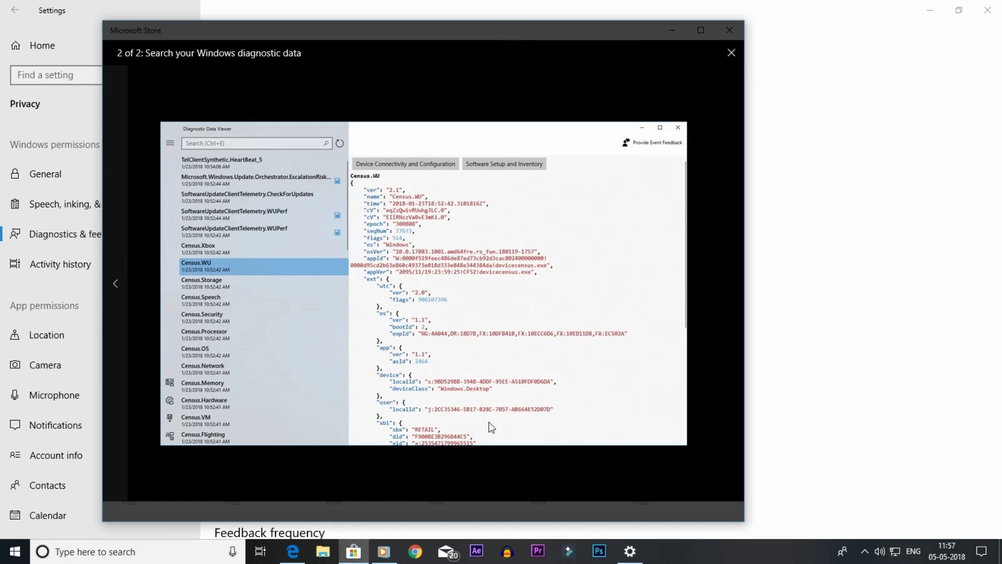
{"action": "left_click", "coordinate": [729, 29]}
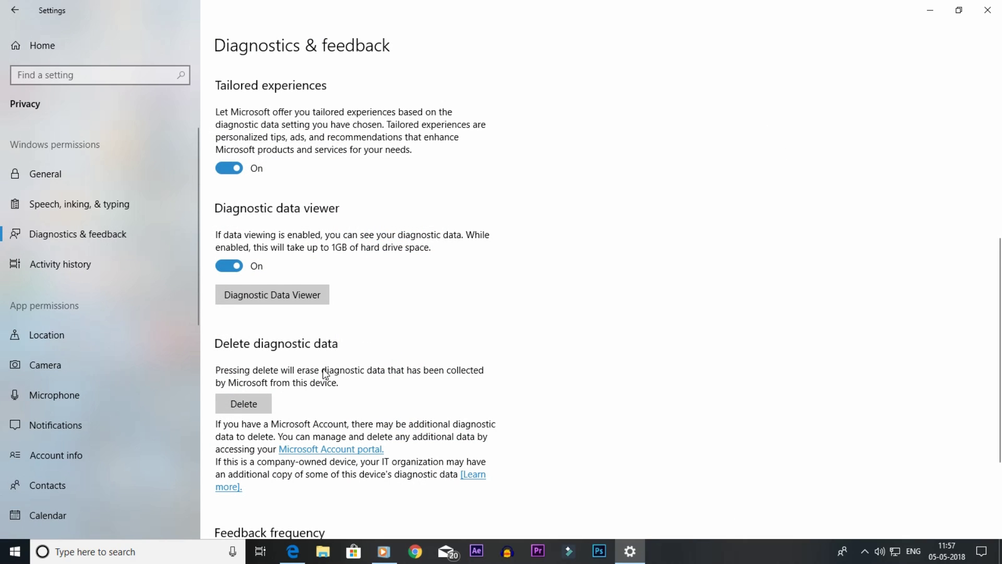
- Delete the diagnostic data that Microsoft has collected from this device, and close Settings
{"action": "scroll", "coordinate": [322, 373], "scroll_direction": "down", "scroll_amount": 3}
{"action": "left_click", "coordinate": [264, 244]}
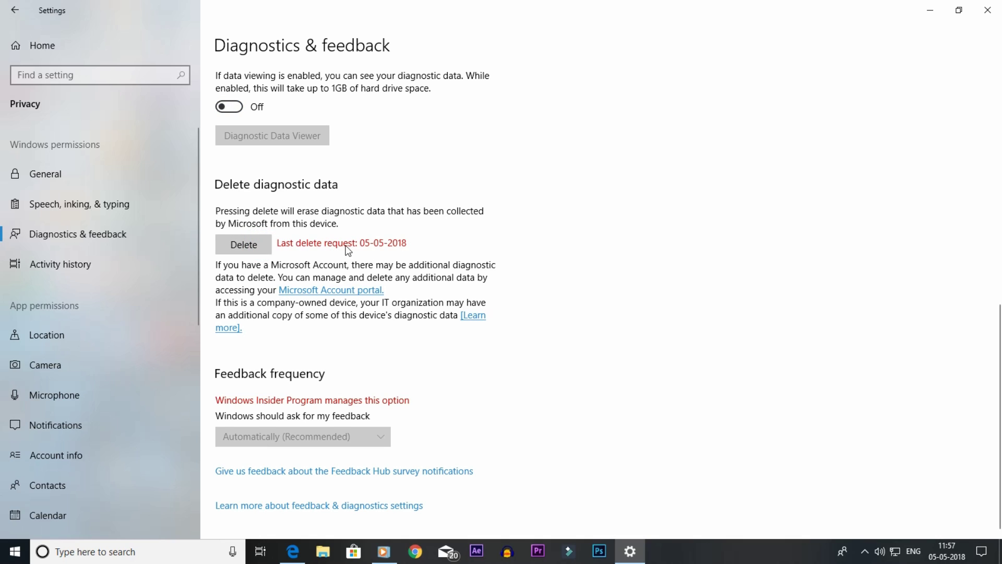
{"action": "scroll", "coordinate": [387, 255], "scroll_direction": "up", "scroll_amount": 12}
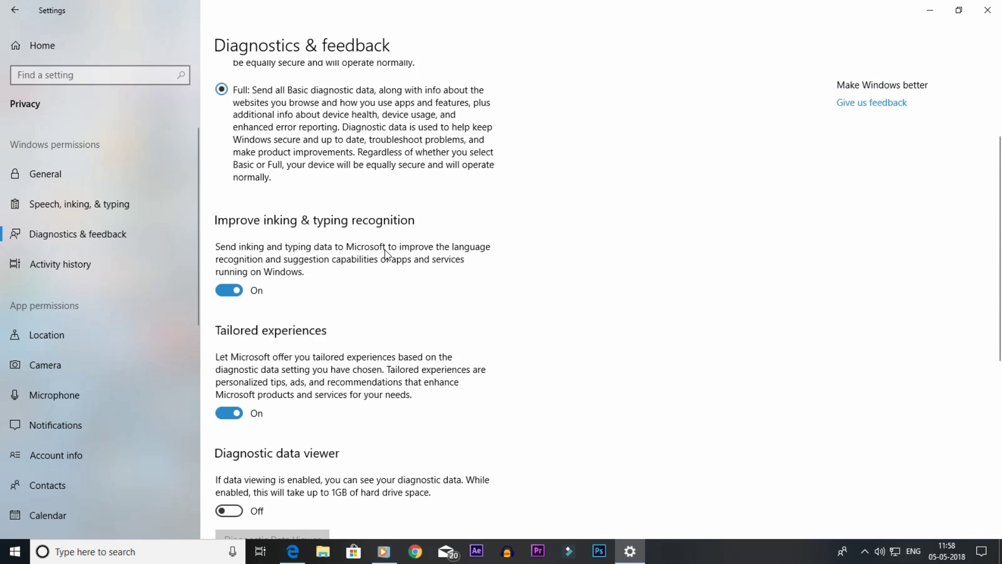
{"action": "left_click", "coordinate": [988, 10]}
- Refresh the desktop several times
{"action": "right_click", "coordinate": [388, 145]}
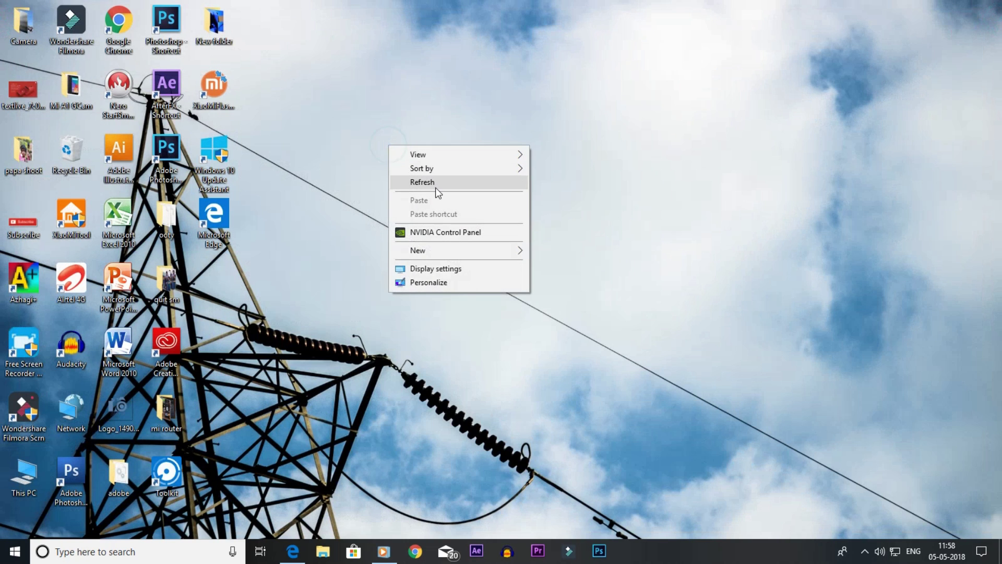
{"action": "left_click", "coordinate": [437, 187]}
{"action": "right_click", "coordinate": [463, 228]}
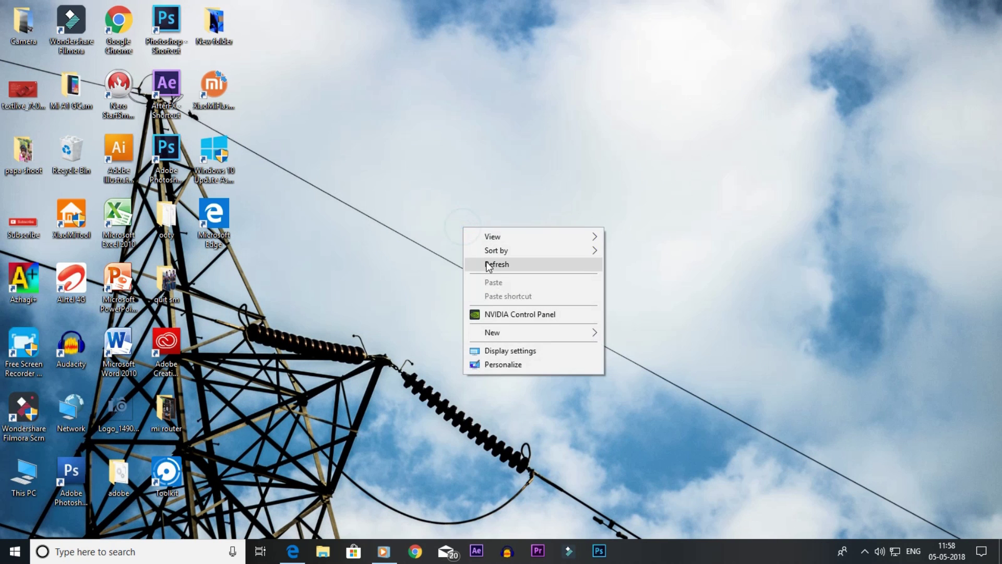
{"action": "left_click", "coordinate": [487, 263]}
{"action": "right_click", "coordinate": [491, 272]}
{"action": "left_click", "coordinate": [538, 308]}
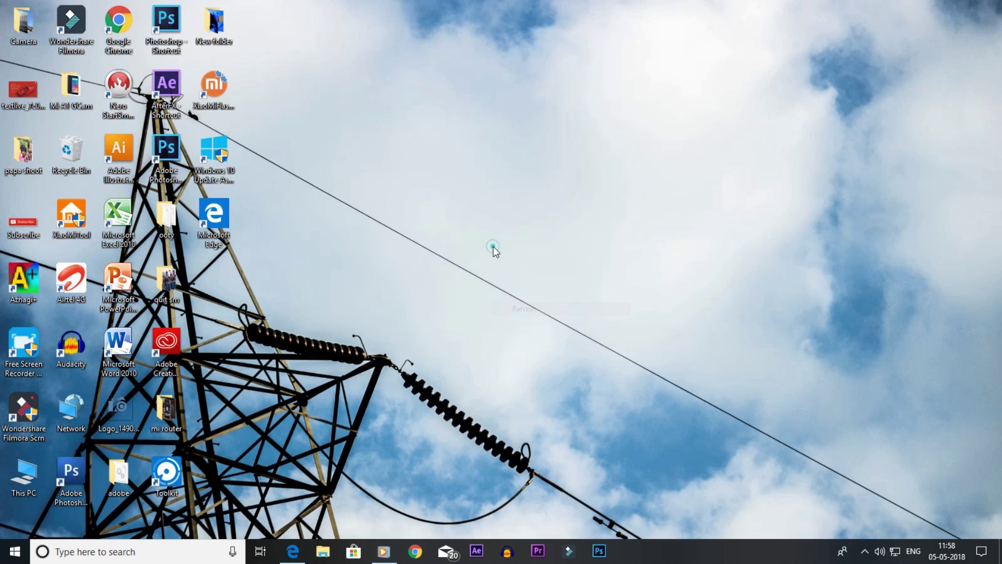
{"action": "right_click", "coordinate": [494, 247]}
{"action": "left_click", "coordinate": [551, 284]}
{"action": "right_click", "coordinate": [475, 253]}
{"action": "left_click", "coordinate": [531, 290]}
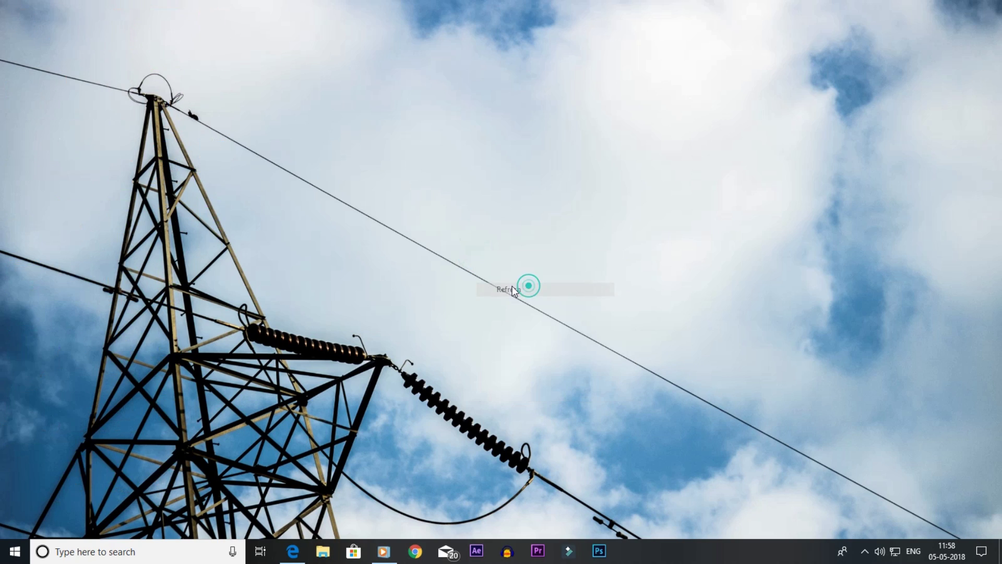